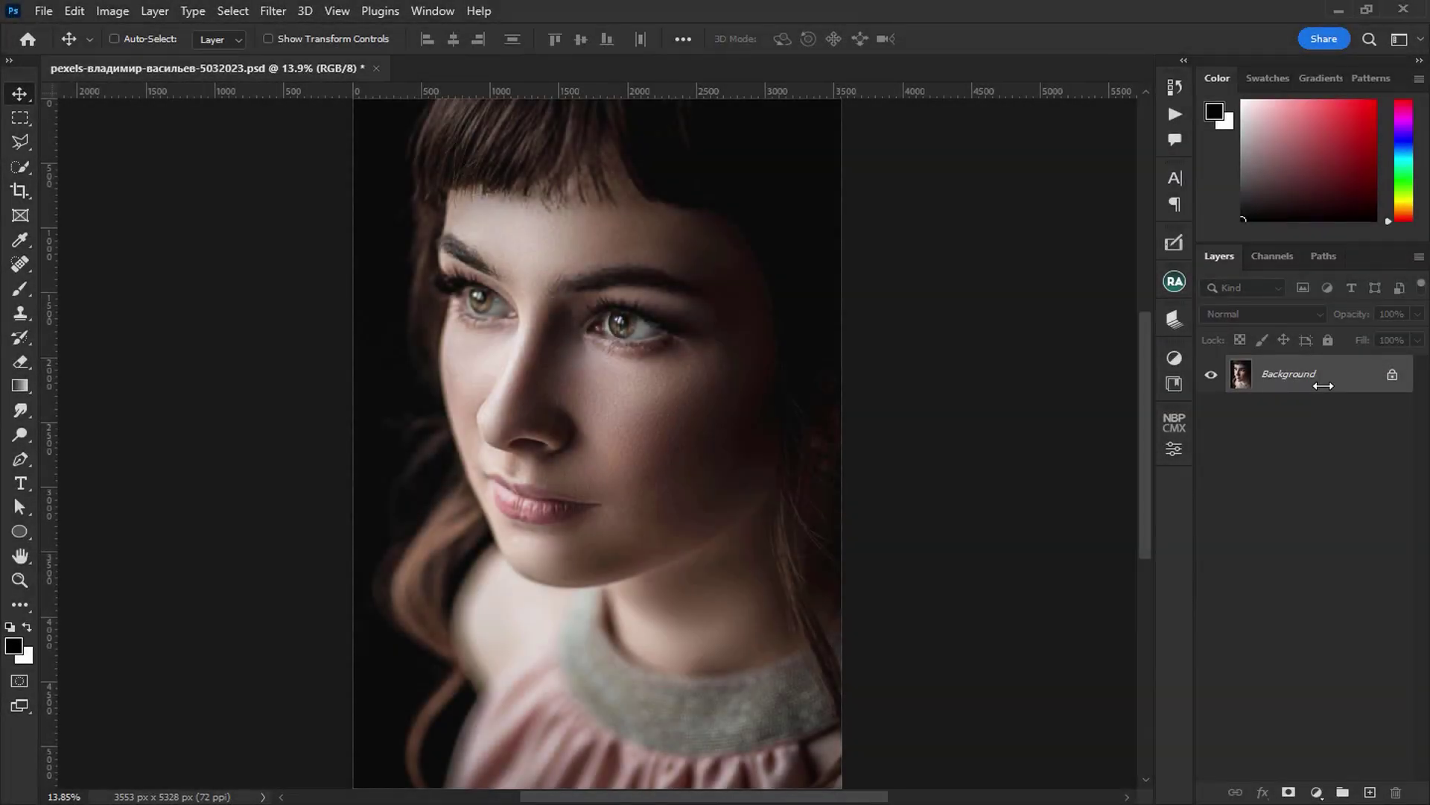
Duplicate the Background as Layer 1 and add a Black & White adjustment layer
key("ctrl+j")
left_click(1316, 792)
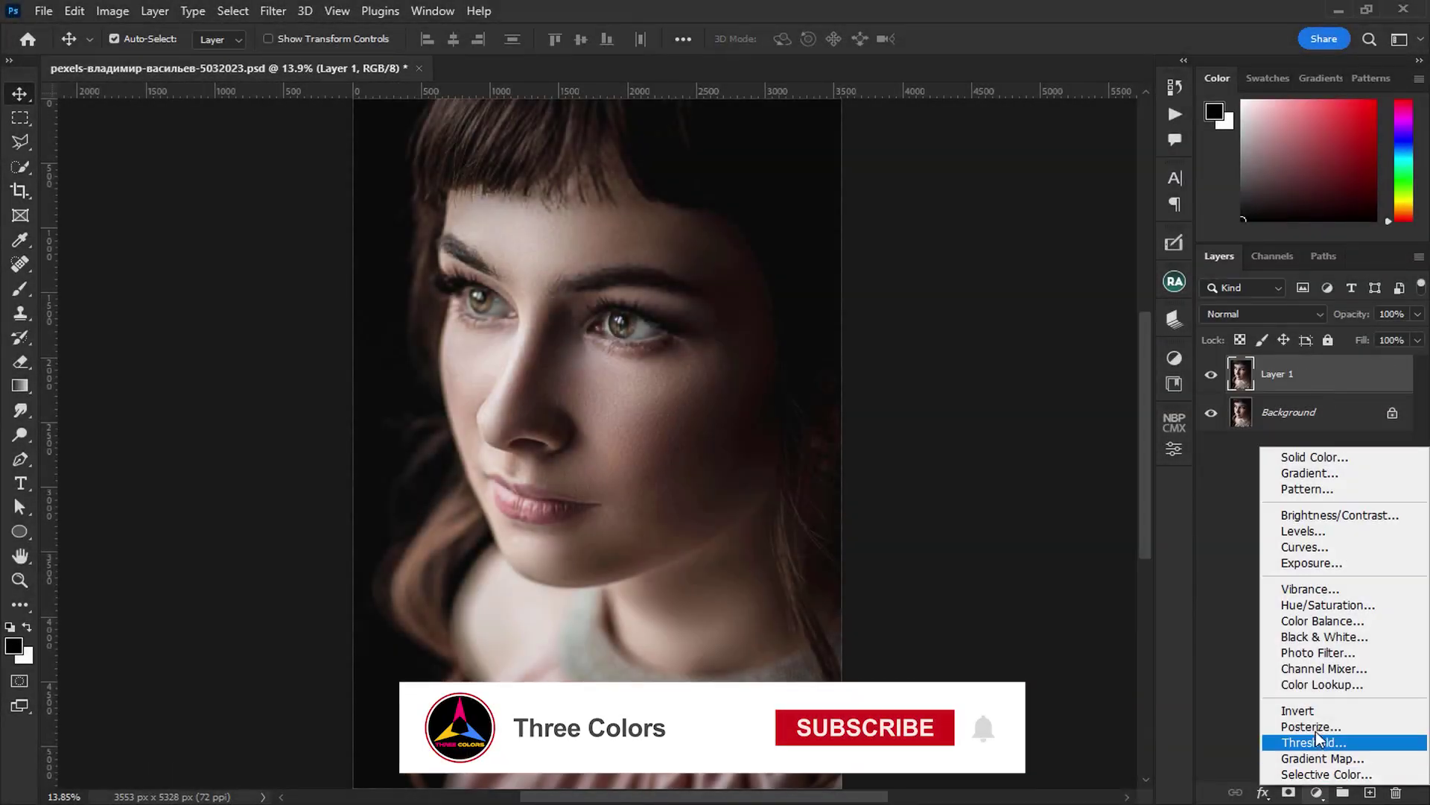
left_click(1326, 637)
left_click(1317, 792)
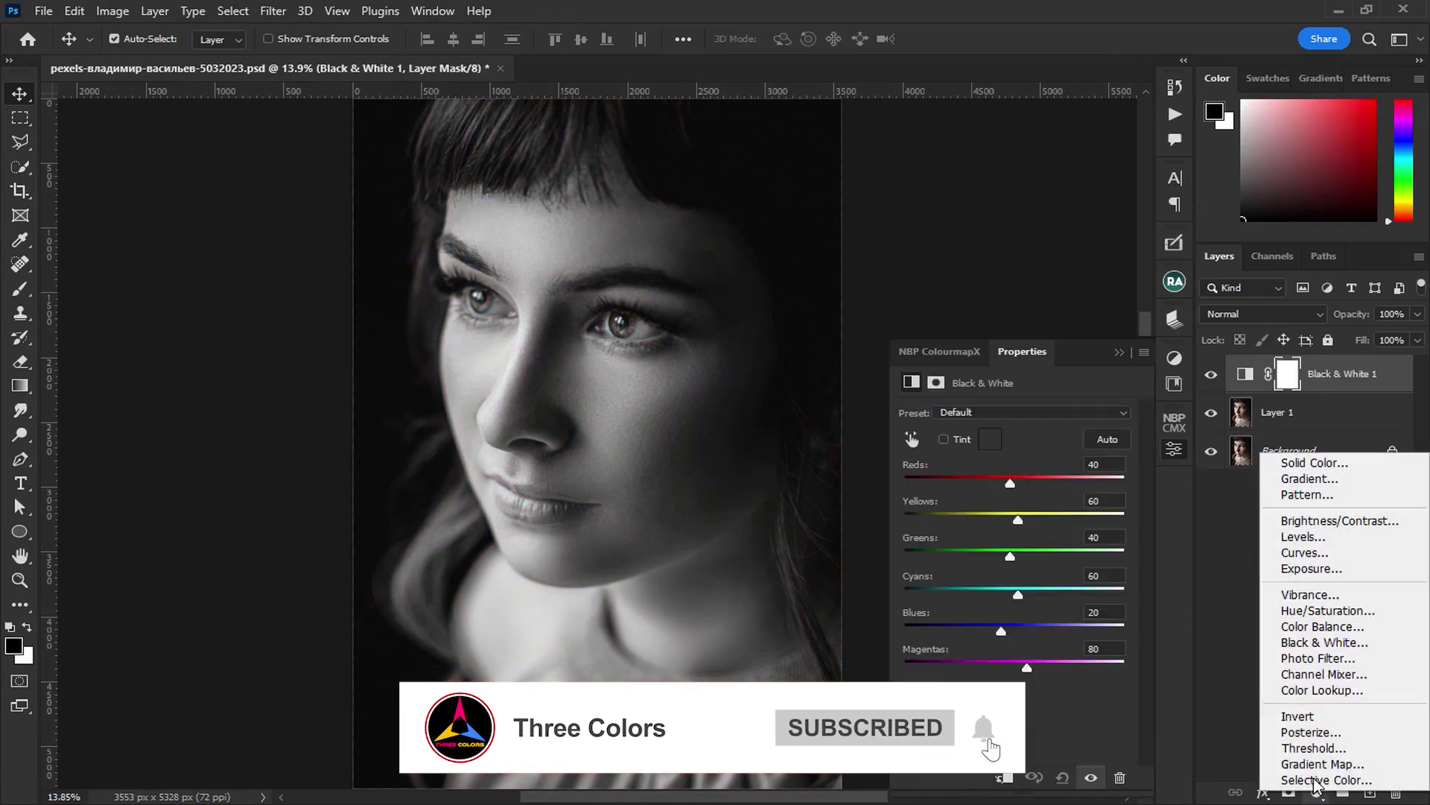
Add a Curves 1 adjustment with points 131/131 and 47/26, then duplicate it as Curves 1 copy
left_click(1305, 553)
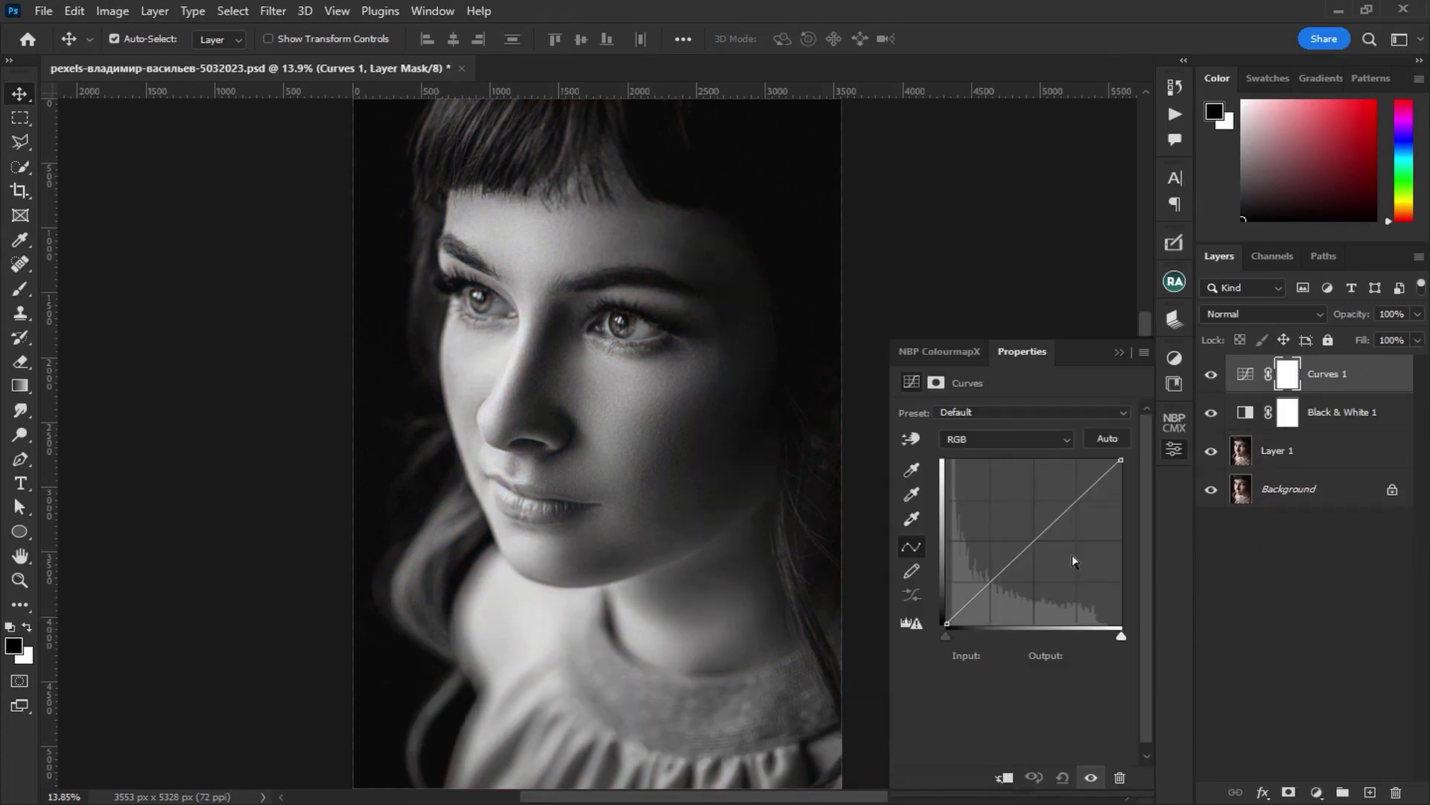
left_click(1036, 539)
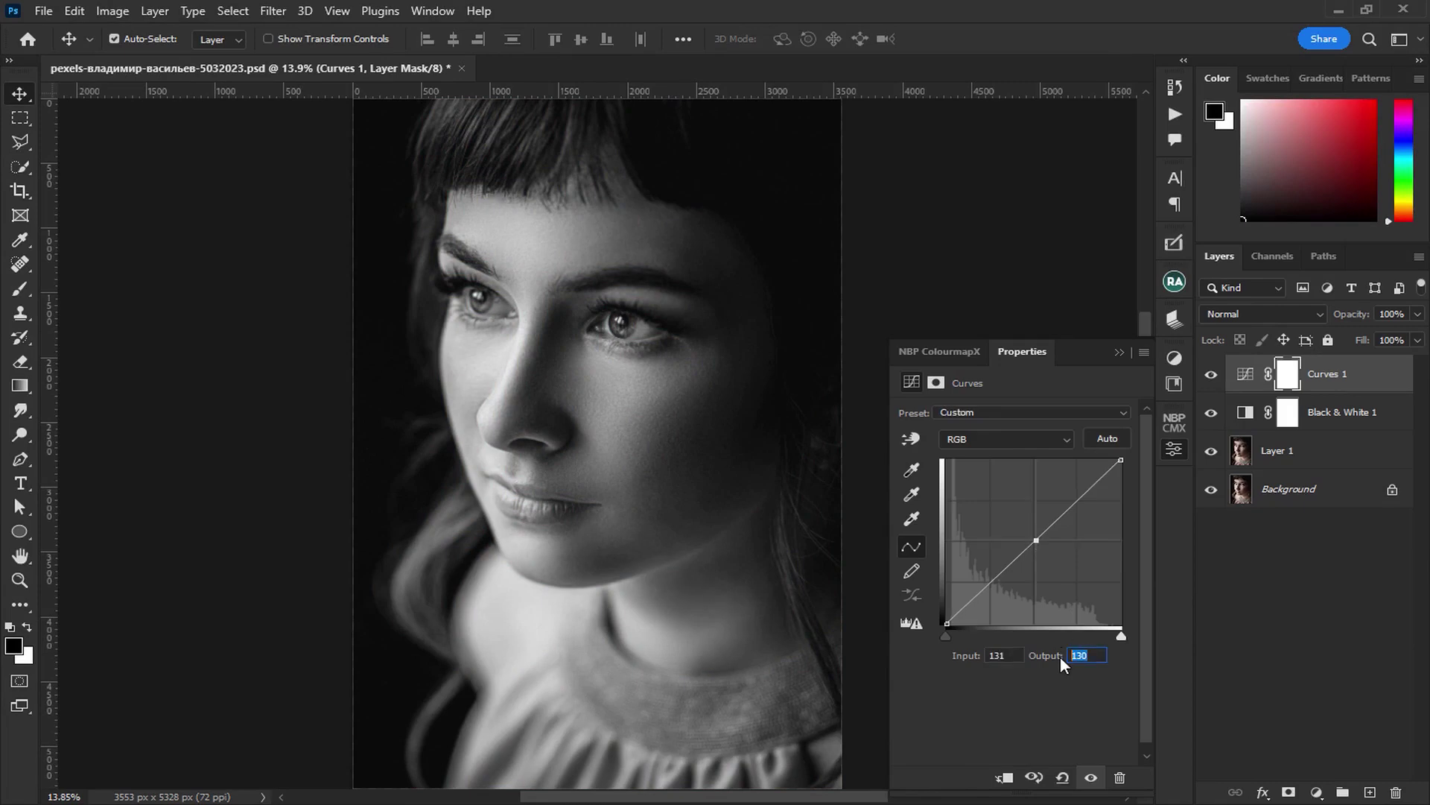
type("131")
left_click(989, 584)
type("47")
key("Tab")
type("26")
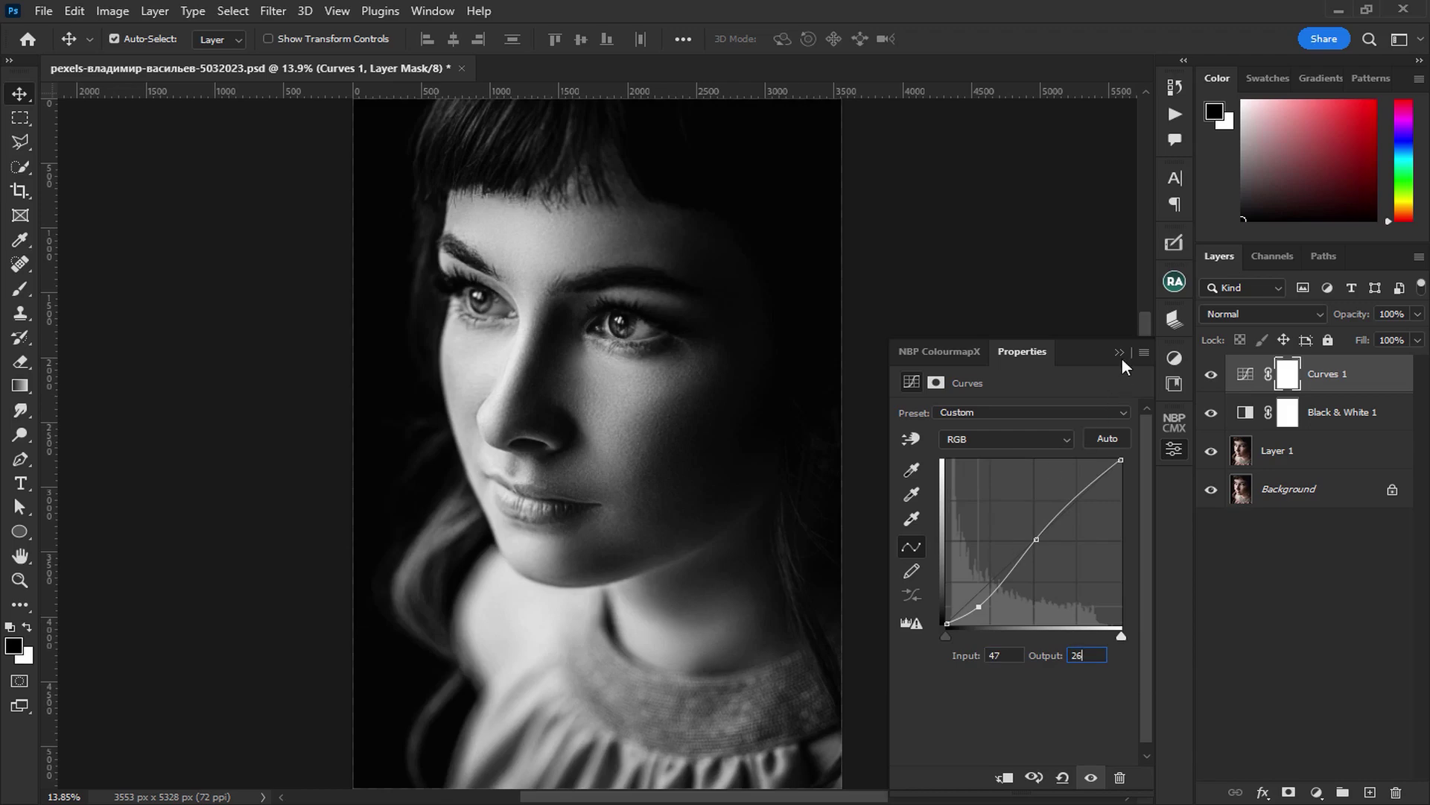
left_click(1121, 356)
key("ctrl+j")
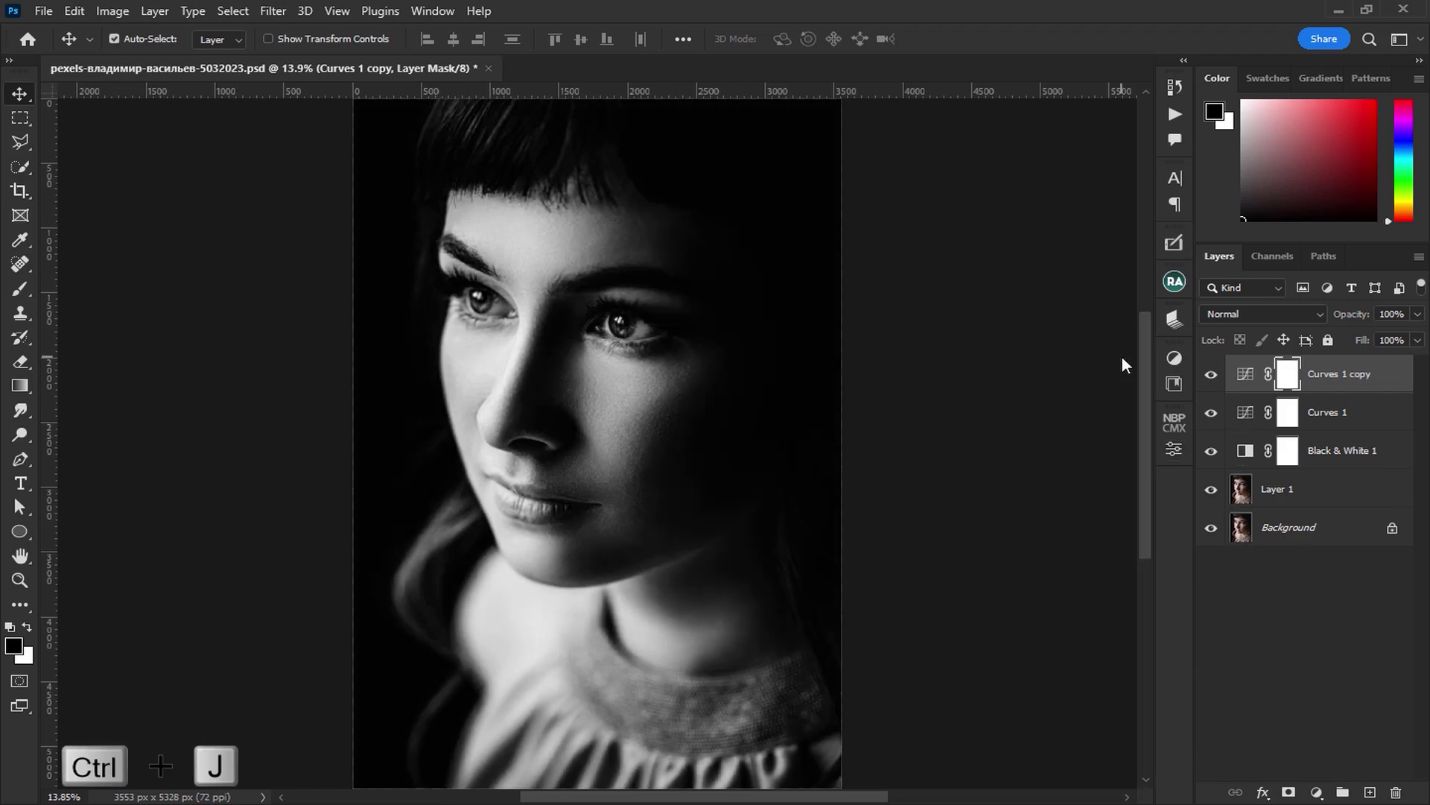
Reset the Curves 1 copy curve and reshape it with points 64/64 and 188/175
left_click(1252, 375)
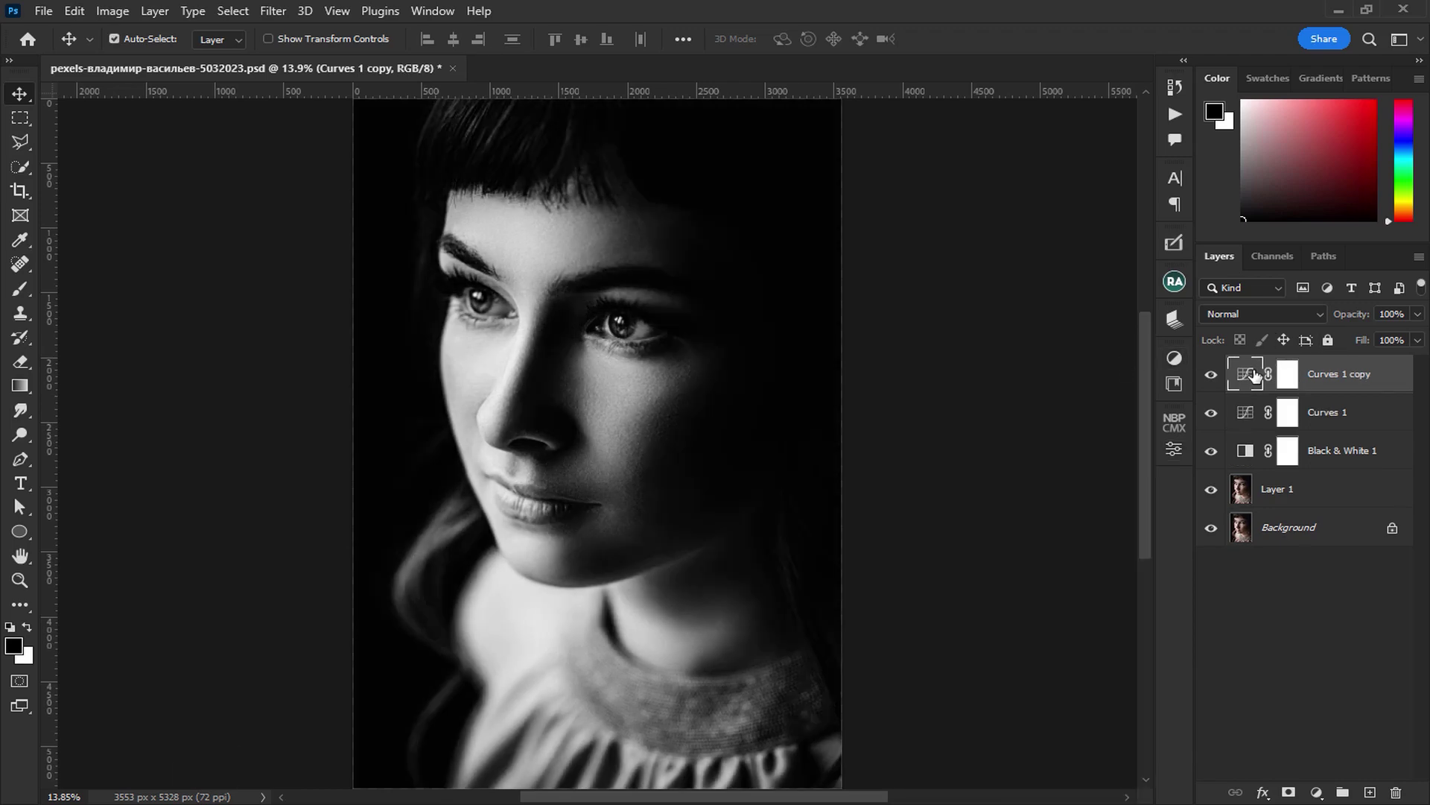
double_click(1256, 376)
left_click(1062, 777)
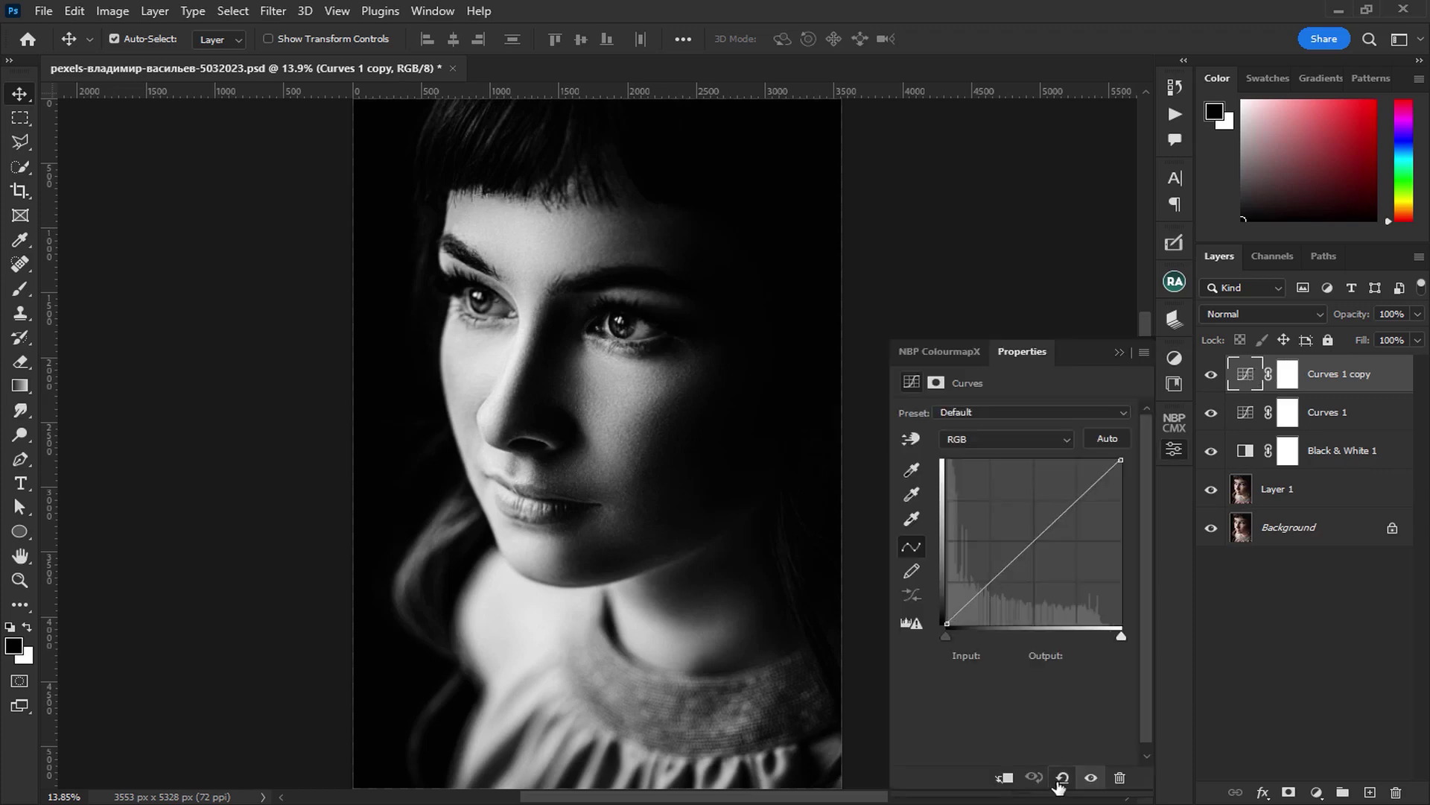
left_click(990, 581)
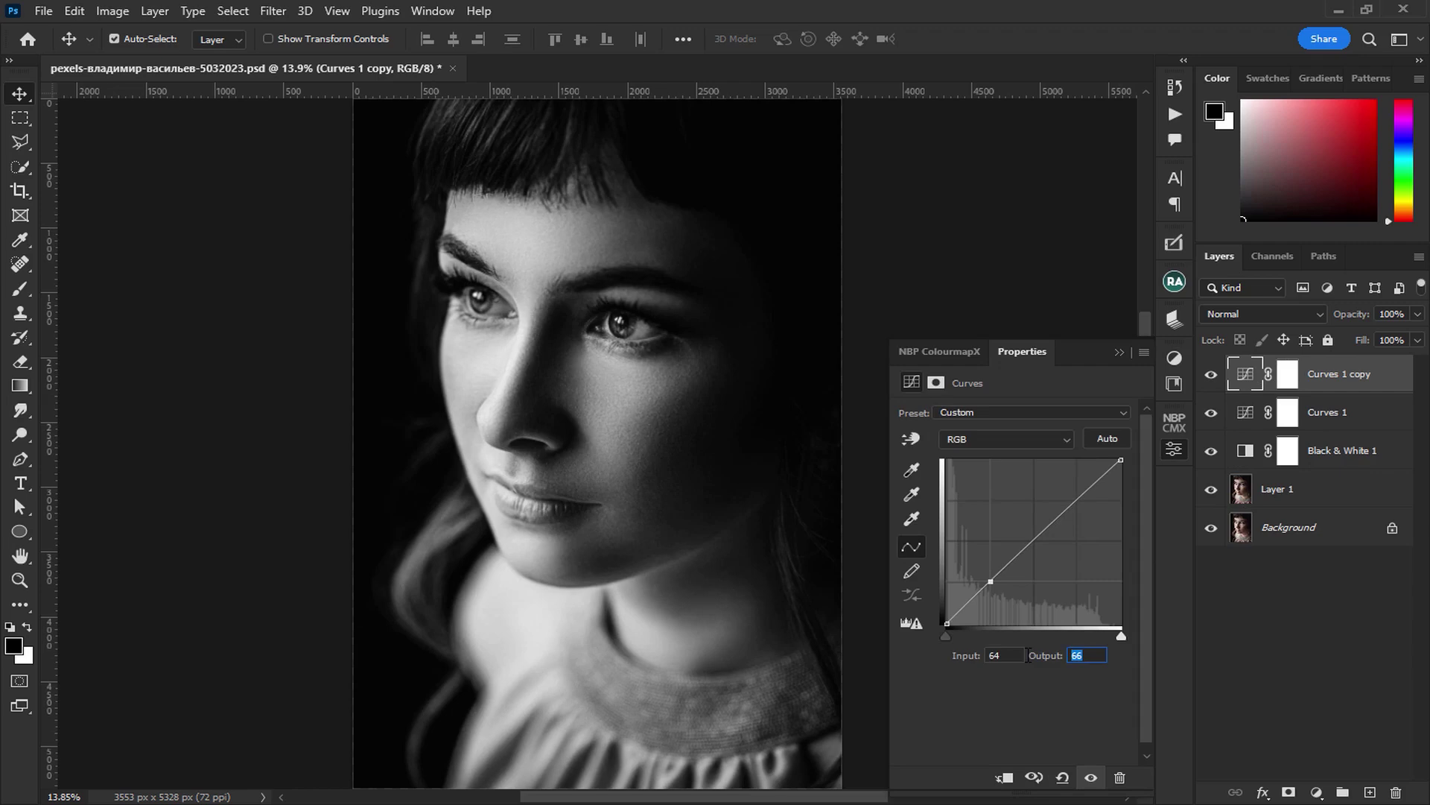
type("64")
left_click(1077, 501)
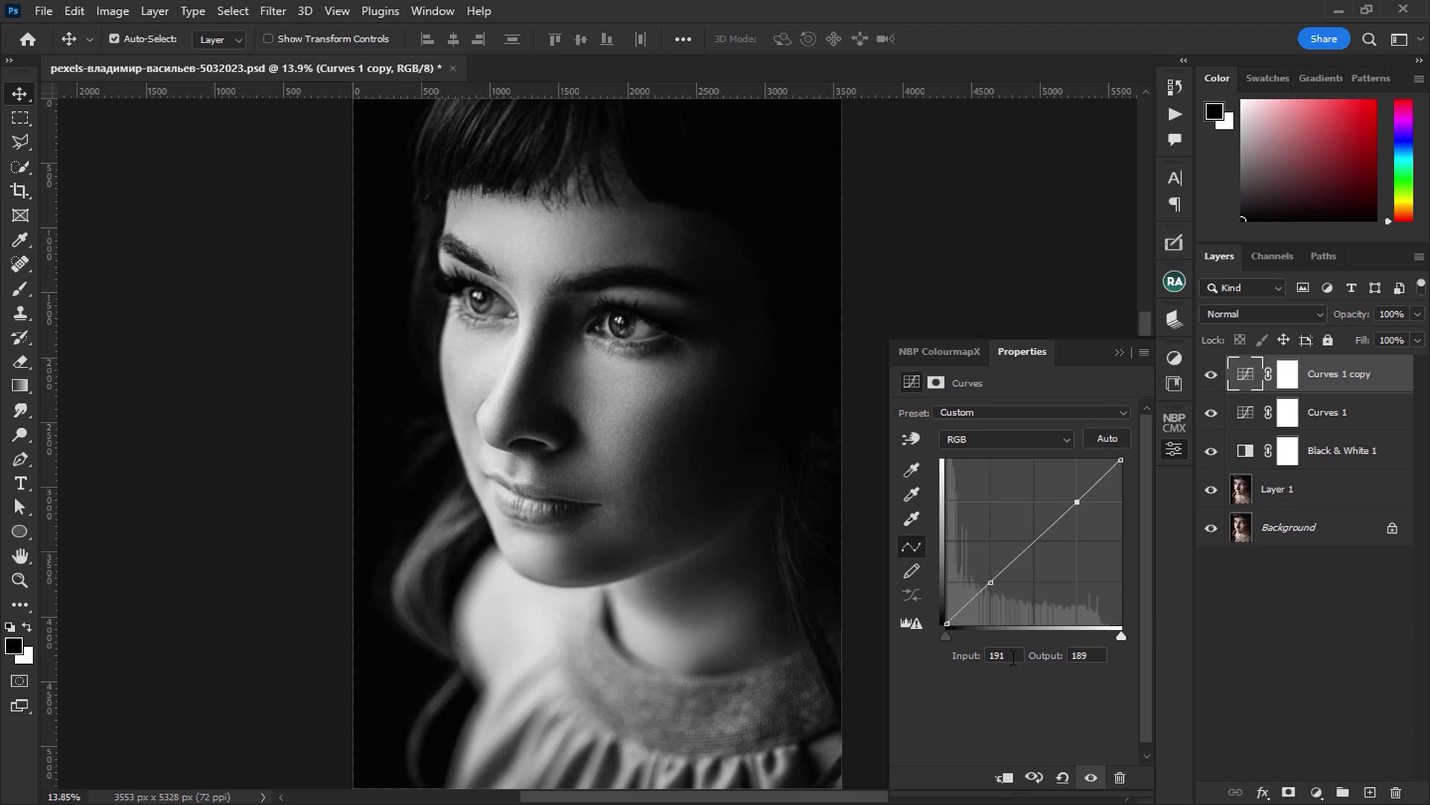
key("Down")
key("Down")
key("Down")
key("Tab")
type("175")
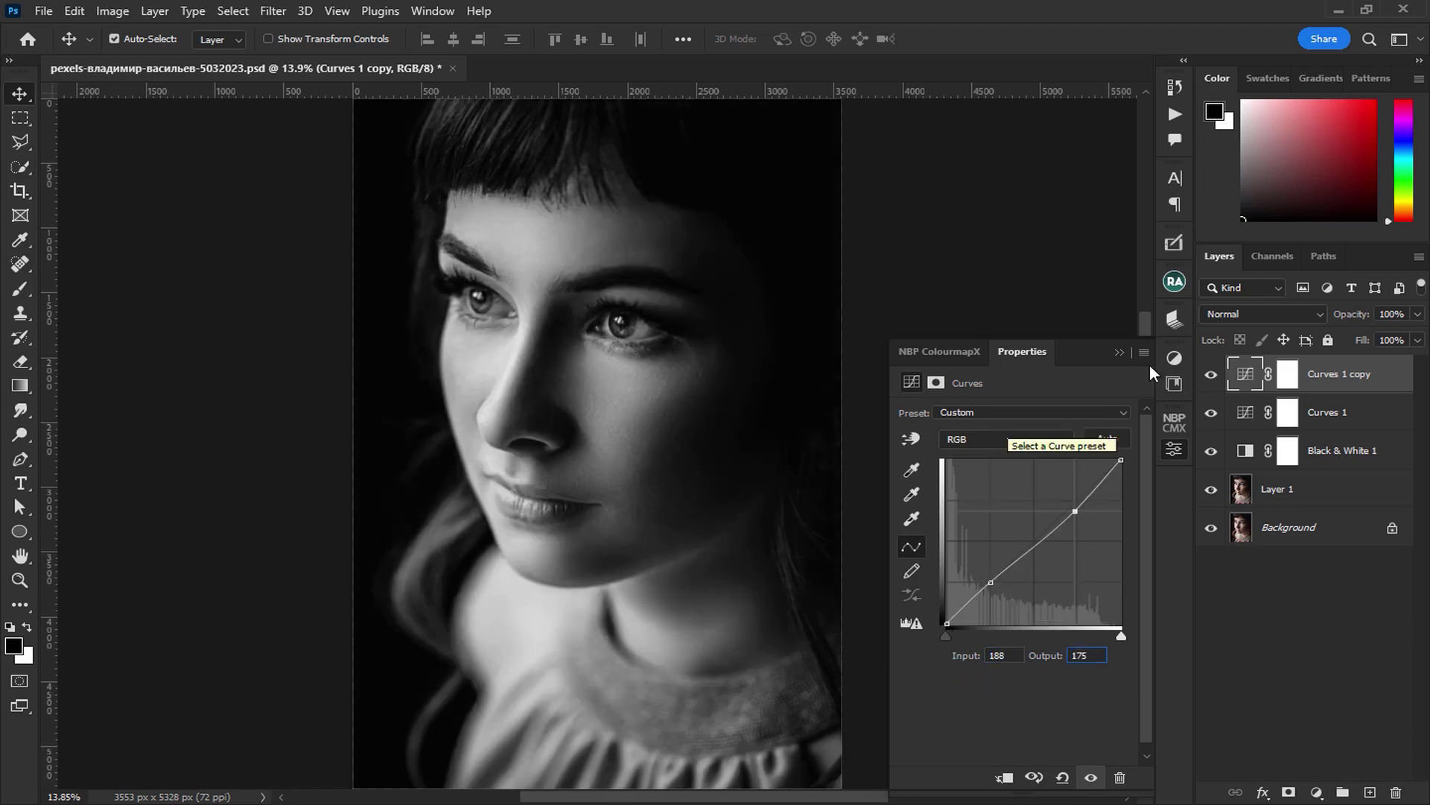
left_click(1117, 351)
left_click(1214, 378)
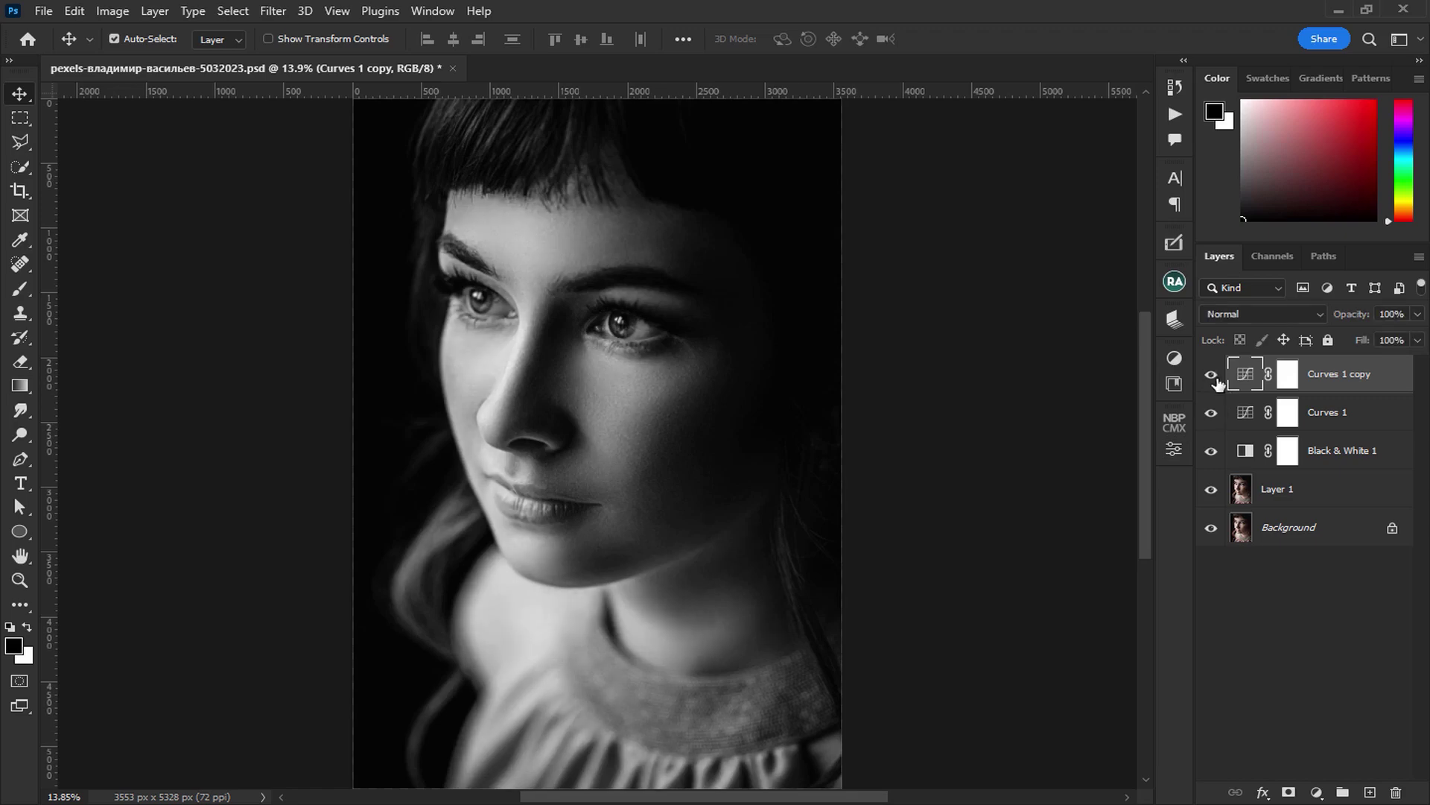
Add a Curves 2 adjustment above Black & White 1 in Luminosity blend mode
left_click(1213, 413)
left_click(1368, 462)
left_click(1317, 792)
left_click(1304, 566)
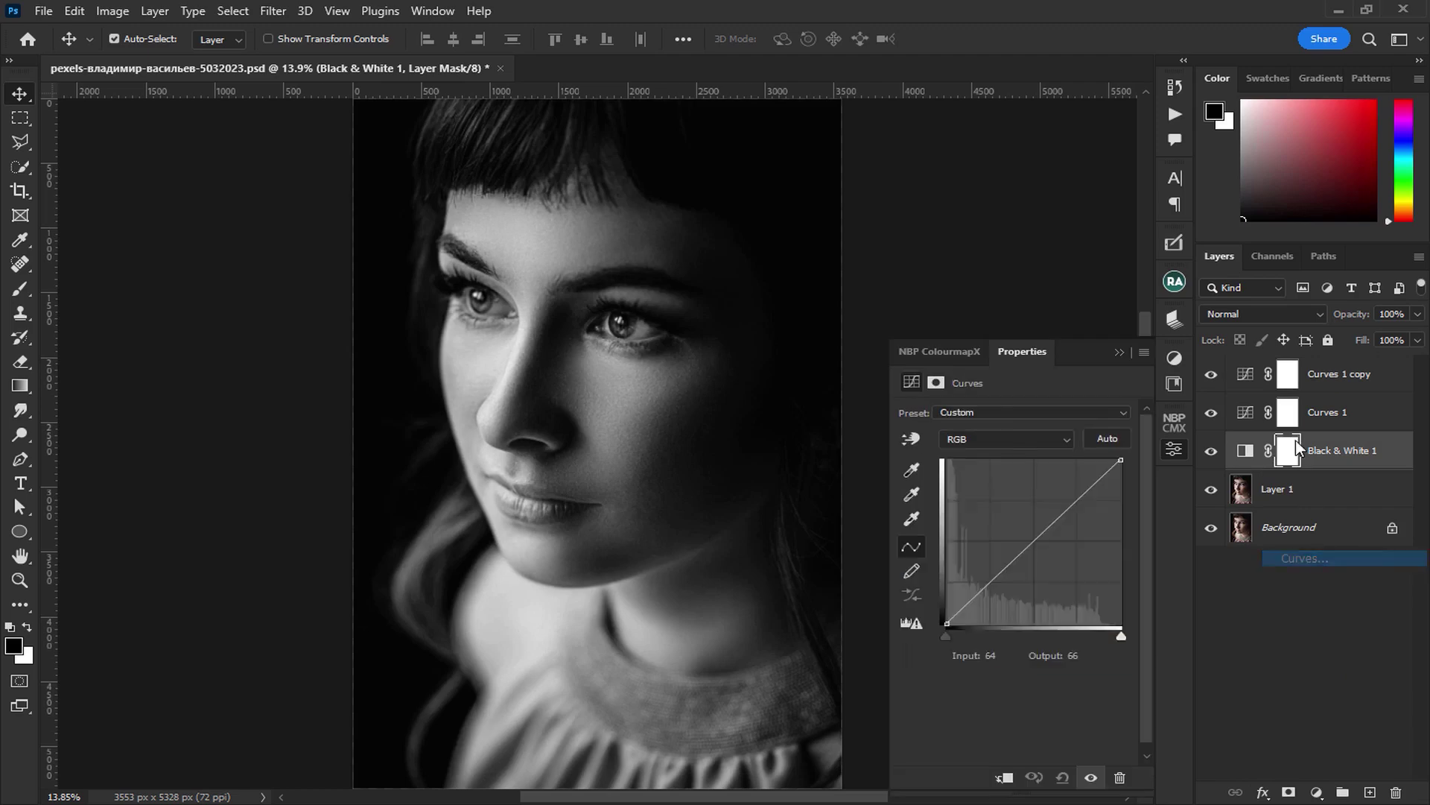
left_click(1293, 313)
left_click(1251, 762)
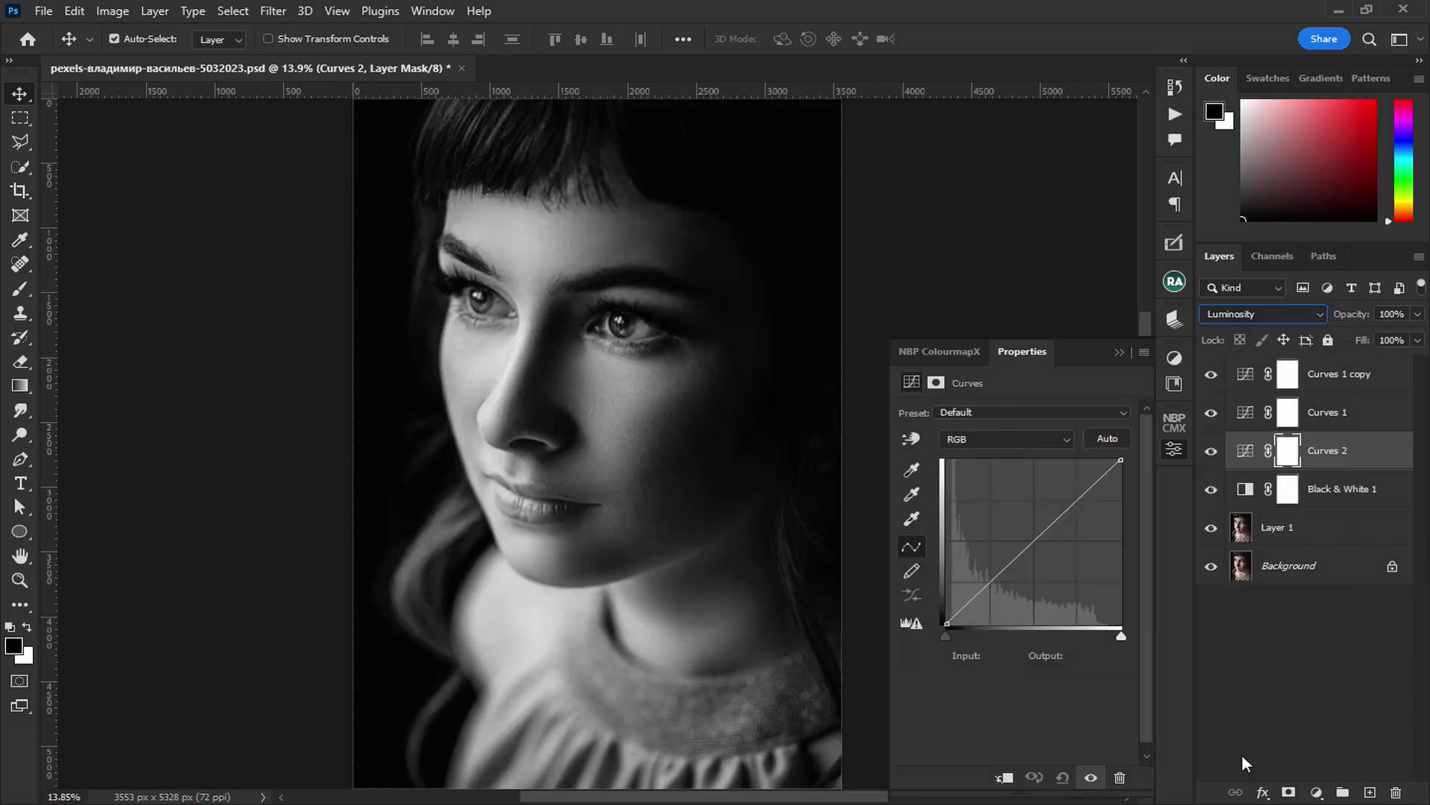
Give Curves 2 a midtone point at 107→178 and invert its mask to black
left_click(1035, 542)
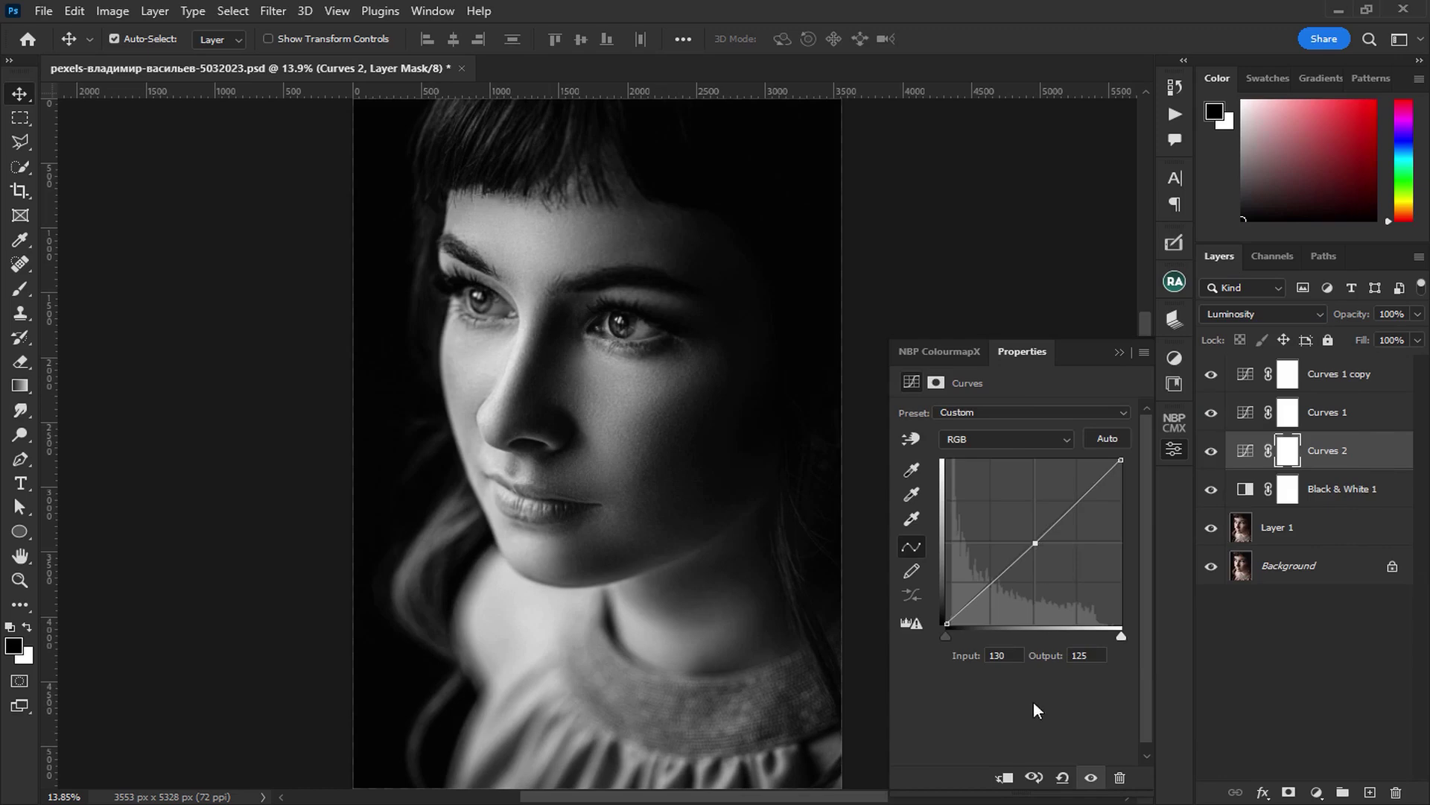
type("107")
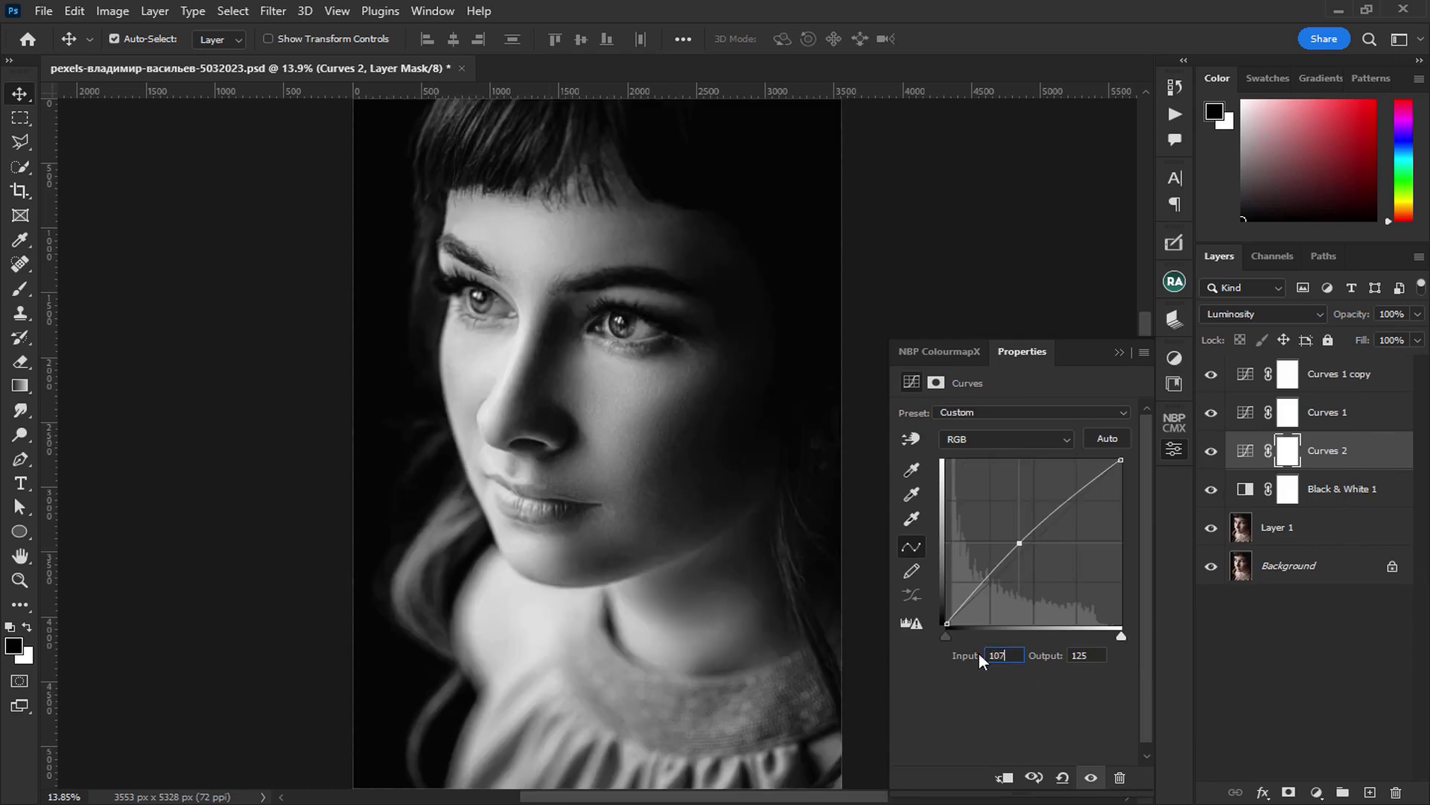
key("Tab")
type("1")
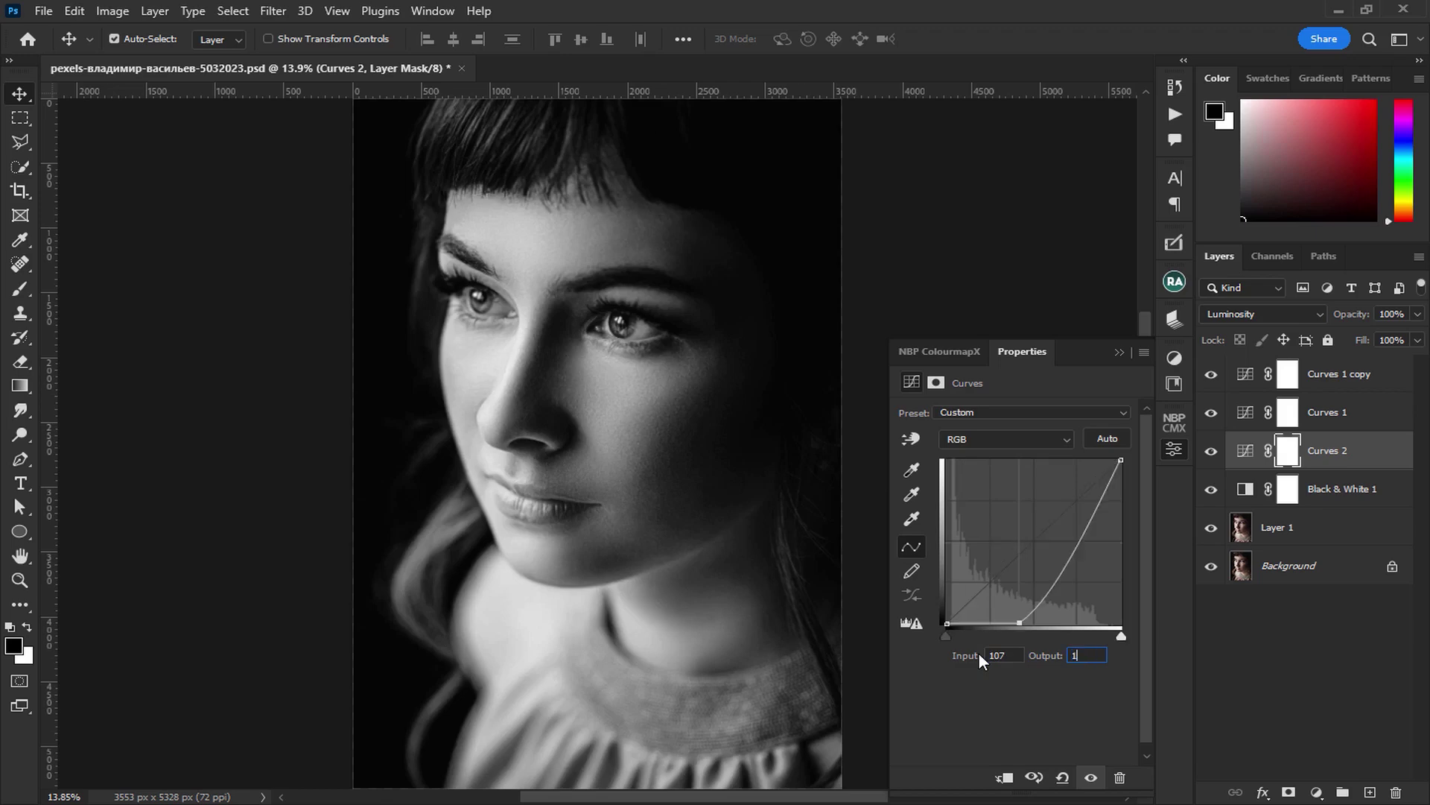
type("78")
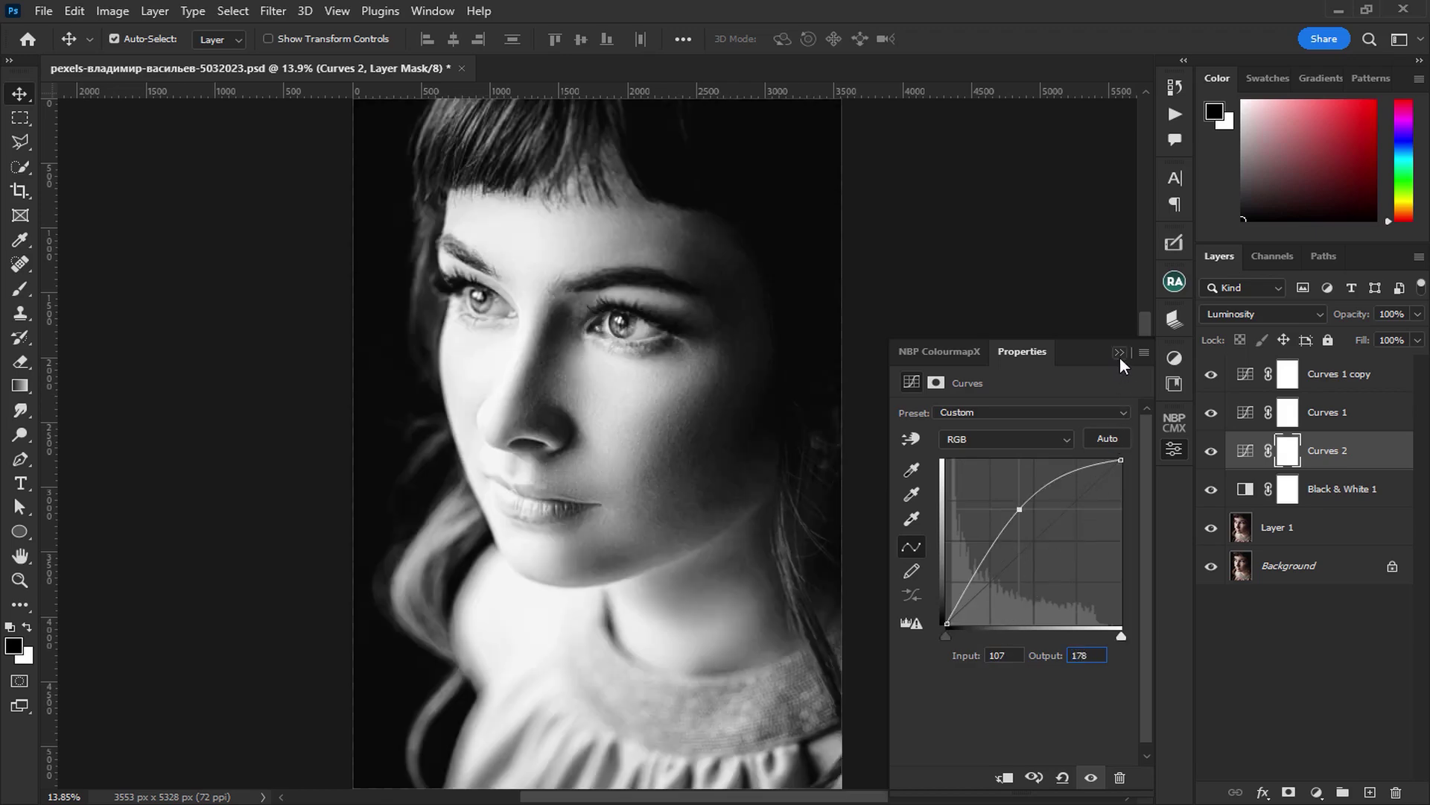
left_click(1119, 353)
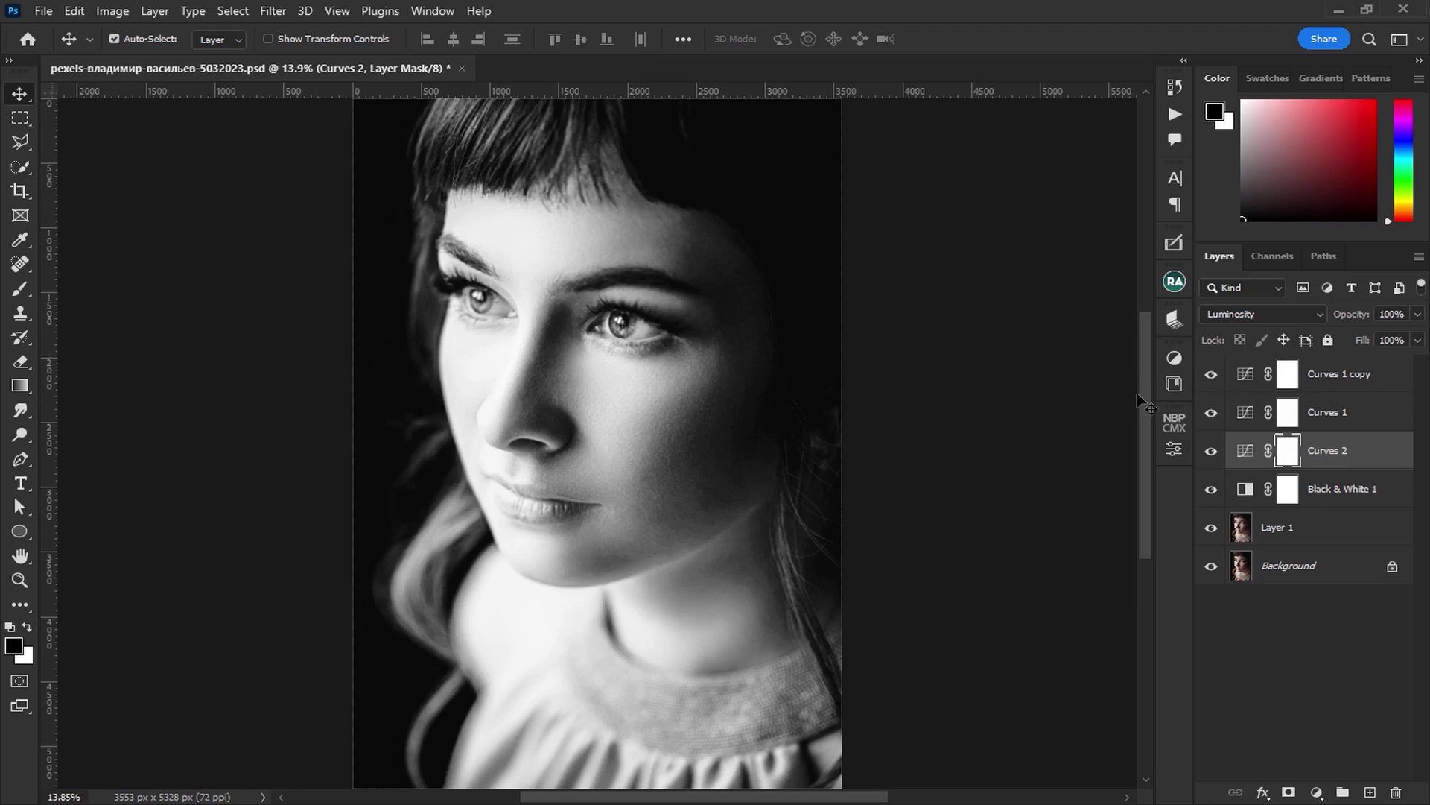
key("ctrl+i")
Paint white at 100% flow on the Curves 2 mask over the bangs
key("b")
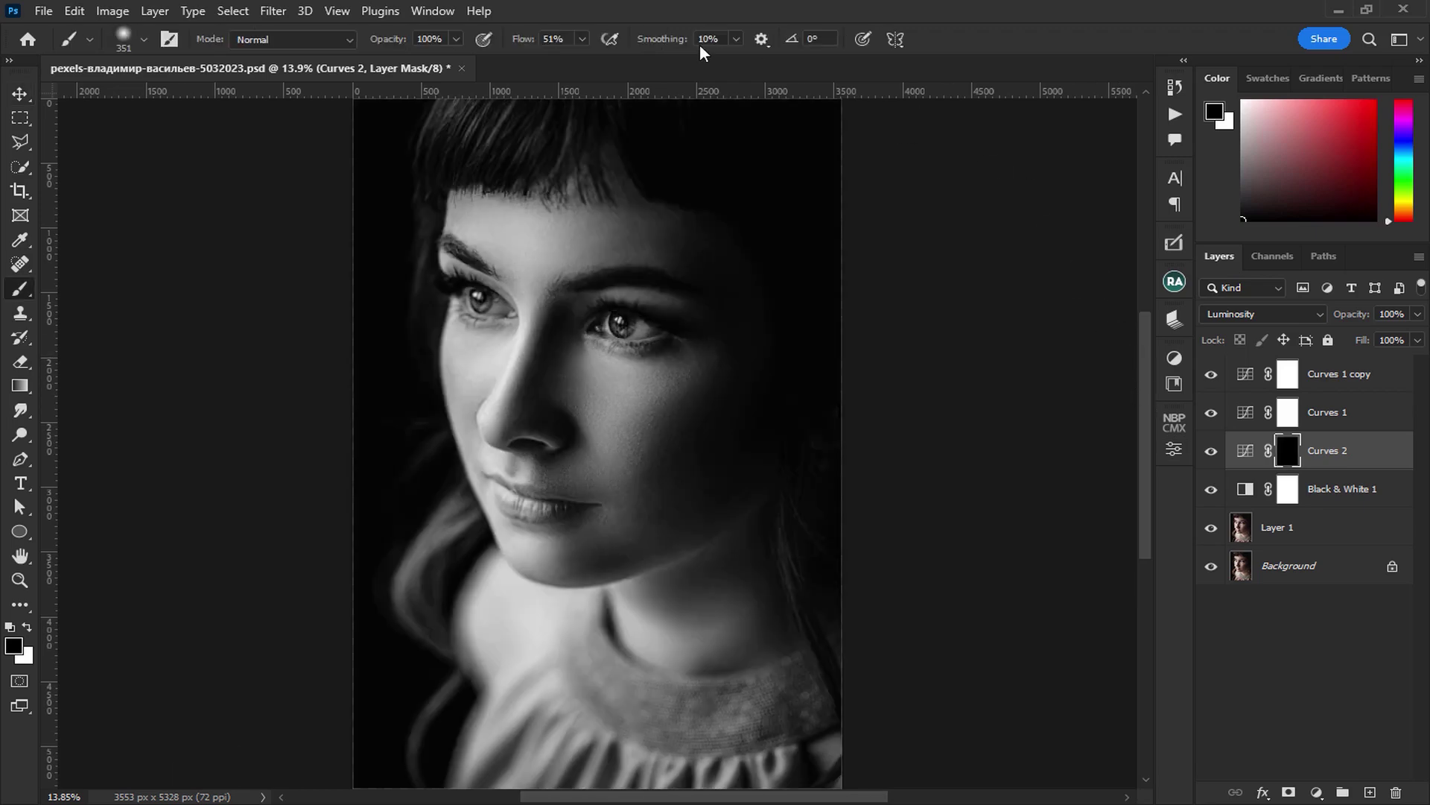
left_click_drag(583, 41, 755, 27)
key("x")
scroll(526, 153, "up", 2)
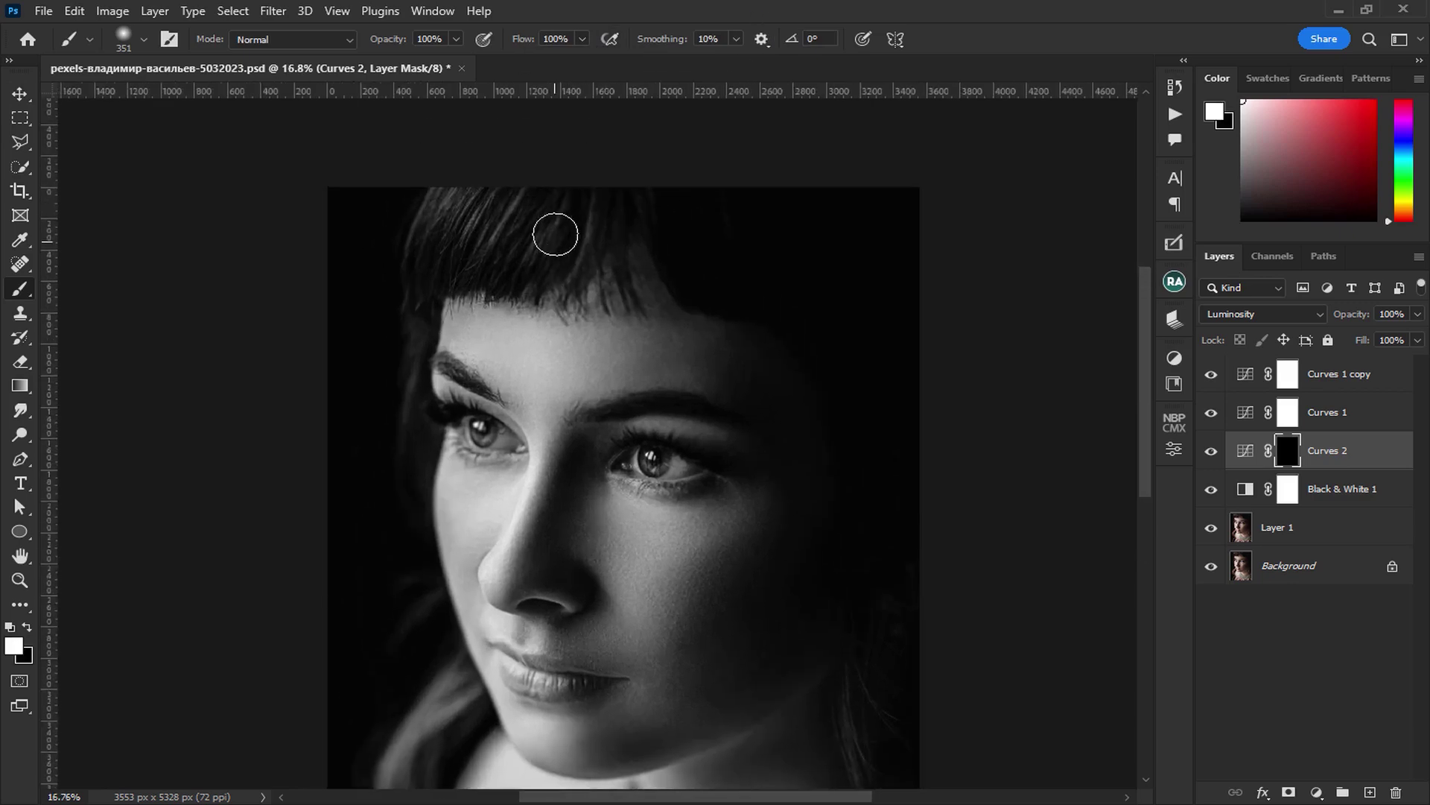
mouse_move(569, 186)
left_mouse_down()
mouse_move(457, 178)
mouse_move(417, 246)
mouse_move(417, 287)
mouse_move(434, 256)
mouse_move(459, 278)
mouse_move(529, 273)
mouse_move(585, 179)
mouse_move(585, 231)
mouse_move(585, 182)
mouse_move(618, 188)
mouse_move(606, 224)
mouse_move(639, 204)
mouse_move(652, 236)
mouse_move(668, 225)
mouse_move(670, 256)
mouse_move(664, 227)
mouse_move(591, 218)
left_mouse_up()
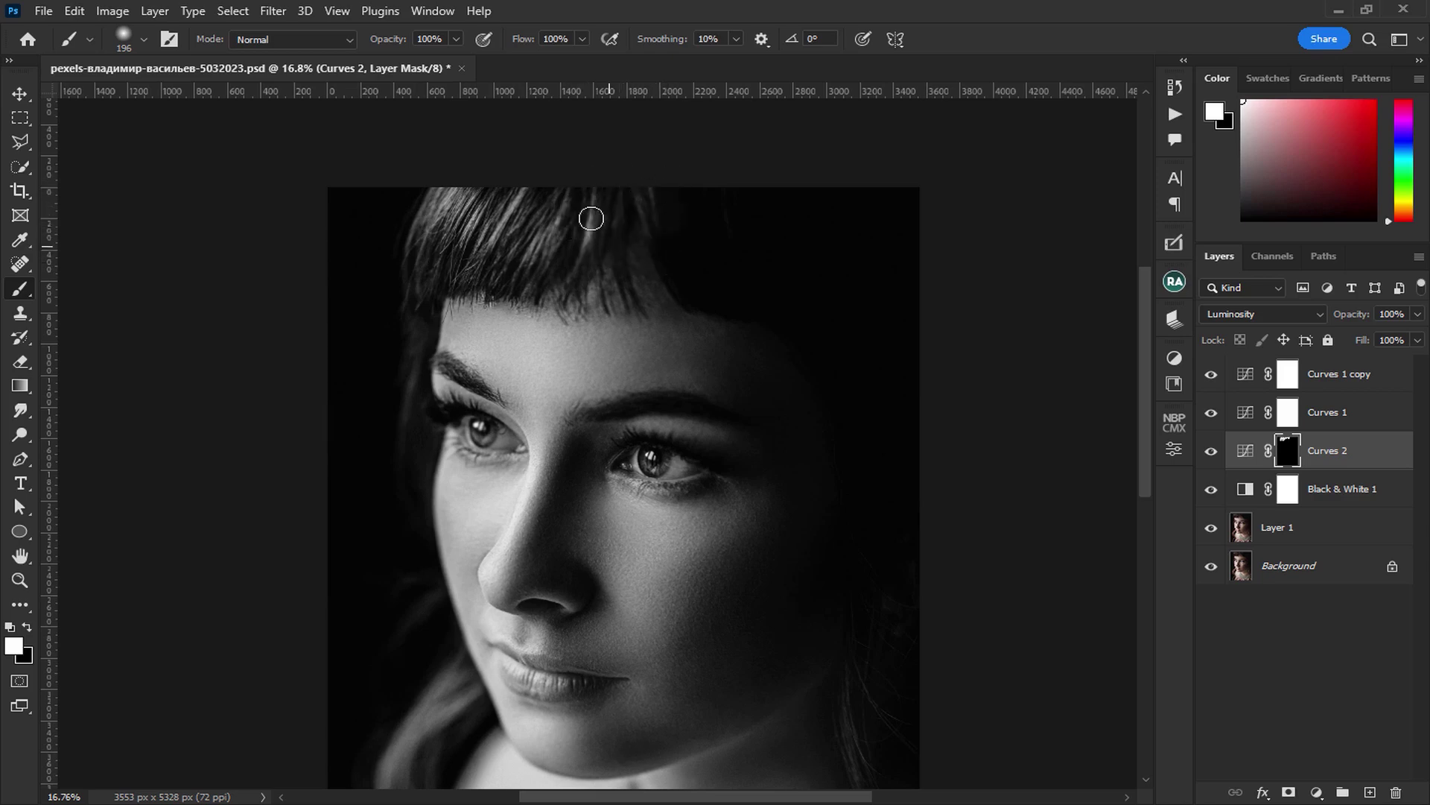
At 50% flow, paint the left hair edge, the hair beside the cheek, and below the chin
left_click(584, 41)
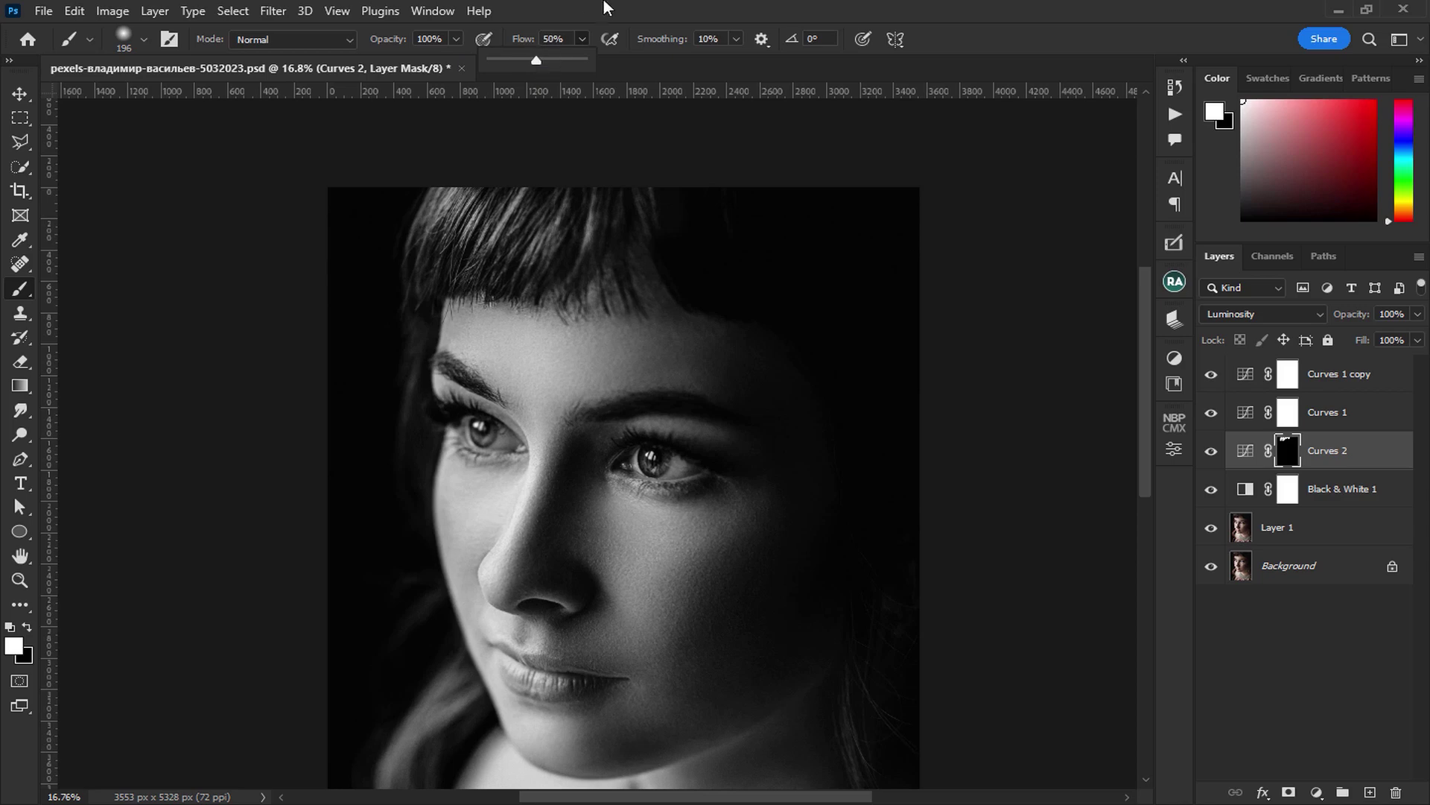
left_click_drag(623, 289, 596, 289)
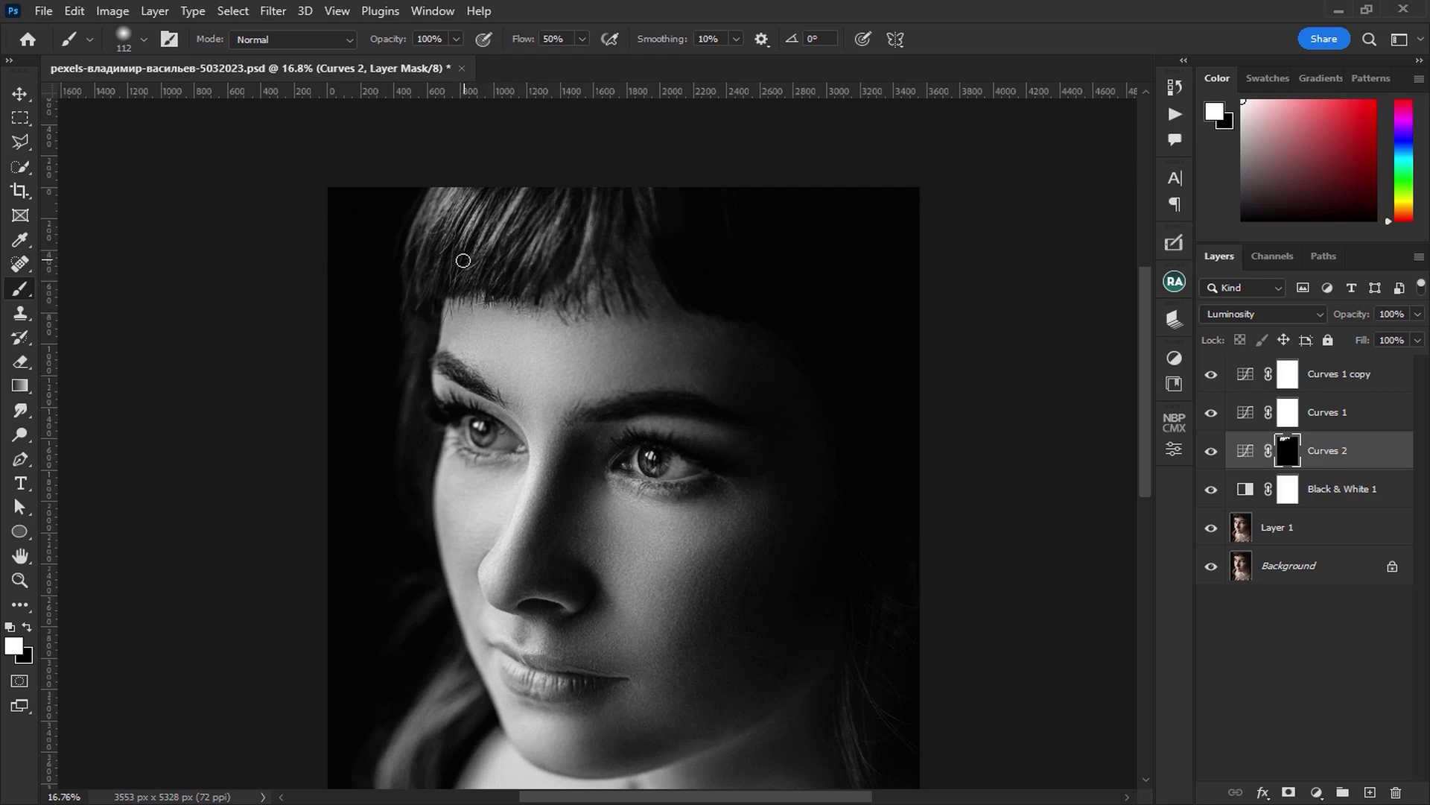
left_click_drag(417, 321, 390, 478)
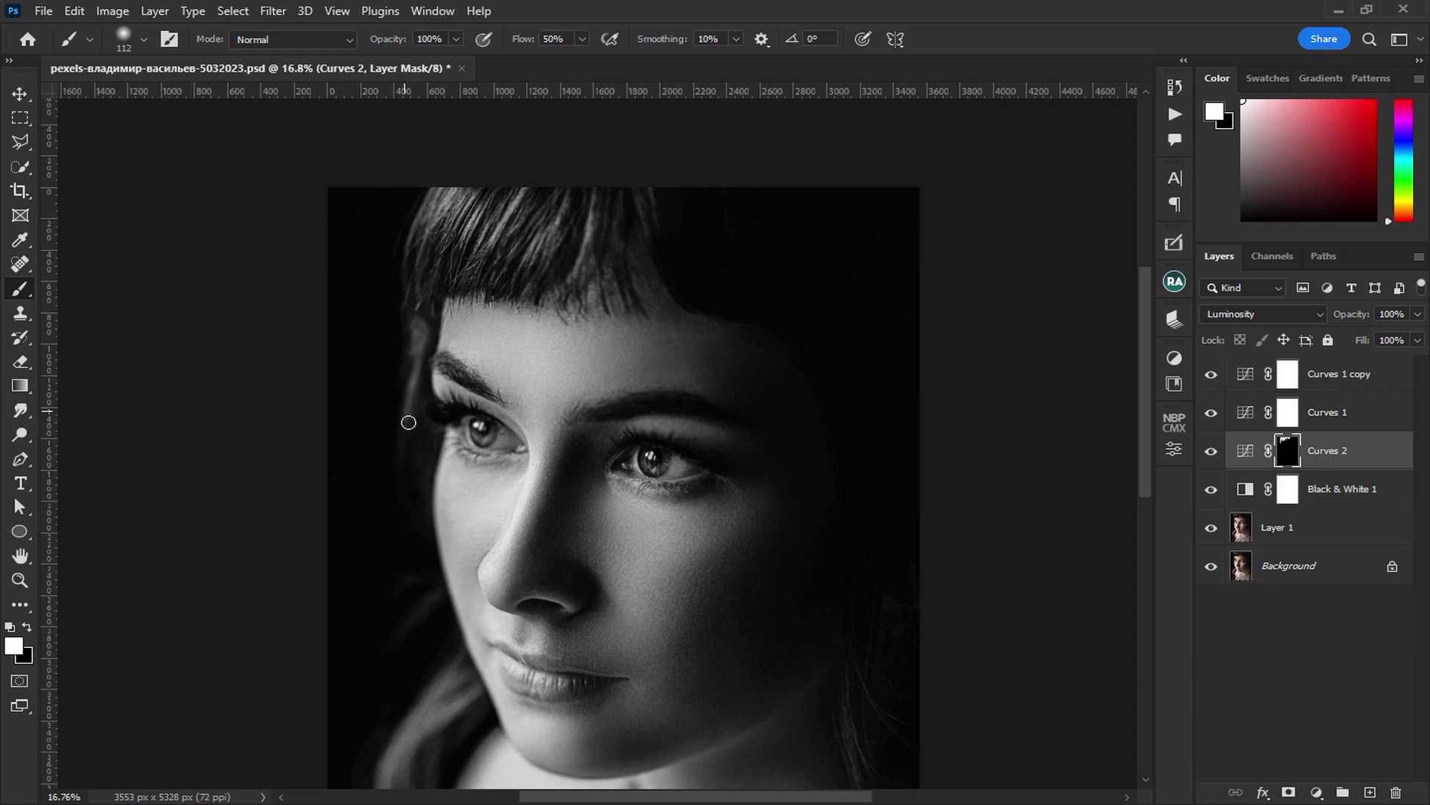
left_click_drag(405, 415, 431, 294)
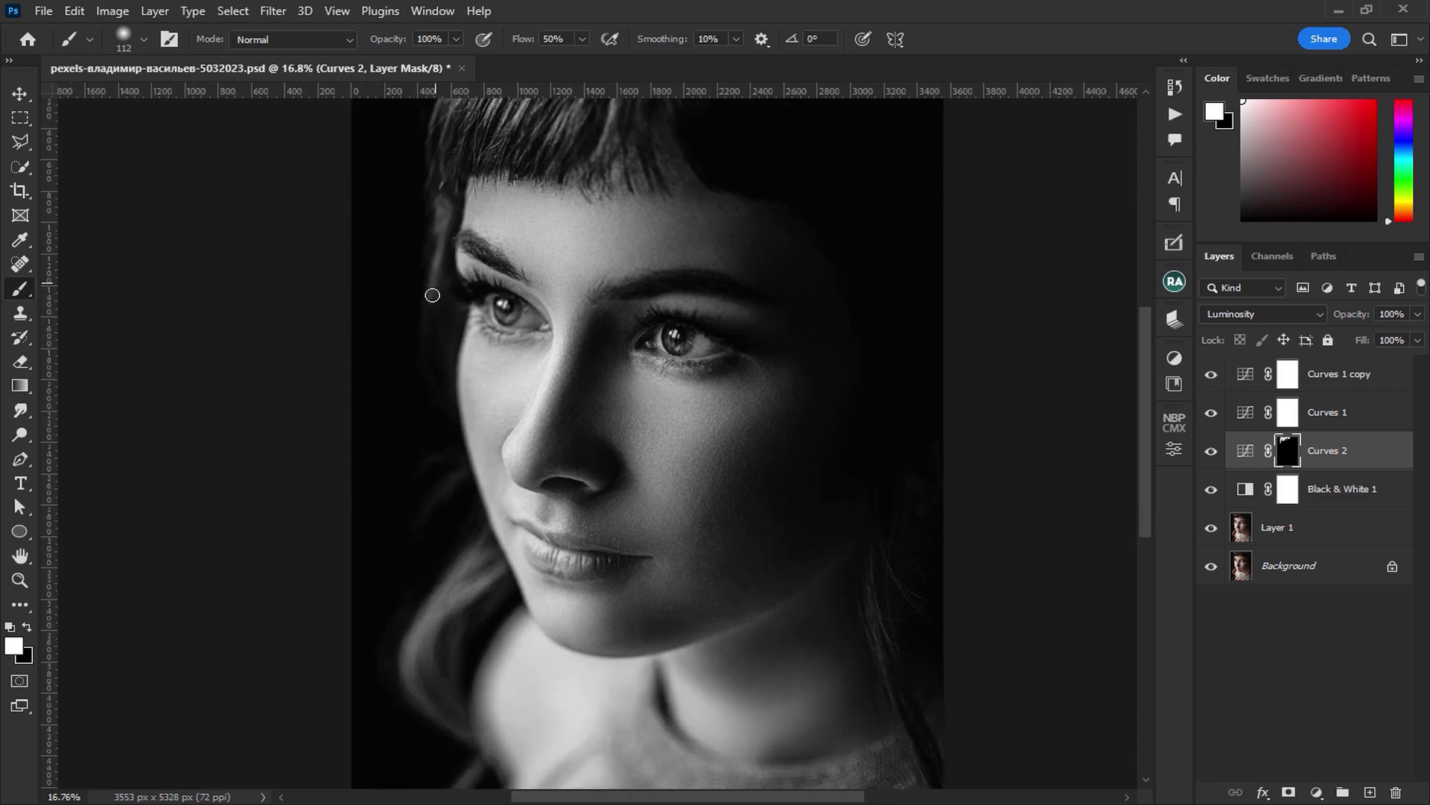
left_click_drag(467, 478, 420, 529)
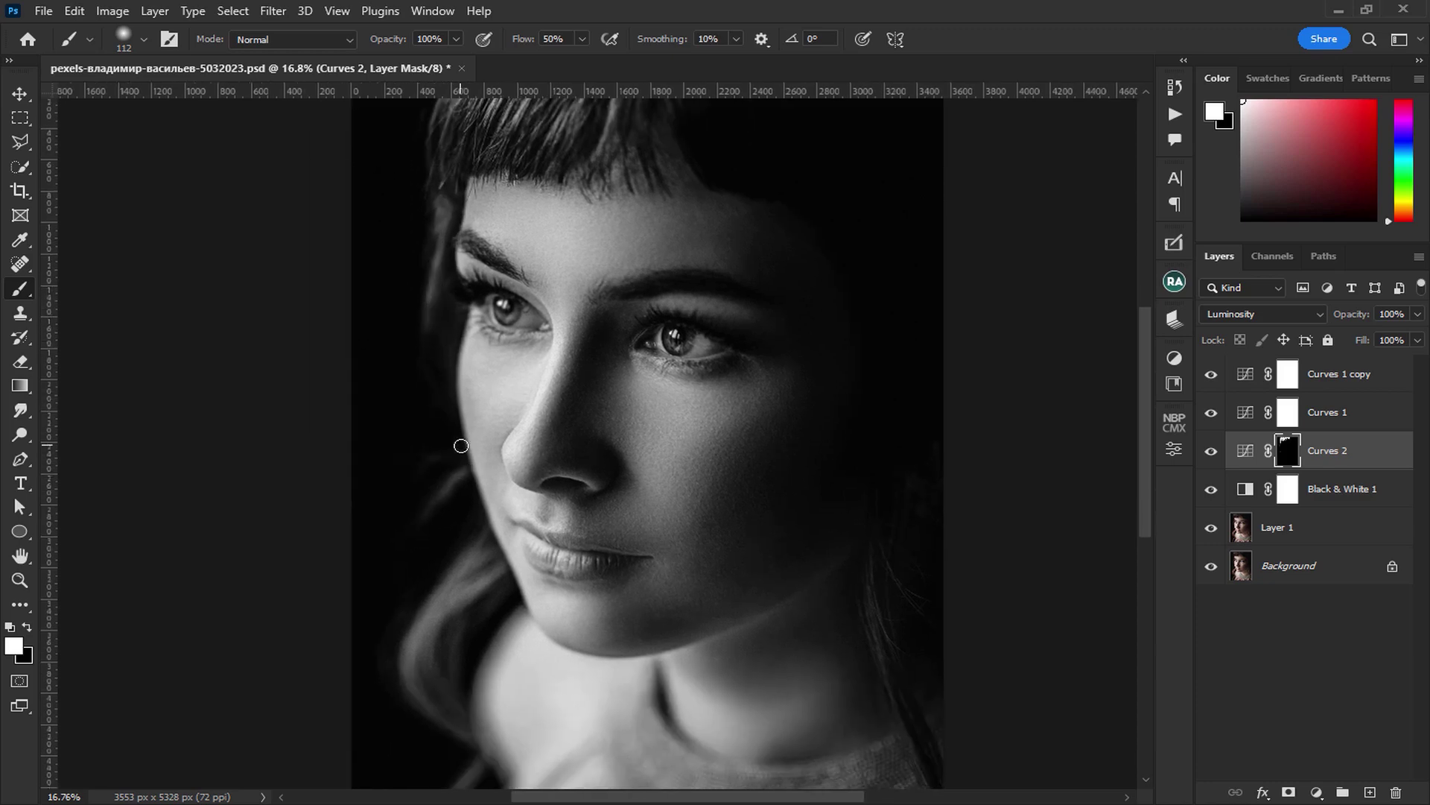
left_click_drag(464, 436, 479, 316)
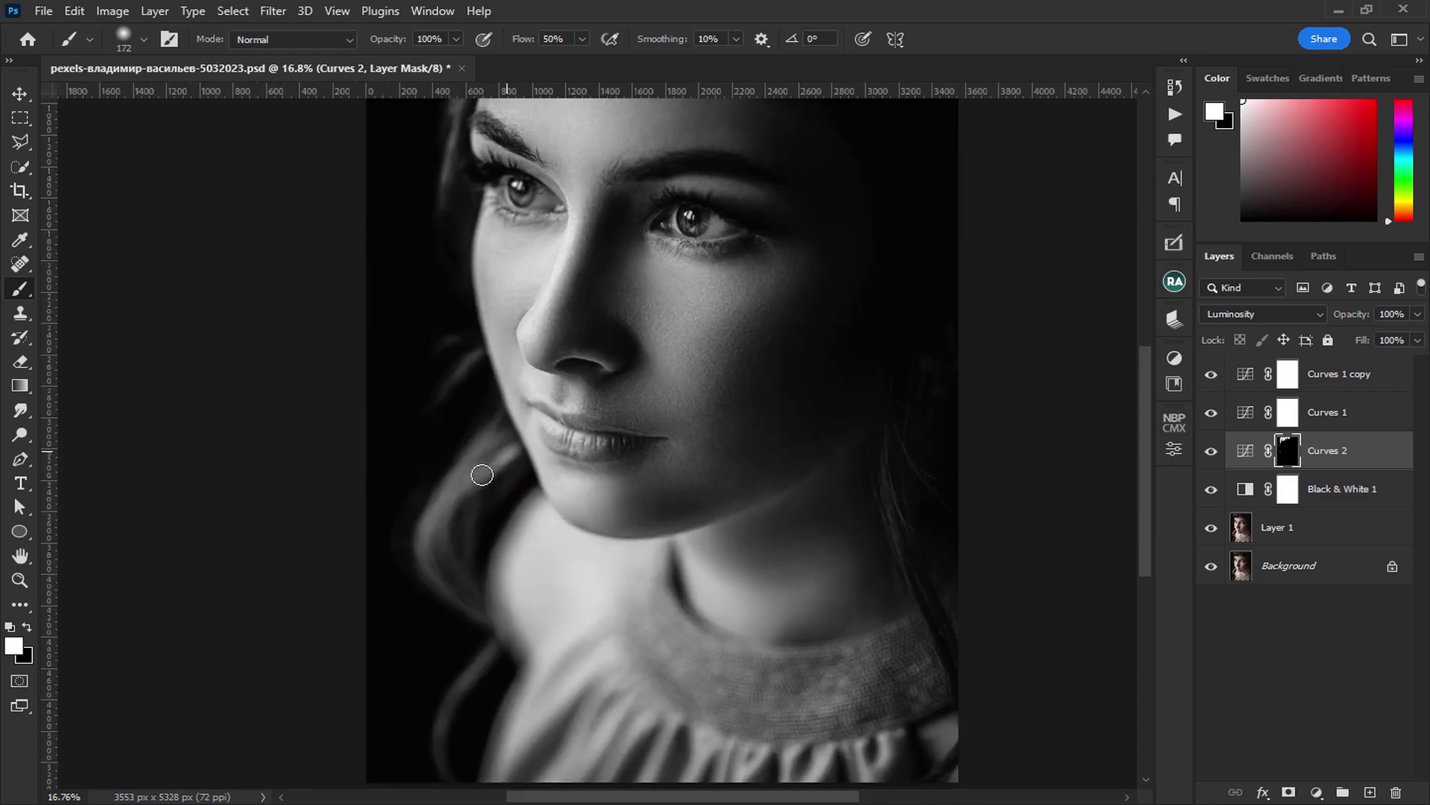
mouse_move(493, 450)
left_mouse_down()
mouse_move(429, 557)
mouse_move(501, 629)
mouse_move(469, 405)
mouse_move(456, 441)
left_mouse_up()
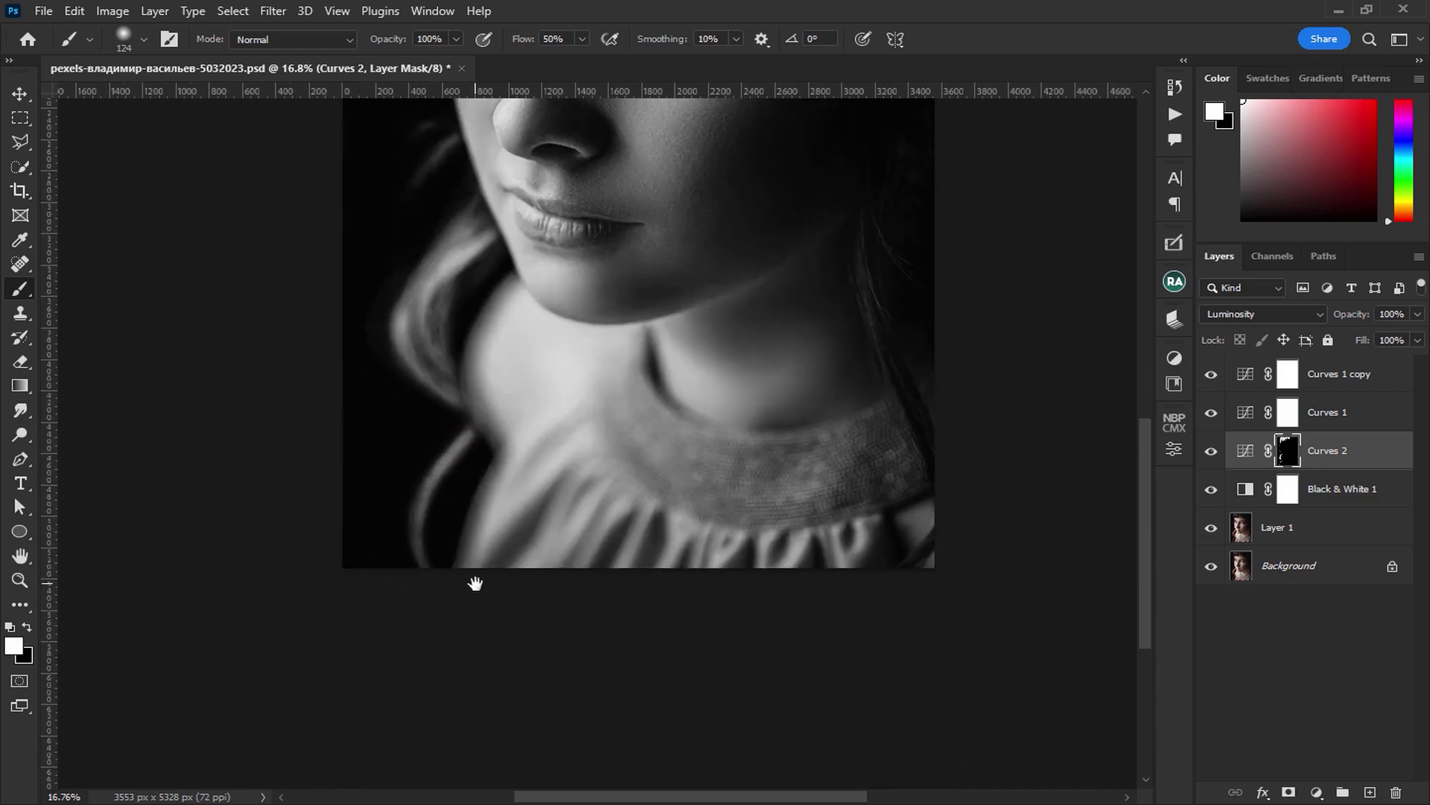
Paint white along the hair strand between chin and collar on the Curves 2 mask
scroll(475, 581, "right", 5)
scroll(709, 470, "right", 2)
left_click_drag(520, 335, 567, 504)
scroll(567, 504, "up", 1)
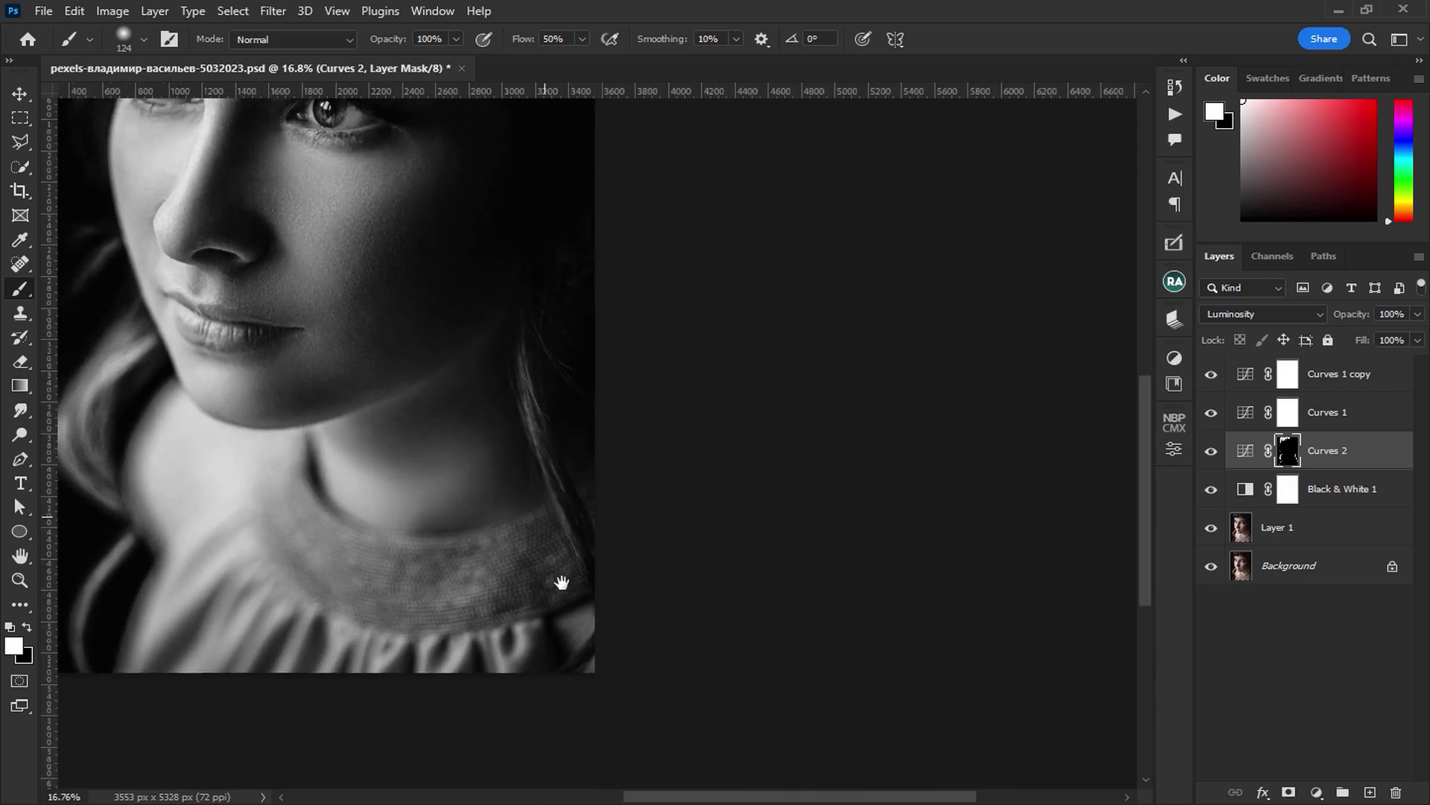
scroll(556, 451, "up", 2)
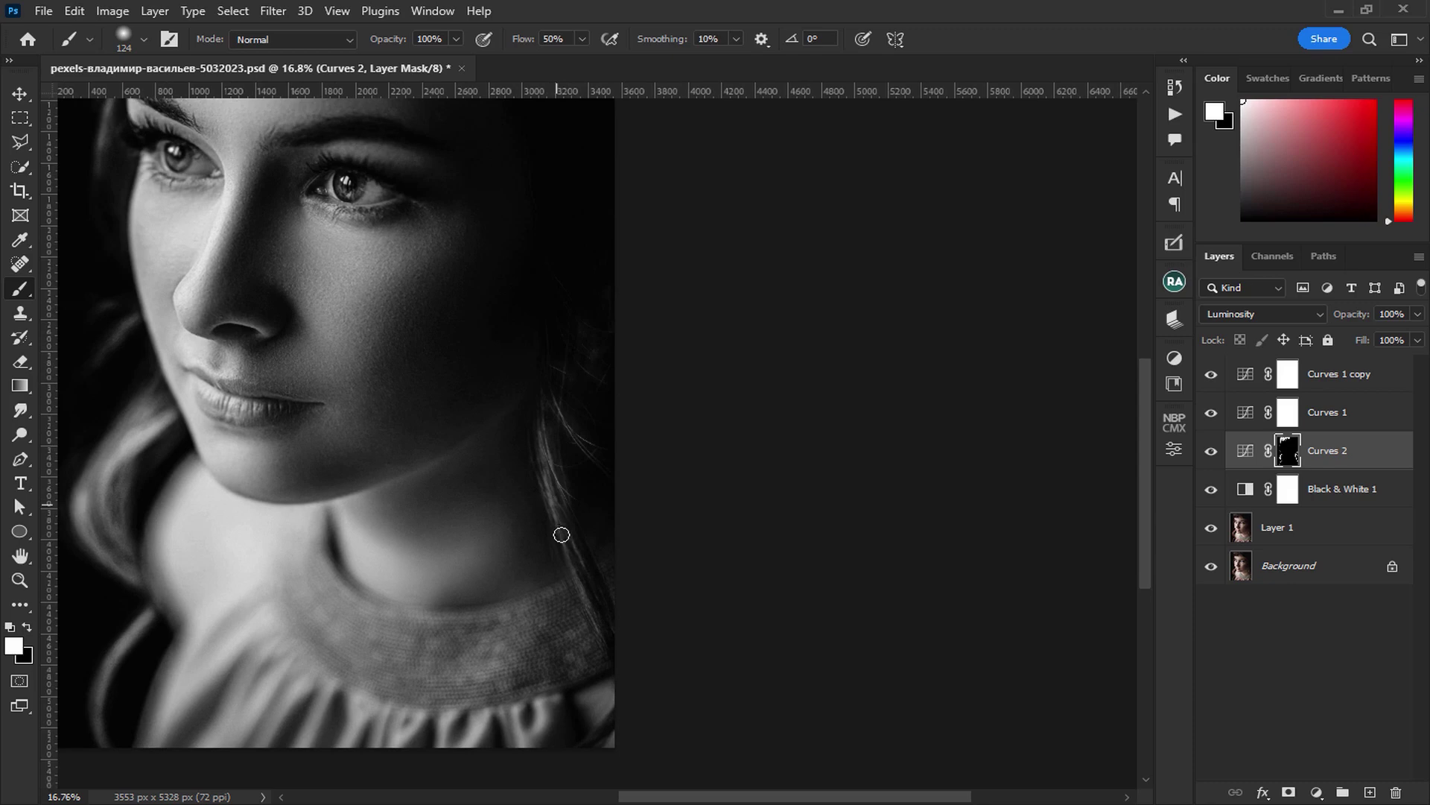
left_click_drag(563, 533, 655, 598)
scroll(566, 432, "down", 1)
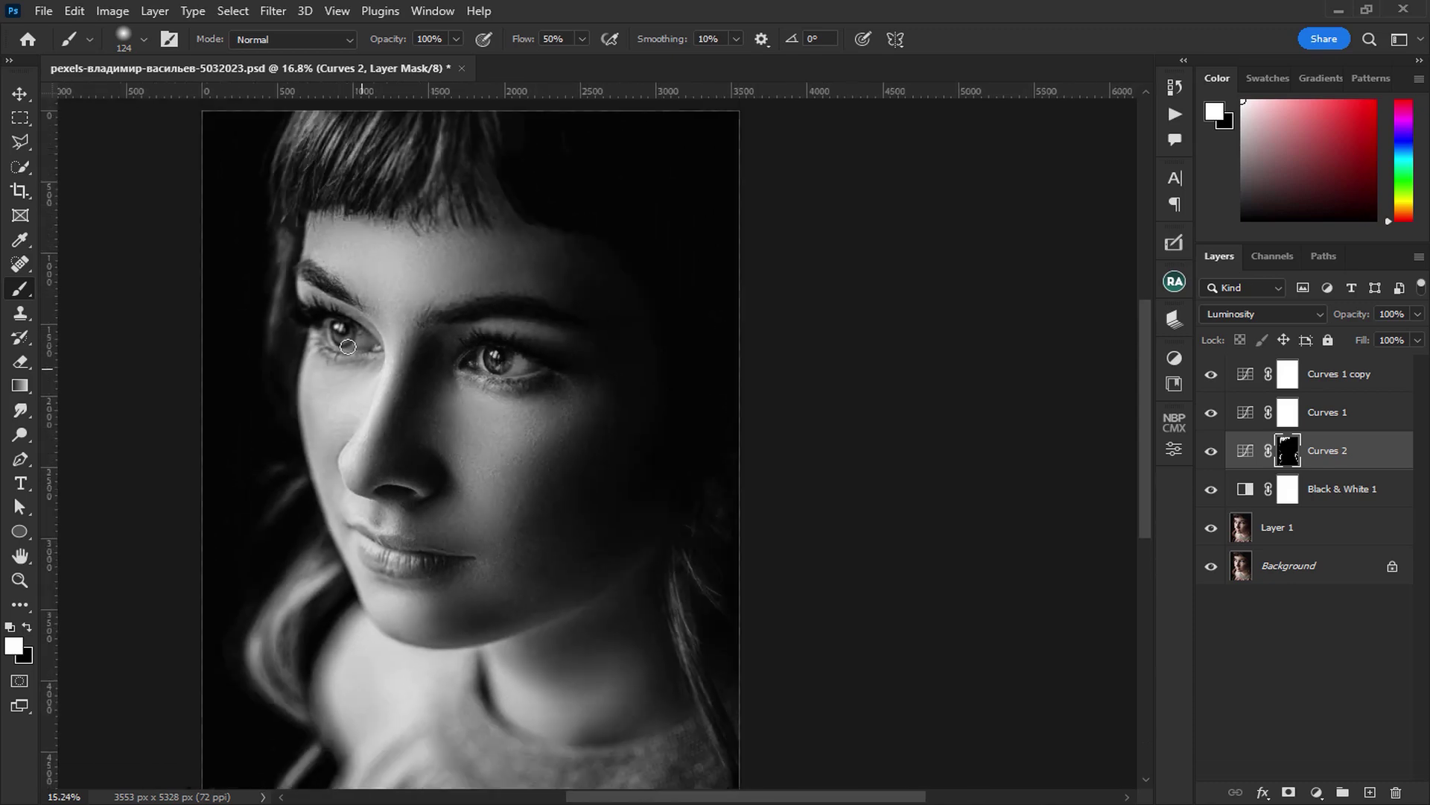
scroll(398, 362, "up", 2)
left_click(1375, 450)
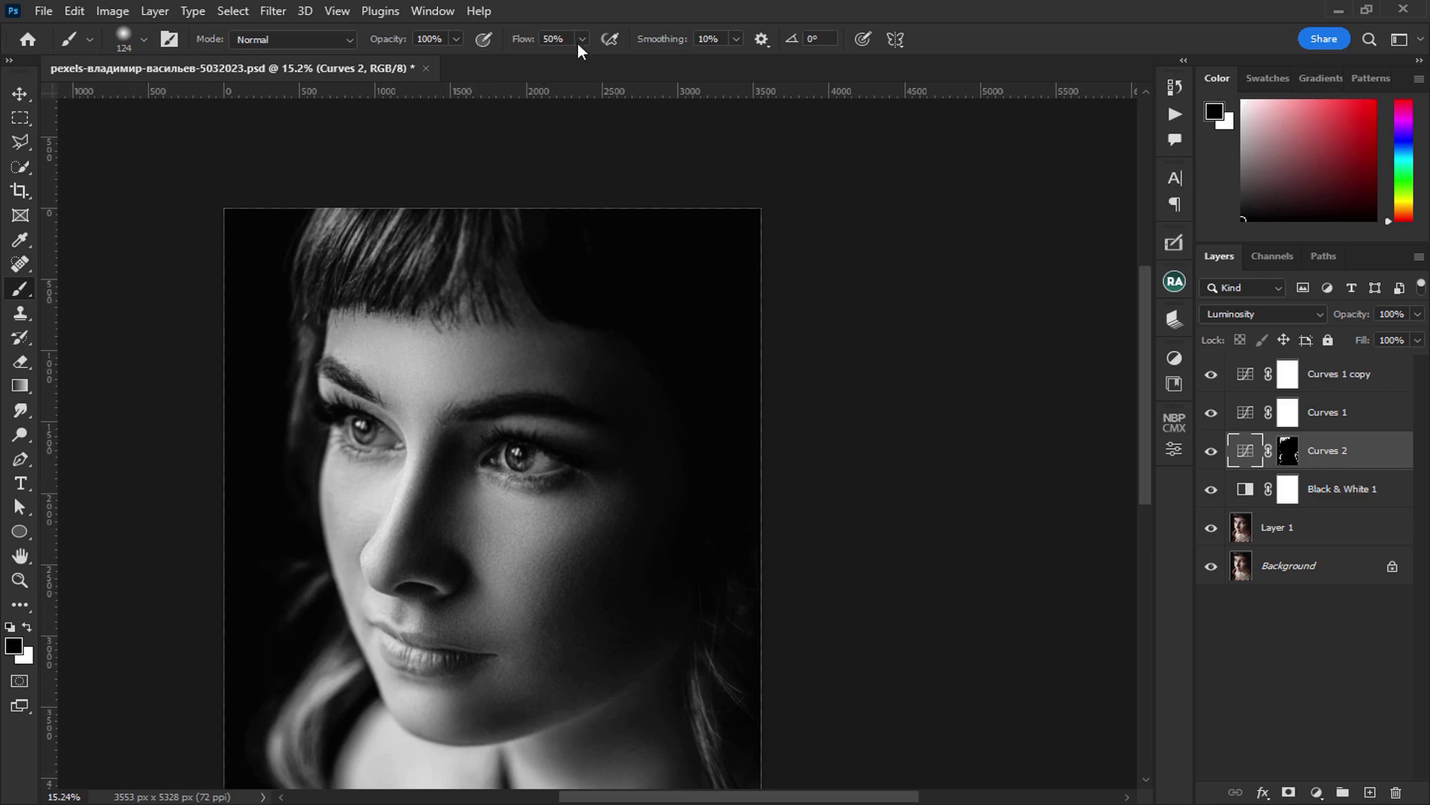
Duplicate Curves 2 as Curves 2 copy and delete the copy's layer mask
key("x")
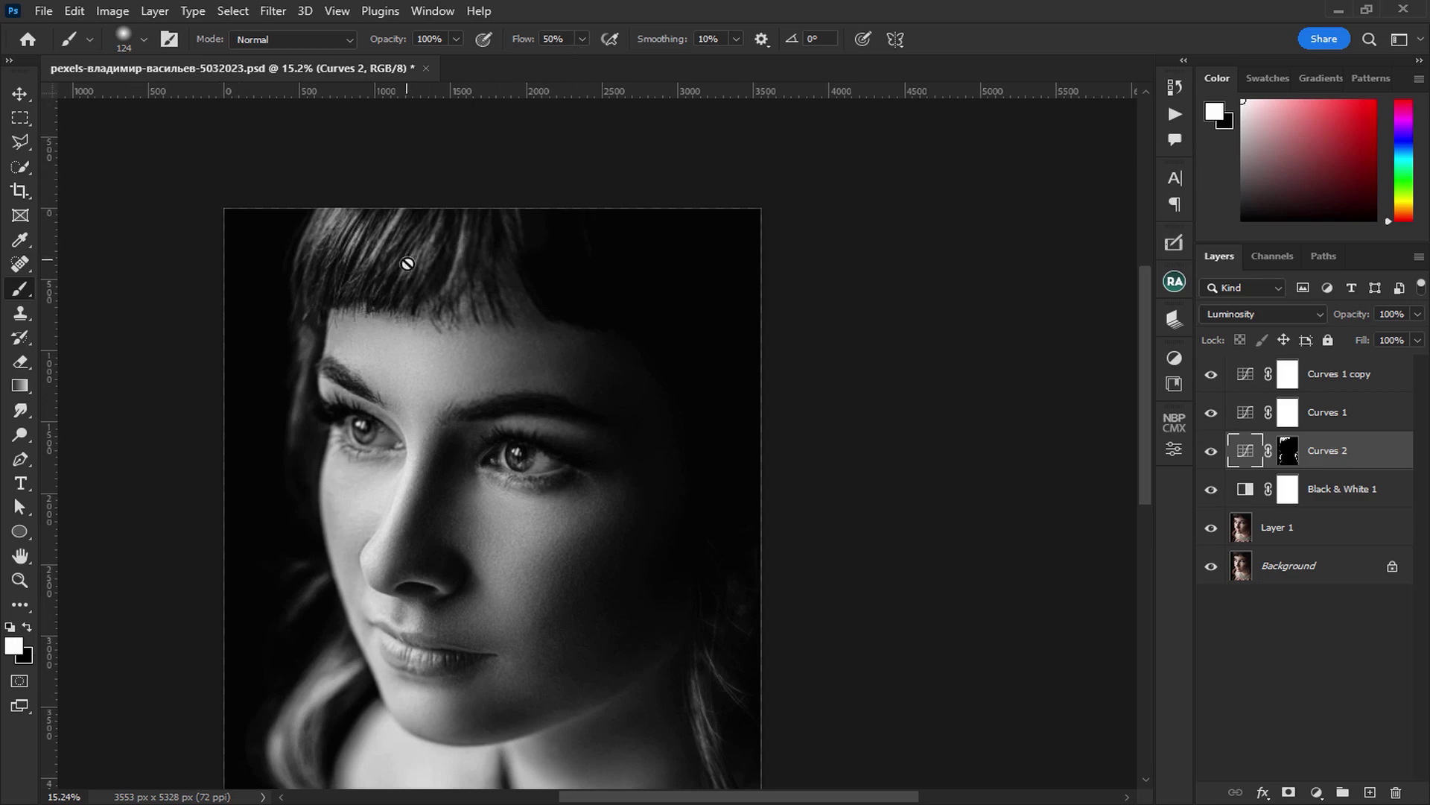
left_click(1295, 456)
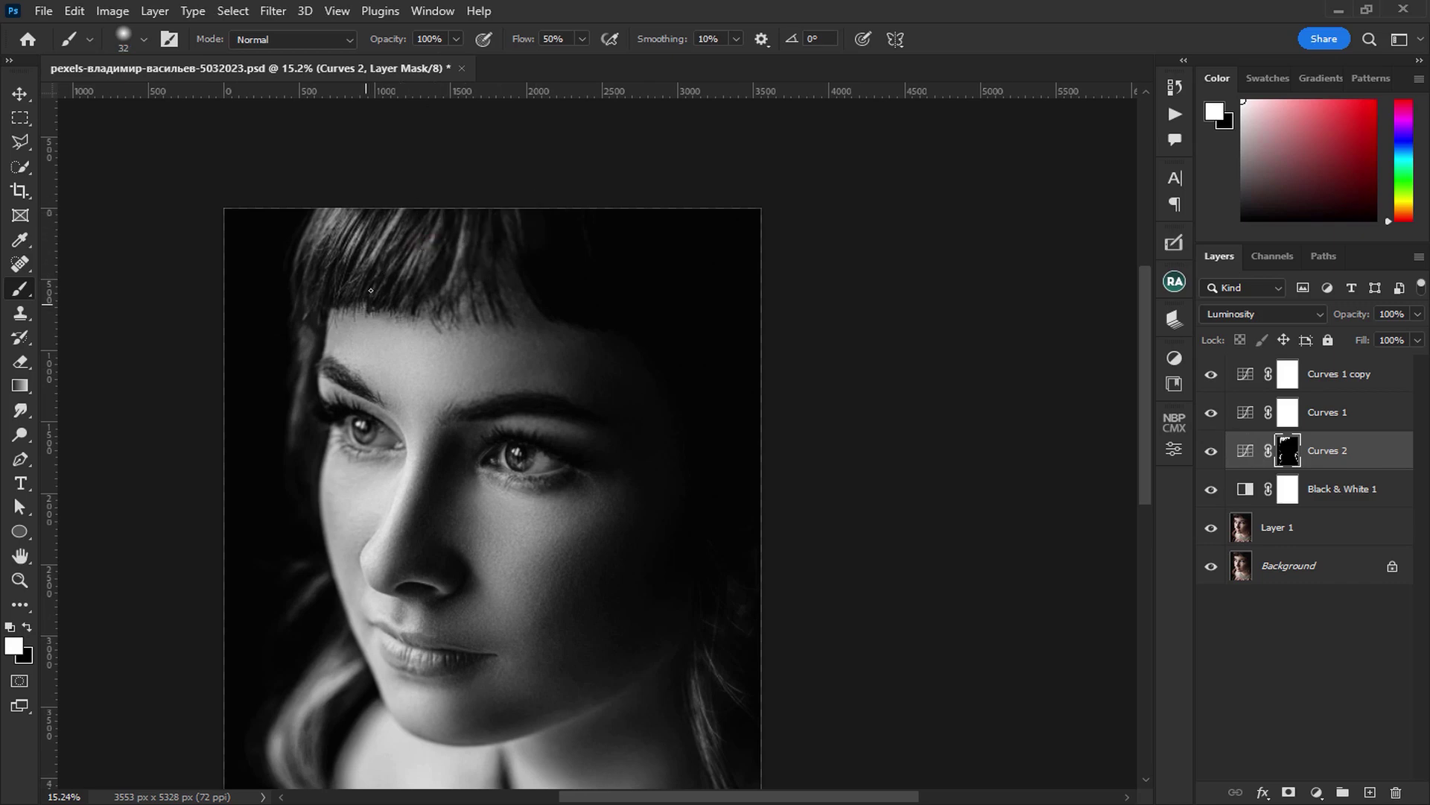
key("x")
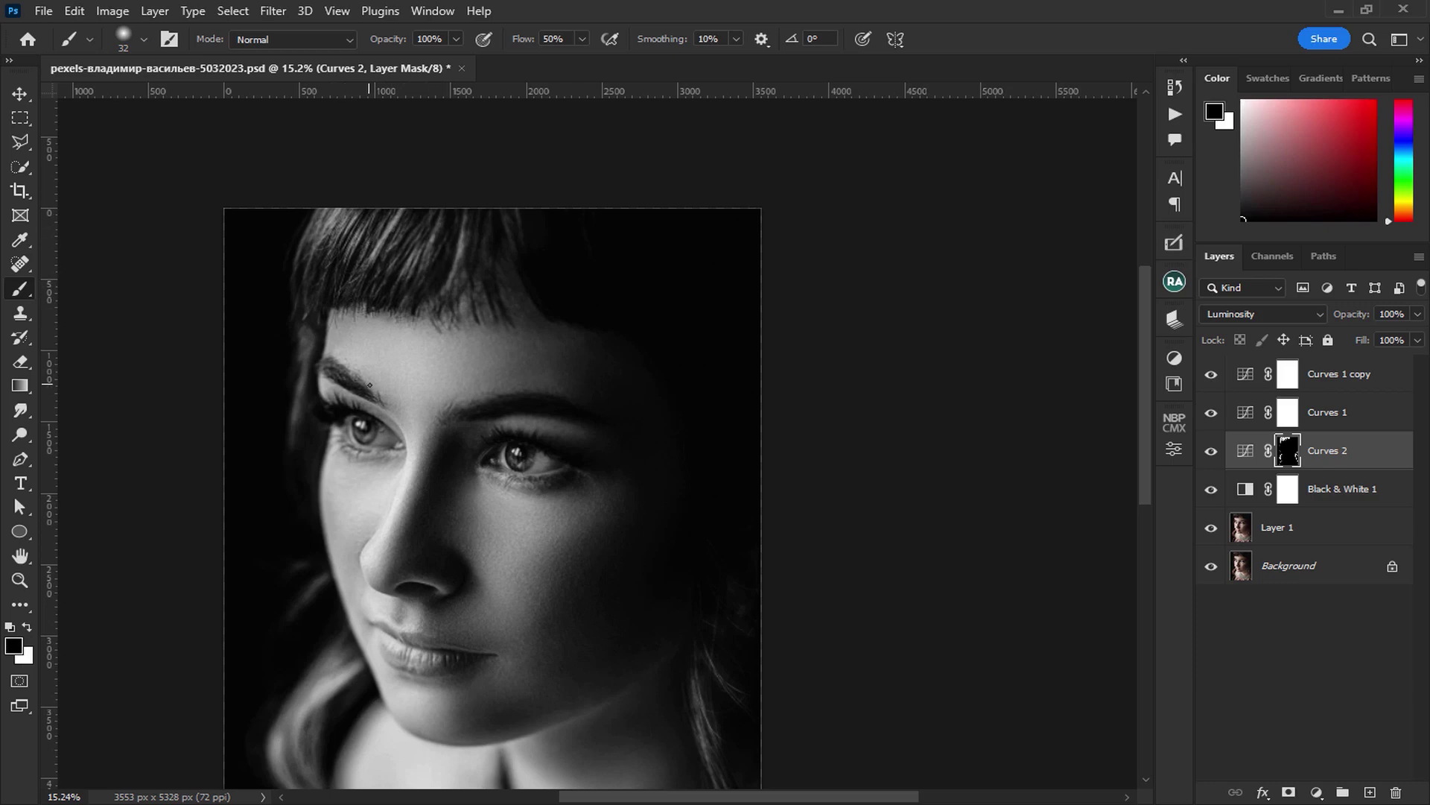
scroll(371, 385, "down", 1)
left_click(20, 94)
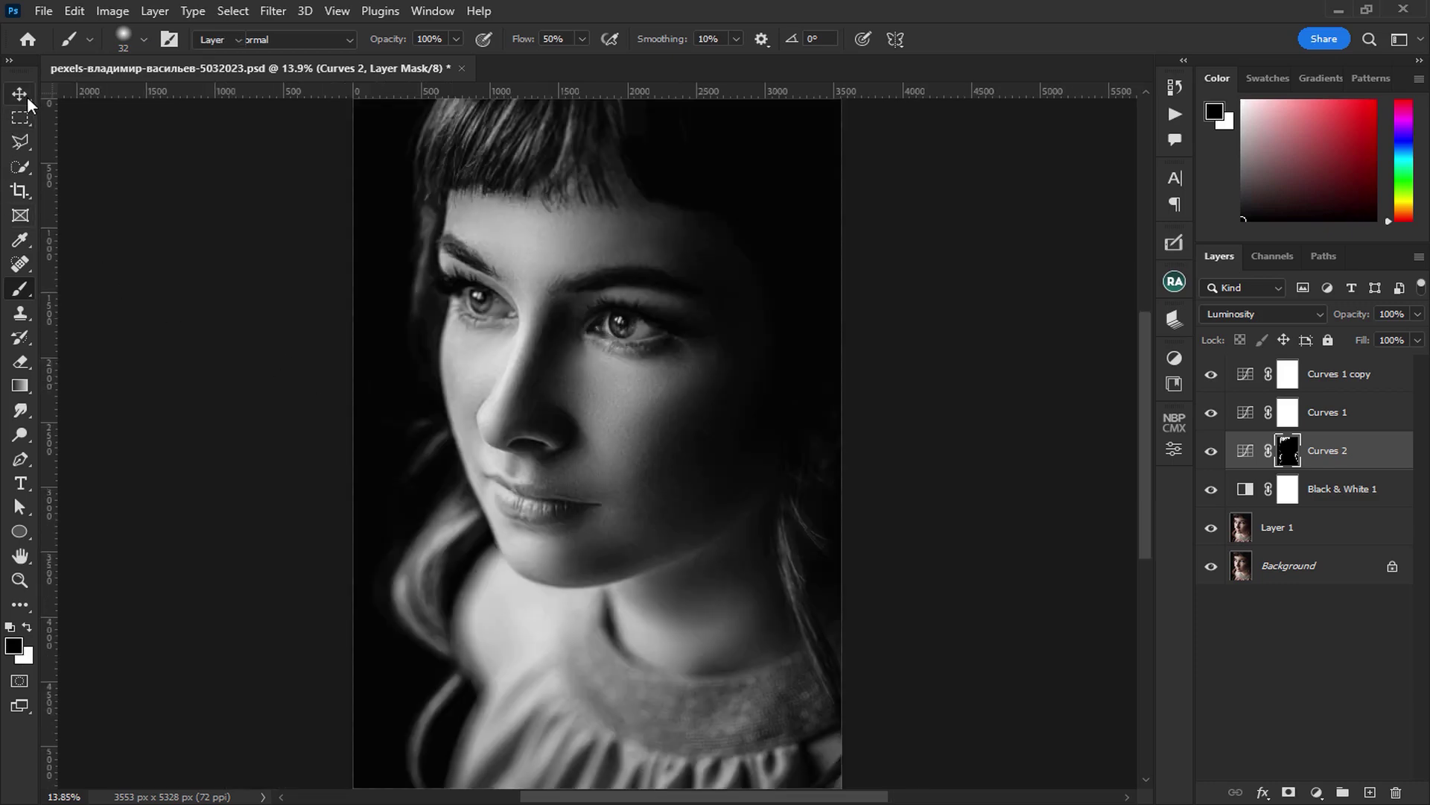
key("ctrl+j")
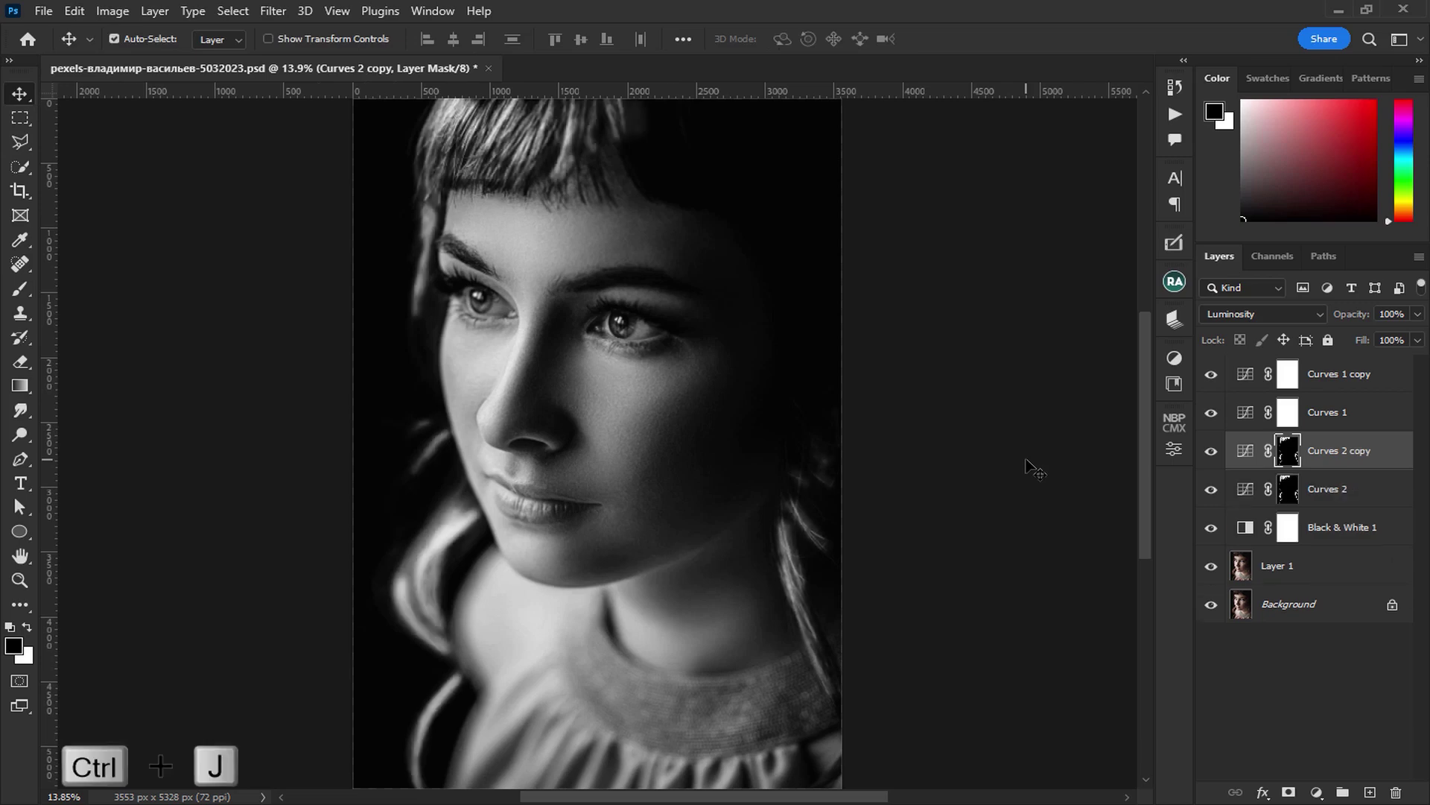
key("Delete")
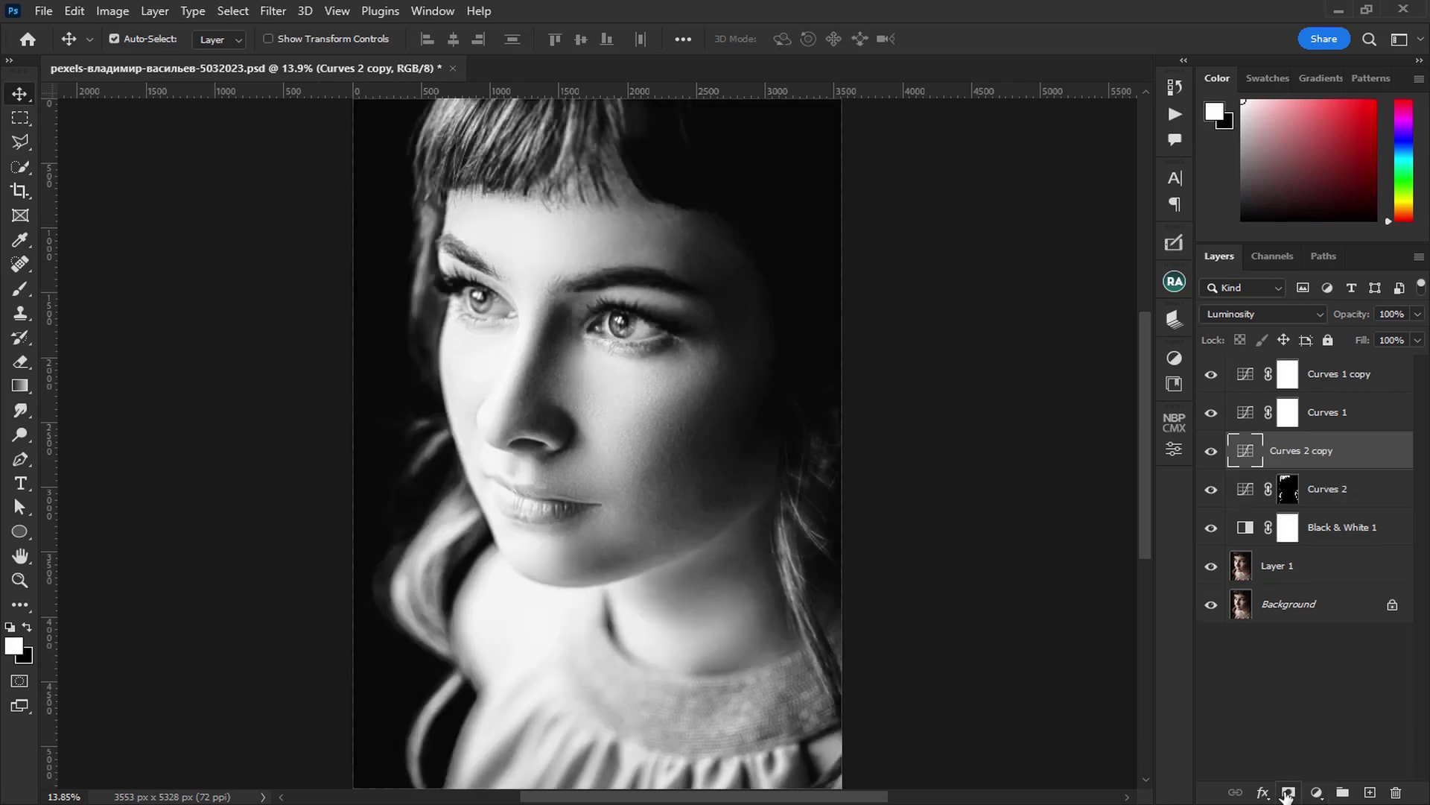
Add a black mask to Curves 2 copy and paint white over the cheek, nose bridge and upper lip
left_click(1287, 793, "alt")
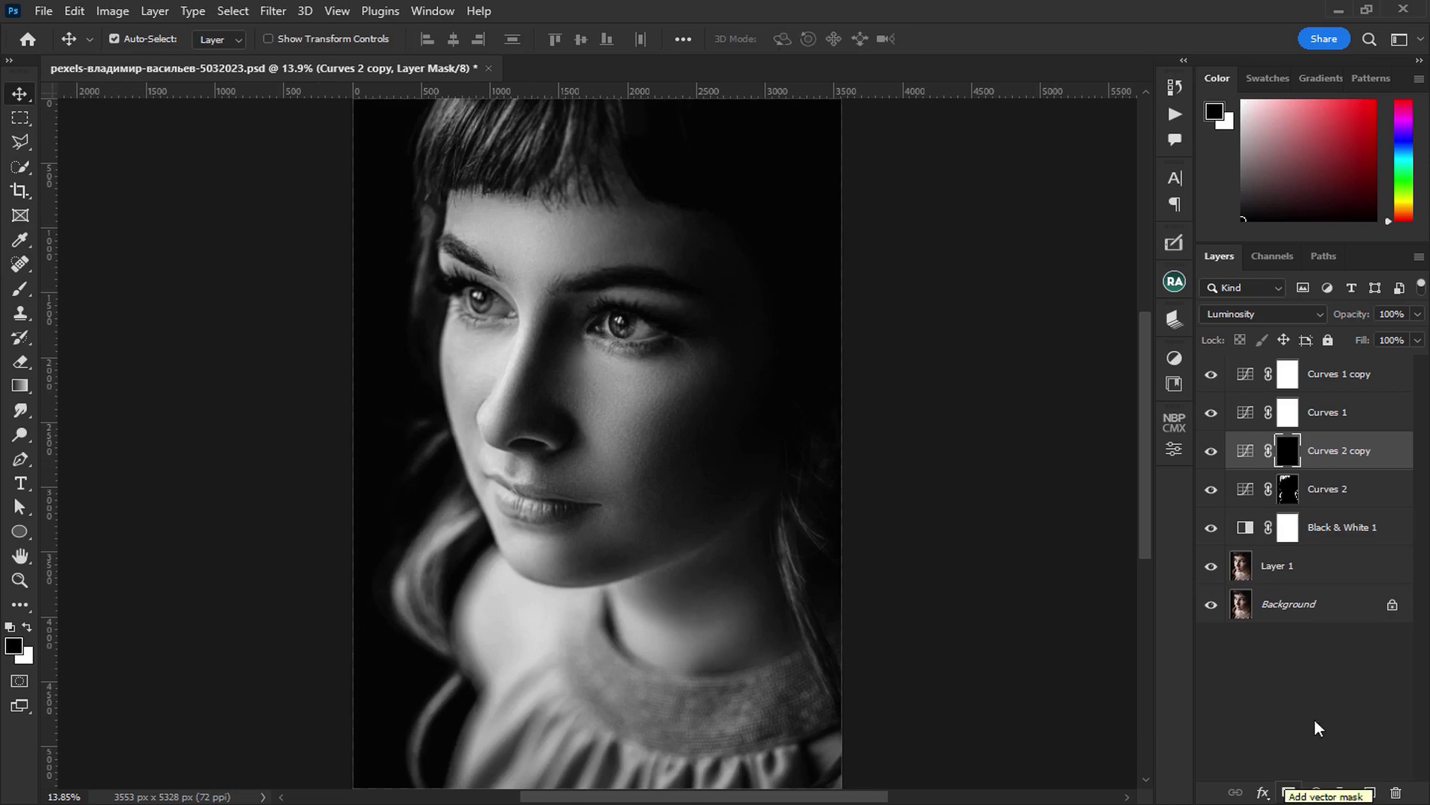
left_click(20, 288)
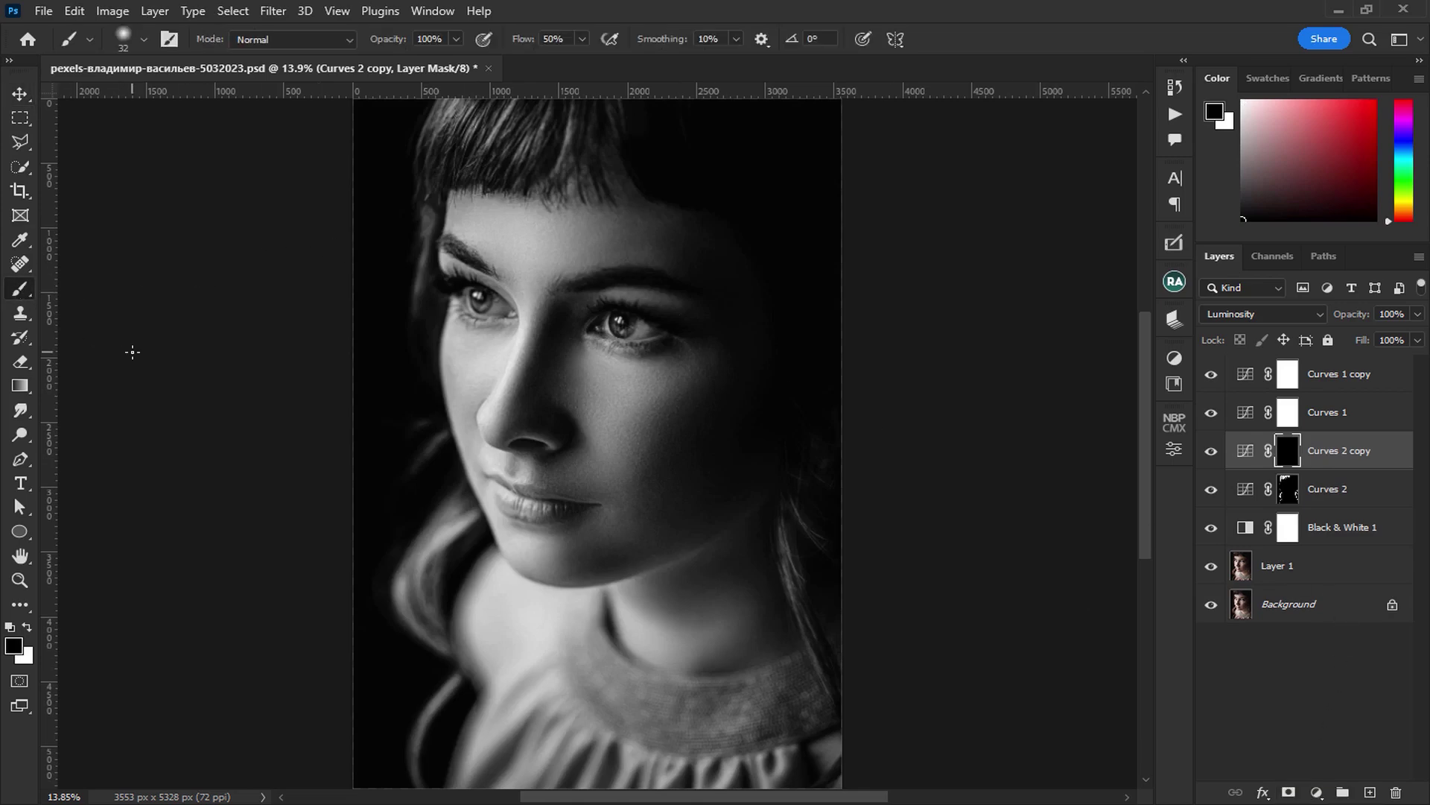
key("x")
scroll(504, 262, "up", 1)
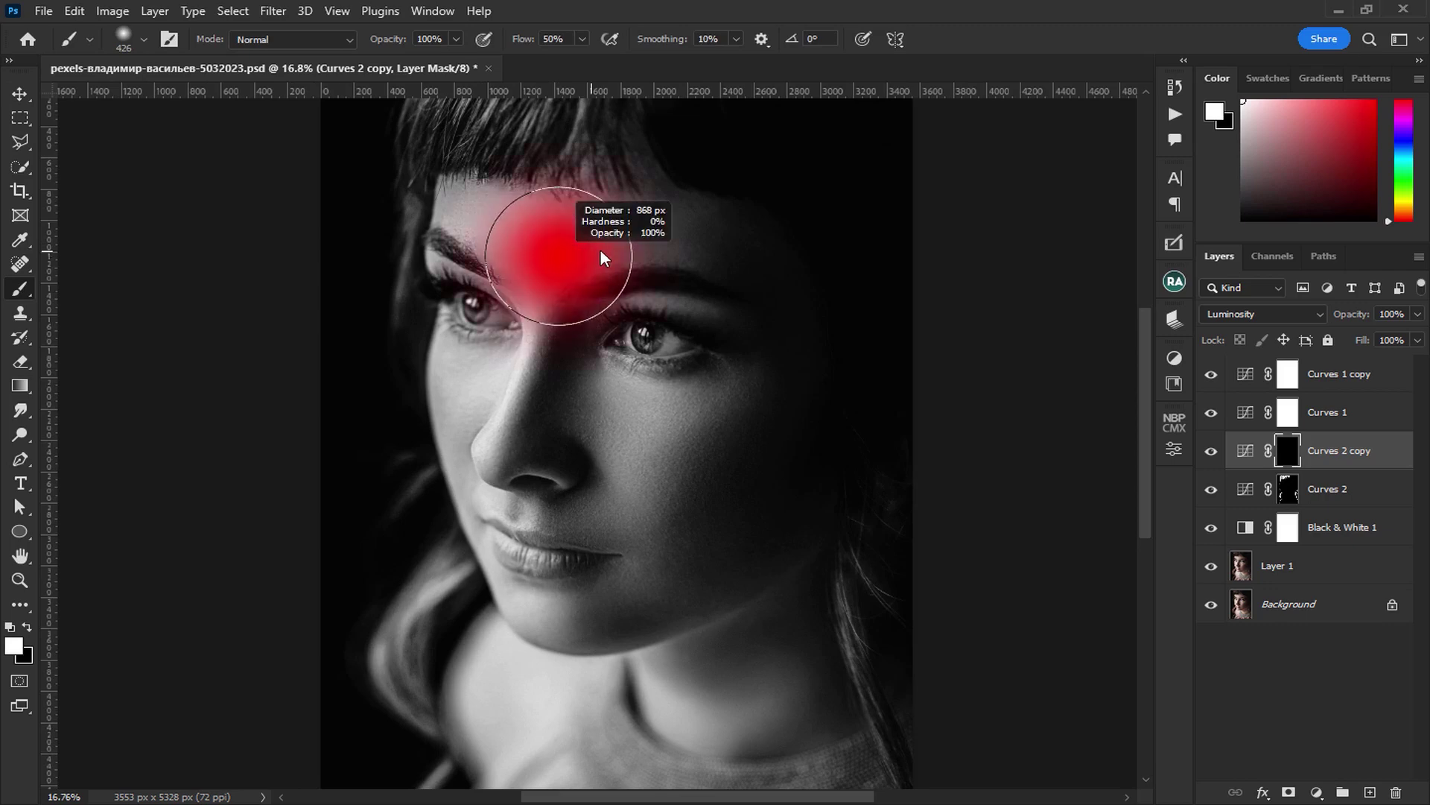
mouse_move(521, 223)
left_mouse_down()
mouse_move(551, 225)
mouse_move(536, 243)
mouse_move(485, 204)
mouse_move(560, 227)
mouse_move(537, 255)
mouse_move(529, 303)
mouse_move(529, 216)
left_mouse_up()
mouse_move(700, 427)
left_mouse_down()
mouse_move(655, 432)
mouse_move(616, 406)
mouse_move(643, 503)
mouse_move(584, 437)
mouse_move(677, 440)
mouse_move(706, 414)
mouse_move(653, 467)
mouse_move(479, 357)
mouse_move(499, 403)
left_mouse_up()
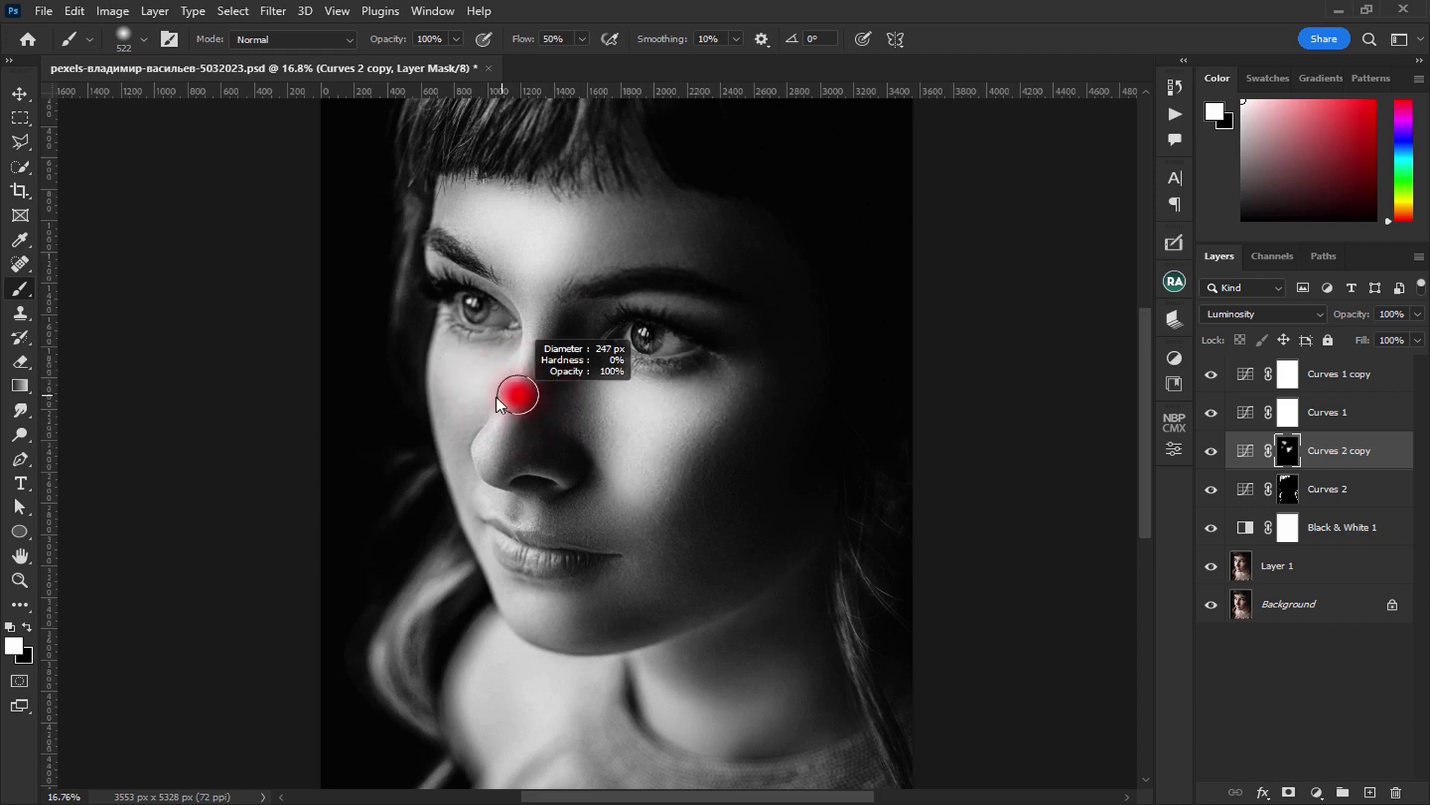
left_click_drag(521, 310, 480, 480)
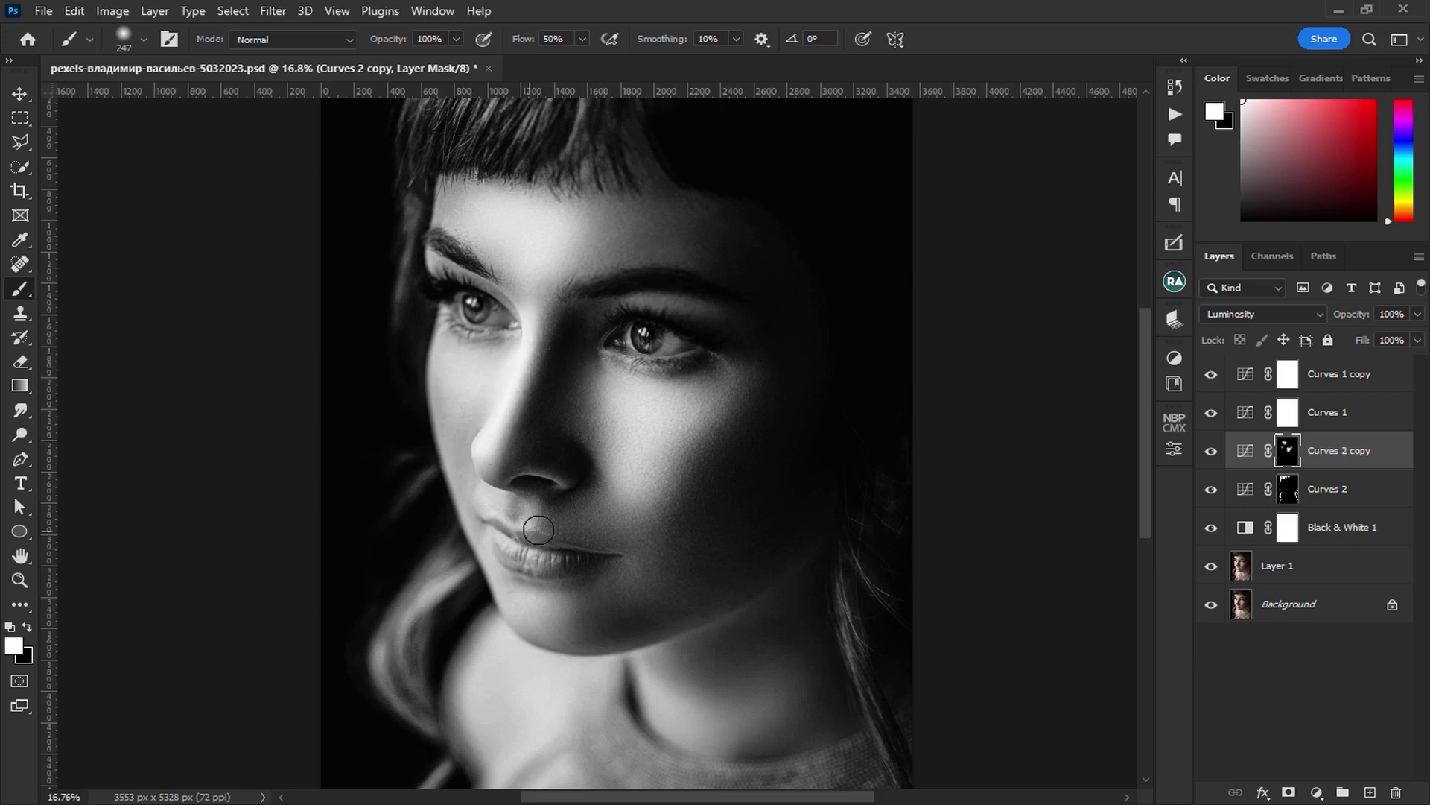
mouse_move(539, 529)
left_mouse_down()
mouse_move(501, 502)
mouse_move(509, 592)
mouse_move(549, 616)
mouse_move(511, 607)
mouse_move(541, 569)
left_mouse_up()
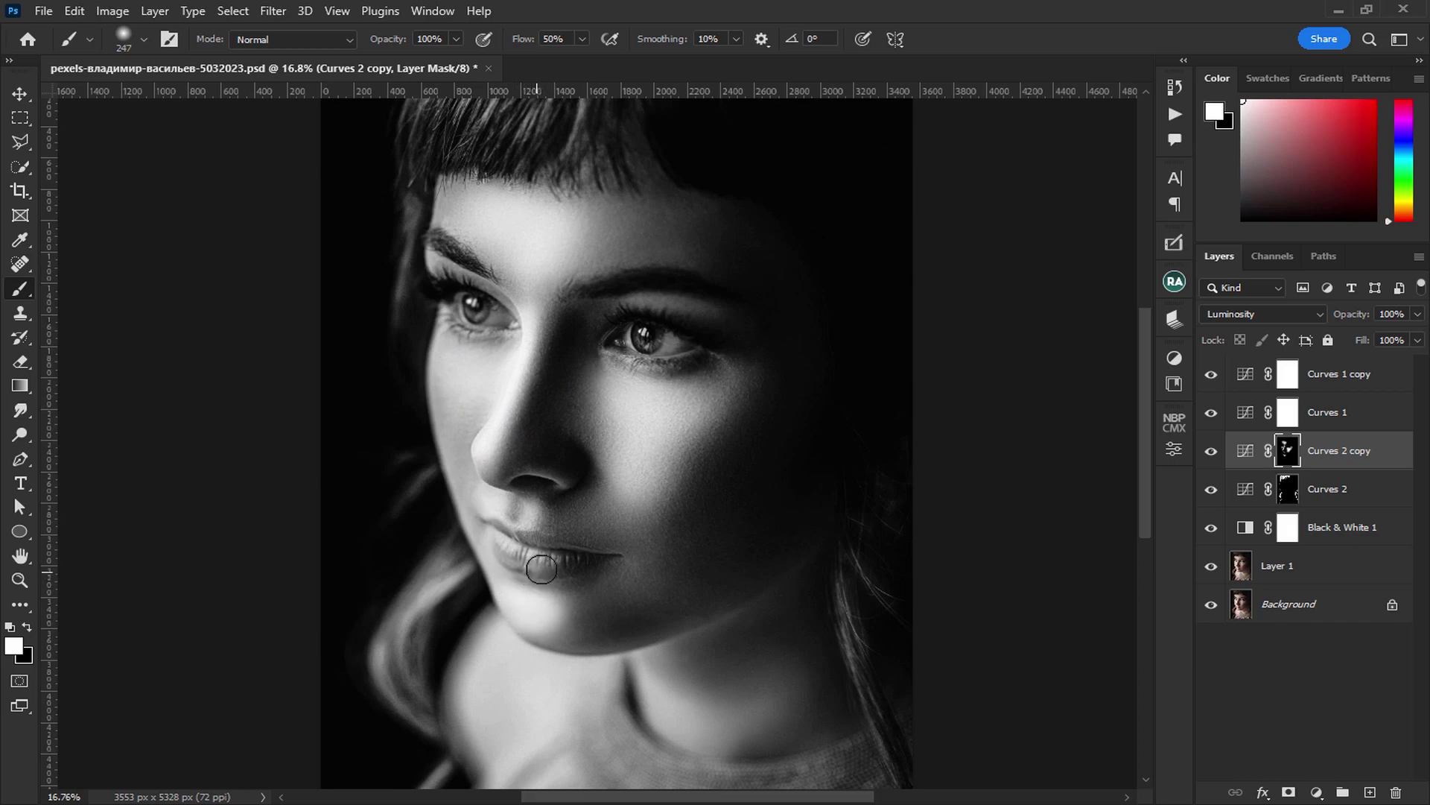
With a 438 px brush at 50% flow, brighten the neck below the jaw, then shrink it to 235 px
right_click(527, 549, "alt")
key("Return")
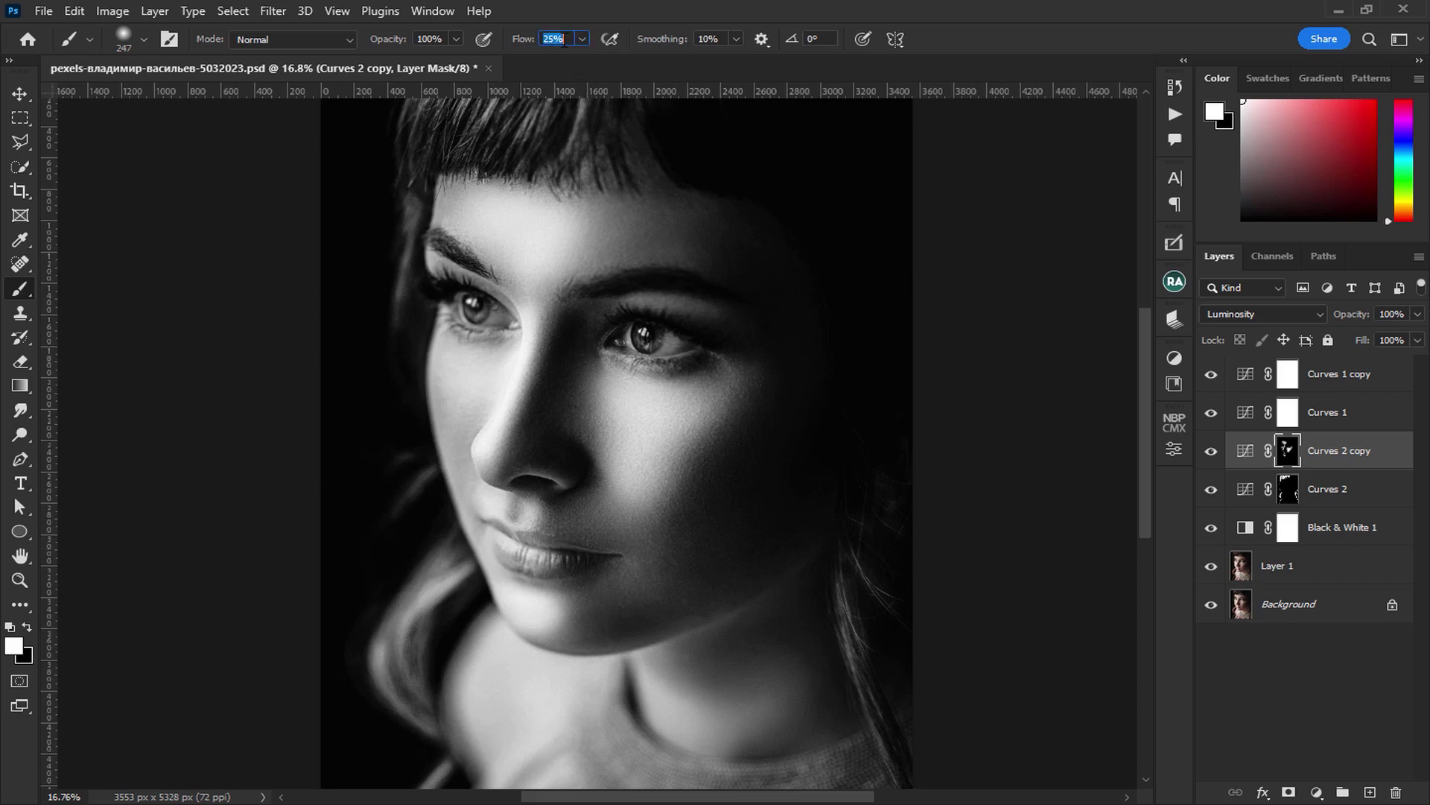
key("Return")
right_click(664, 716, "alt")
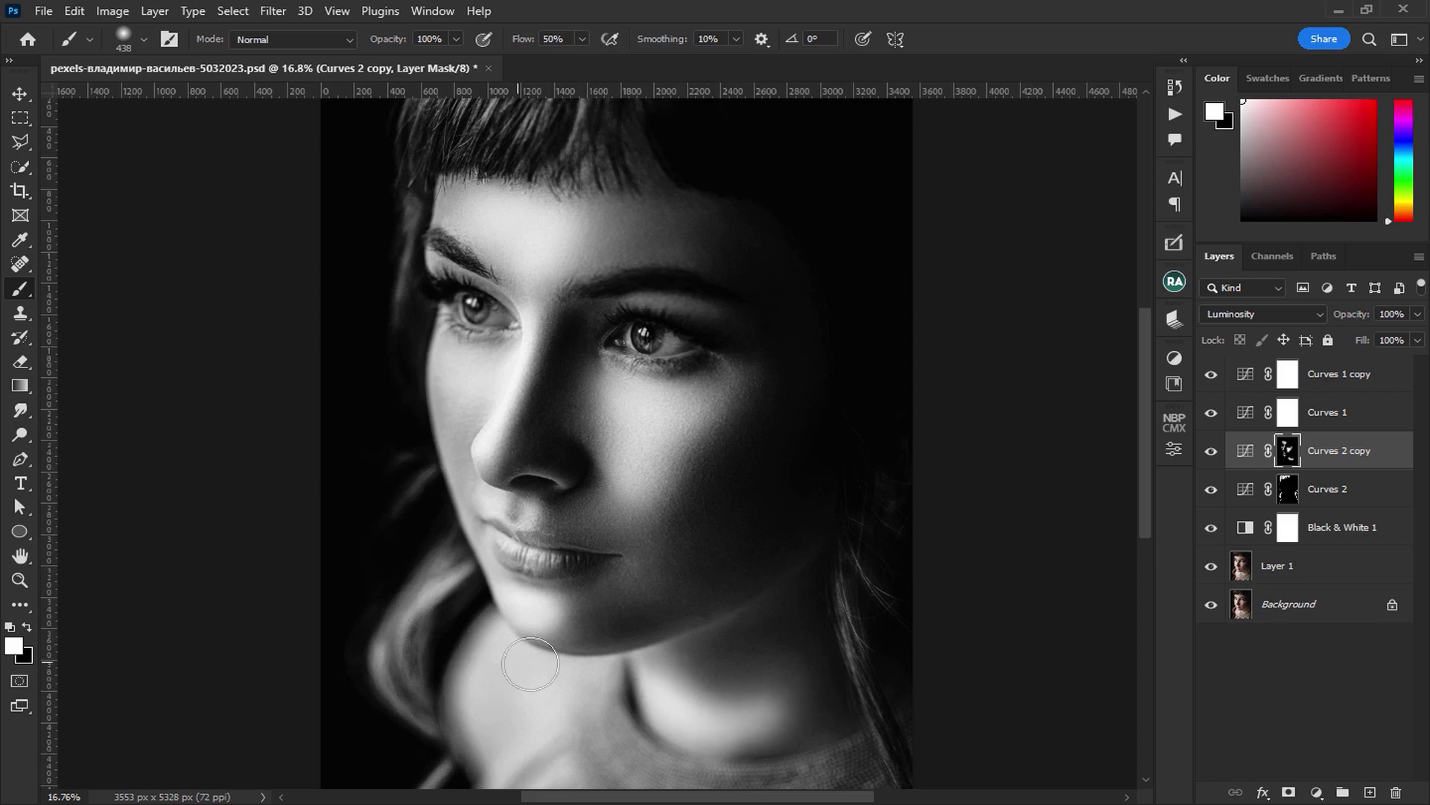
left_click_drag(530, 715, 476, 681)
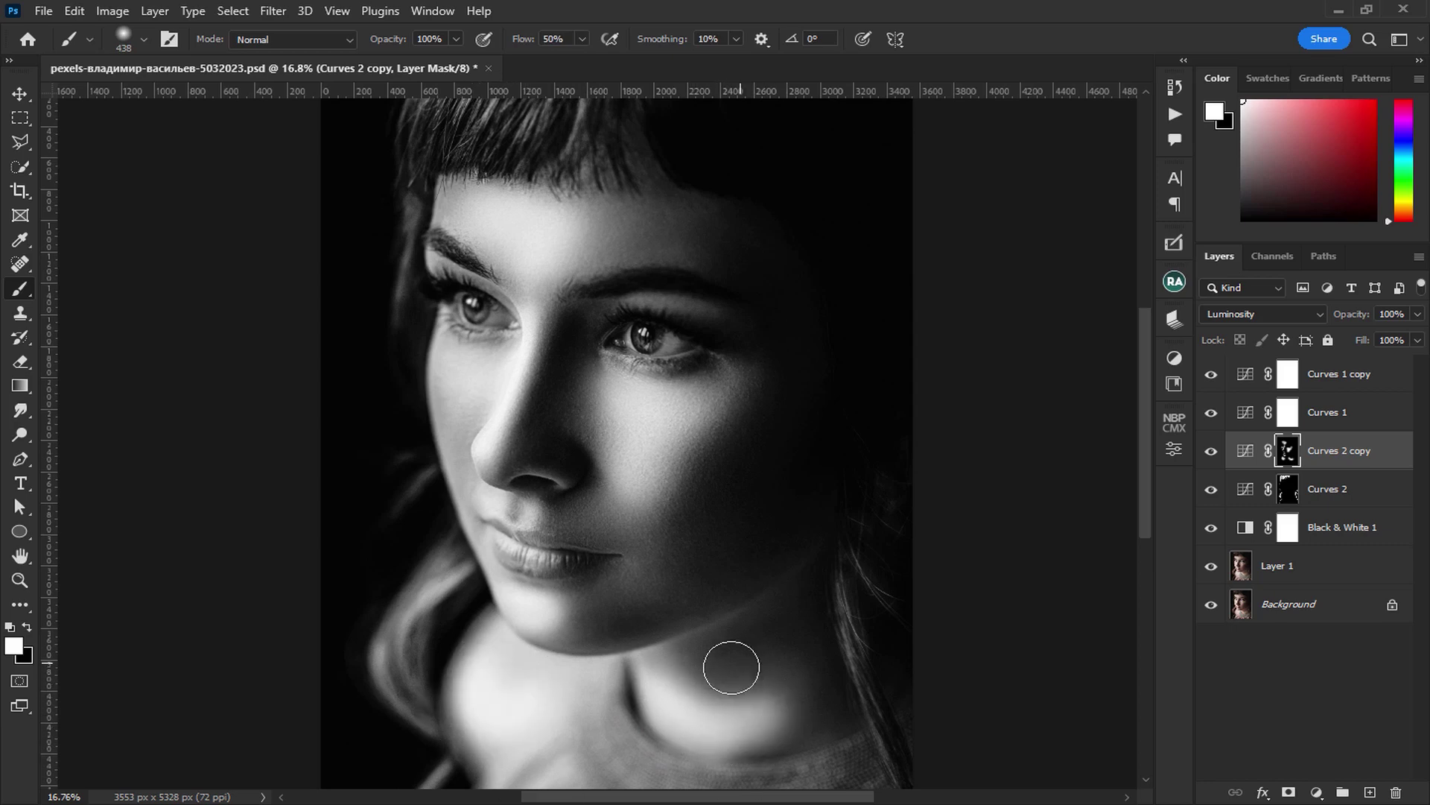
left_click_drag(688, 482, 691, 698)
scroll(626, 557, "up", 1)
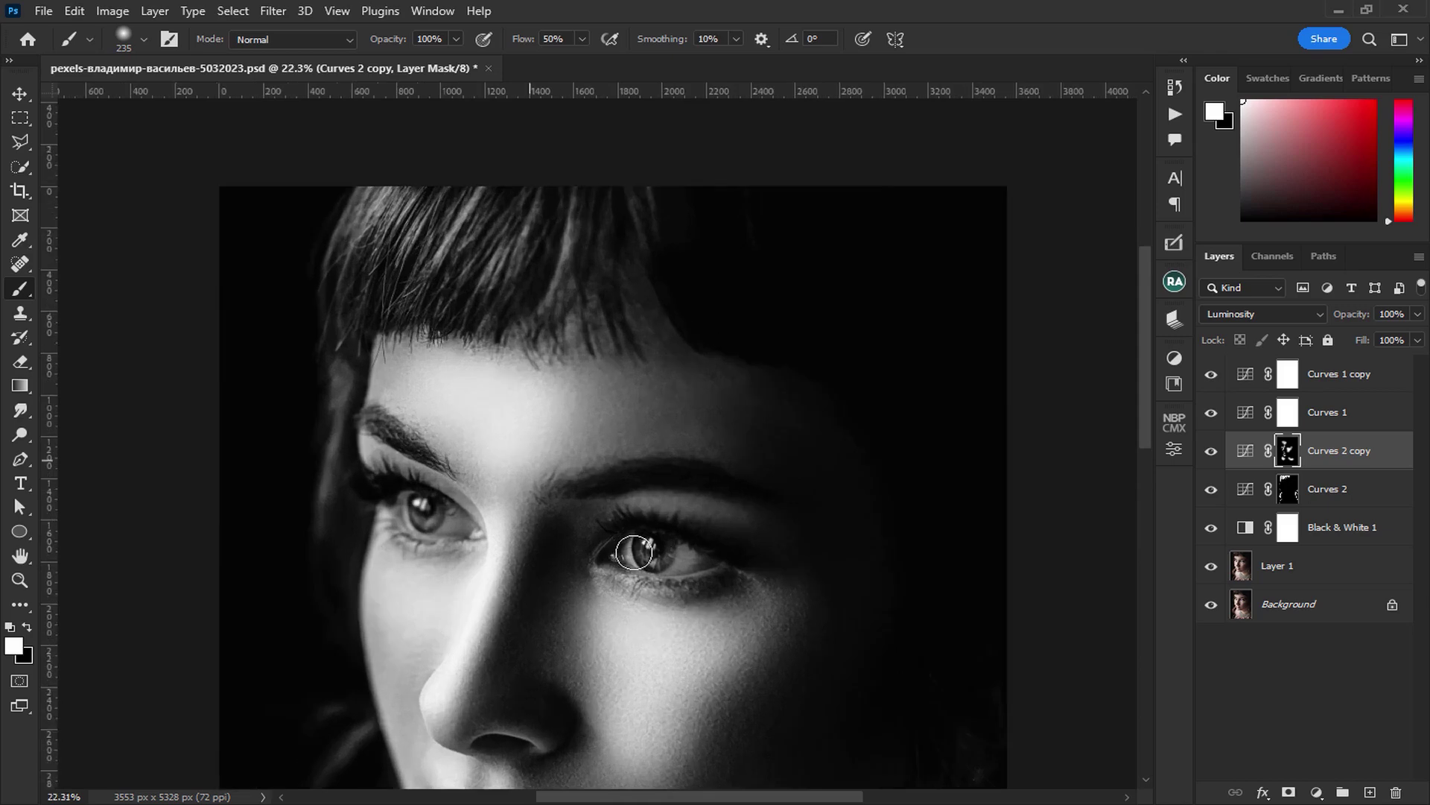
Zoom into the eyes and set up an 18 px white brush on the Curves 2 copy mask
scroll(625, 558, "up", 2)
scroll(625, 557, "up", 1)
left_click_drag(661, 542, 621, 553)
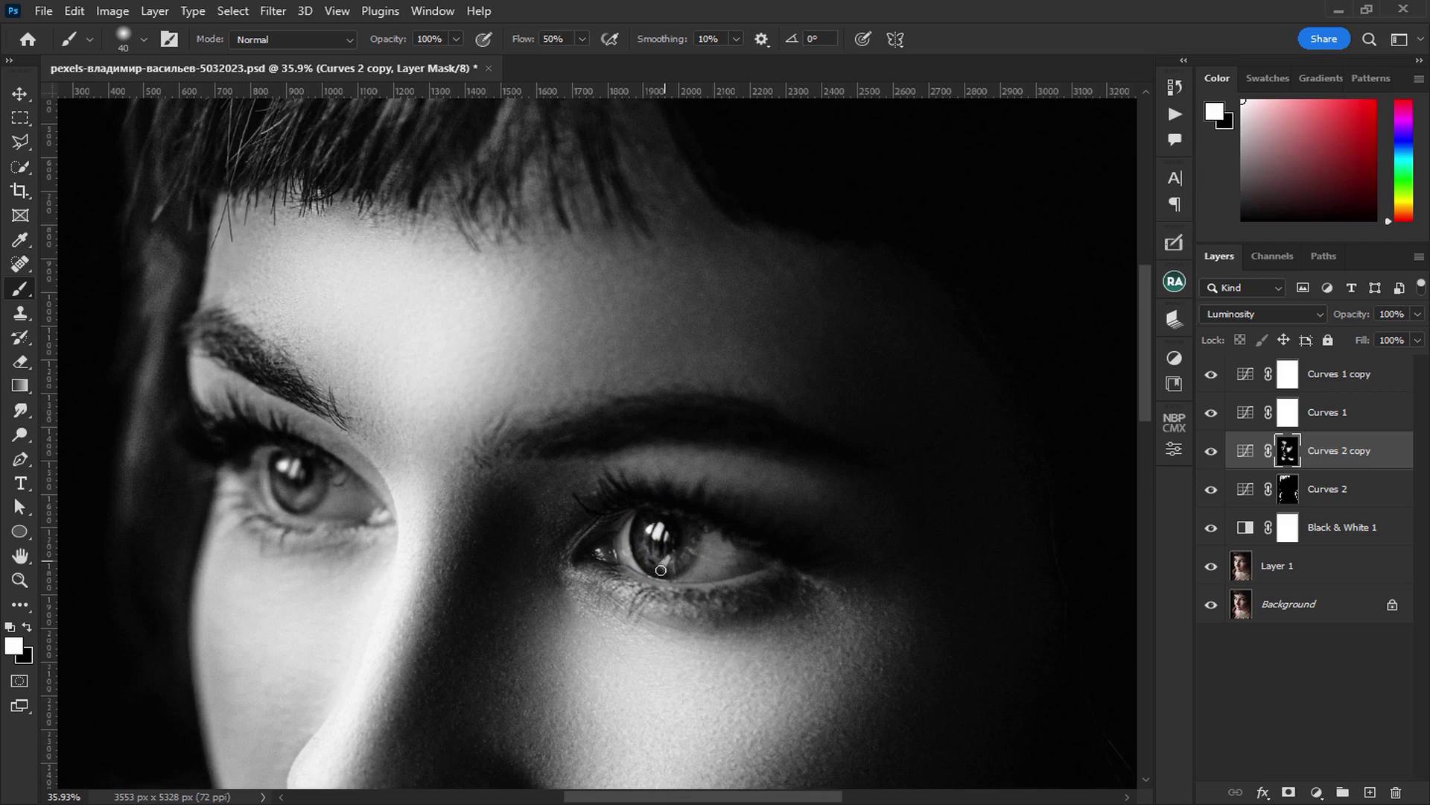
left_click_drag(679, 558, 677, 558)
scroll(638, 549, "up", 2)
scroll(823, 589, "up", 2)
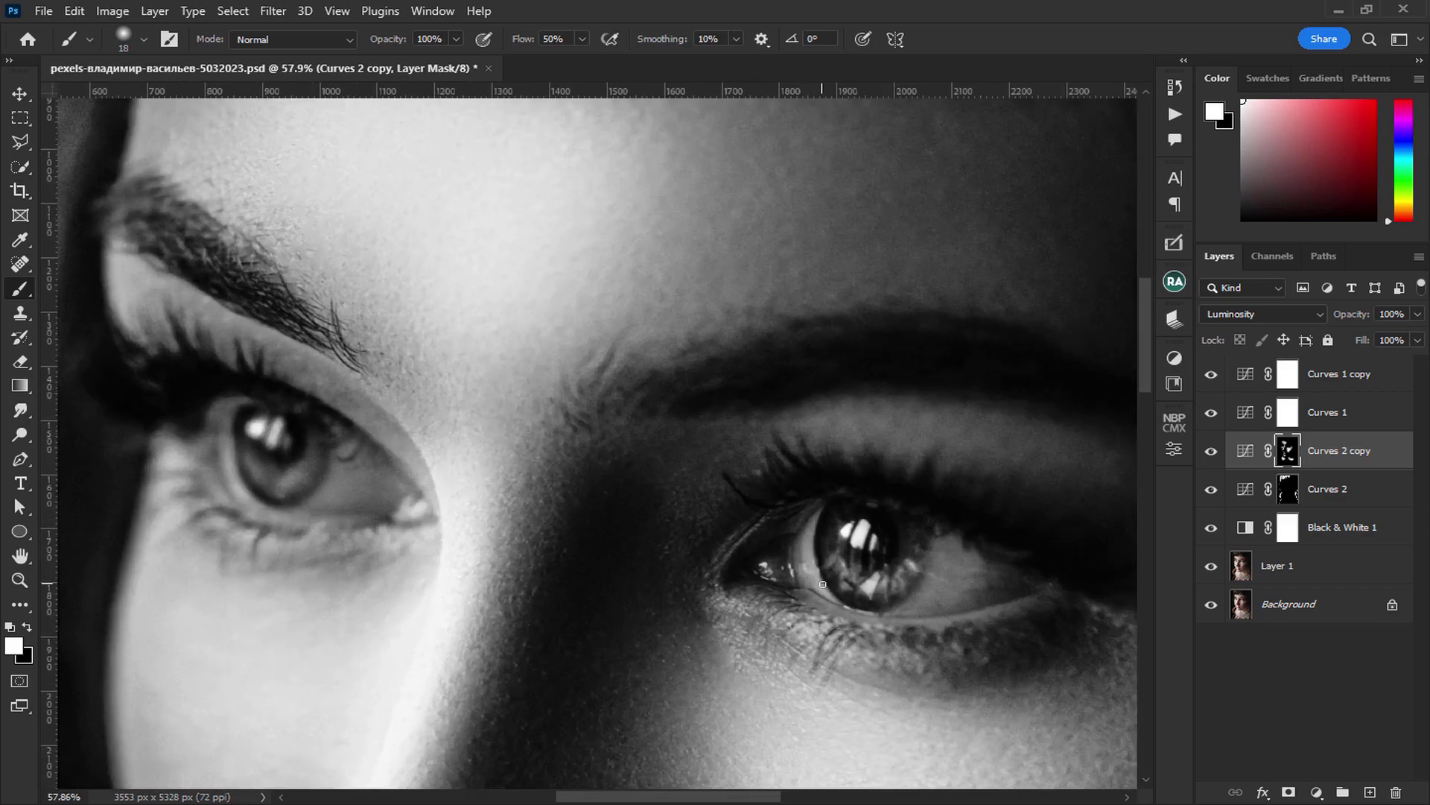
key("x")
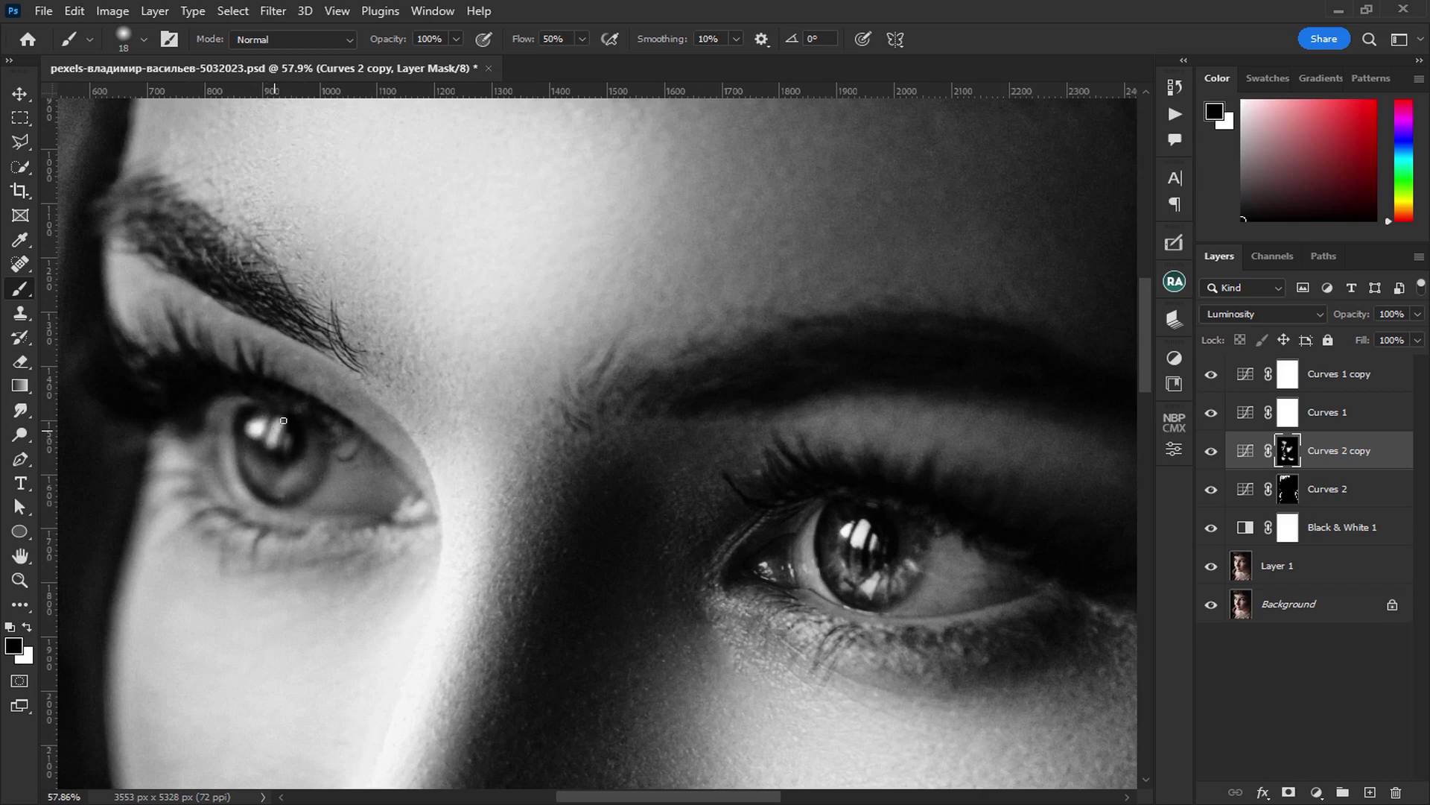
key("x")
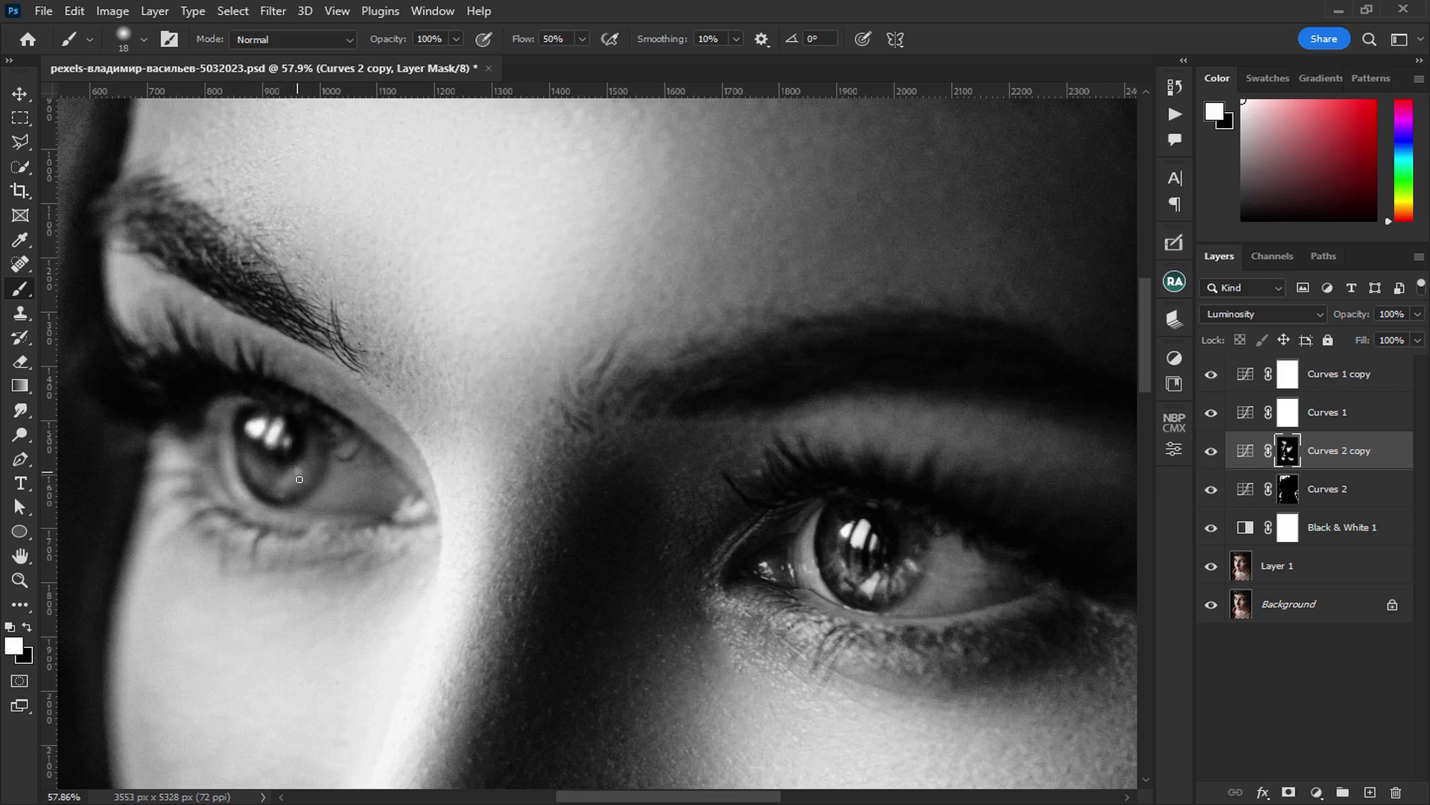
Brighten the irises on the Curves 2 copy mask, then zoom back out
mouse_move(296, 475)
left_mouse_down()
mouse_move(263, 491)
mouse_move(294, 487)
left_mouse_up()
left_click_drag(711, 572, 619, 585)
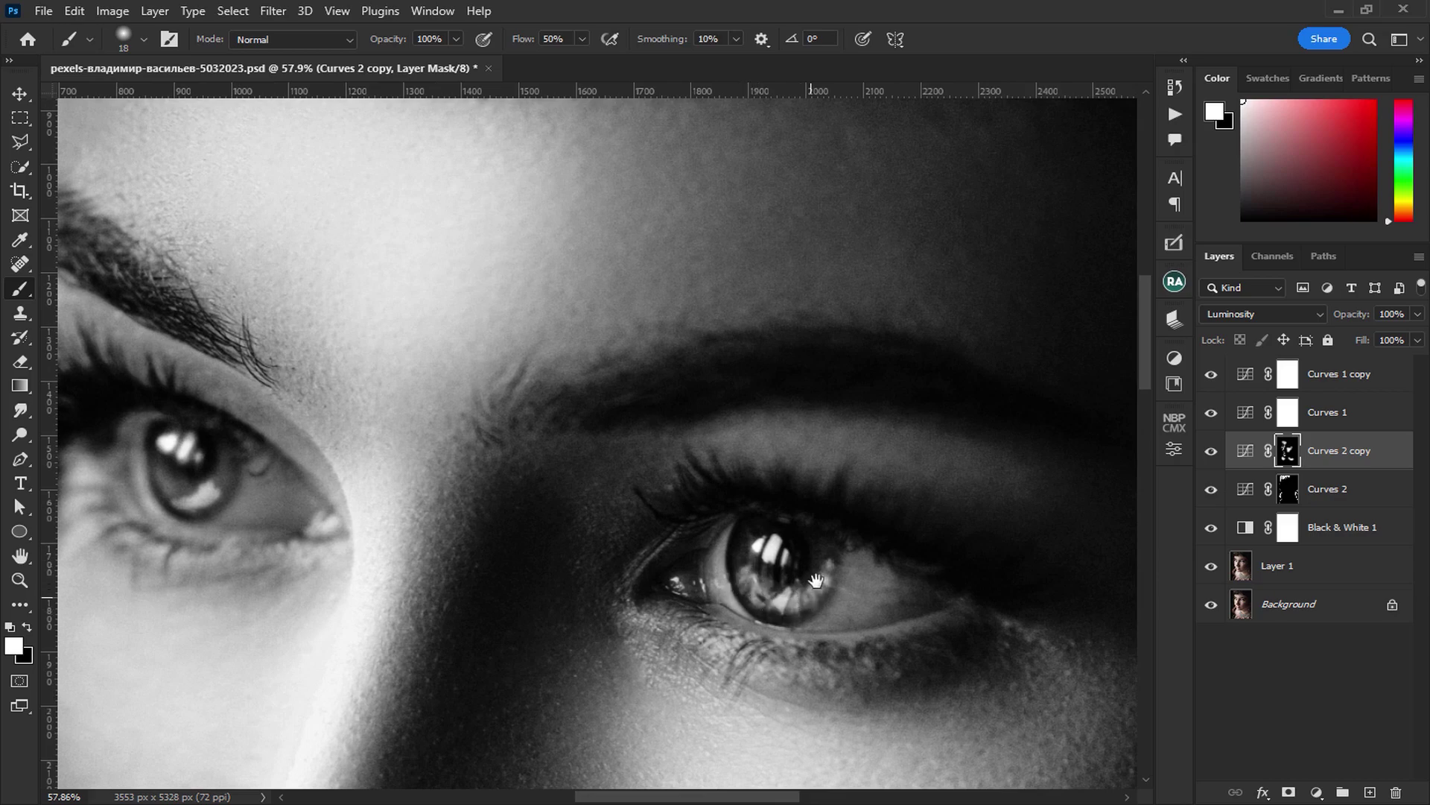
scroll(763, 645, "down", 2)
scroll(753, 626, "down", 2)
scroll(738, 566, "down", 1)
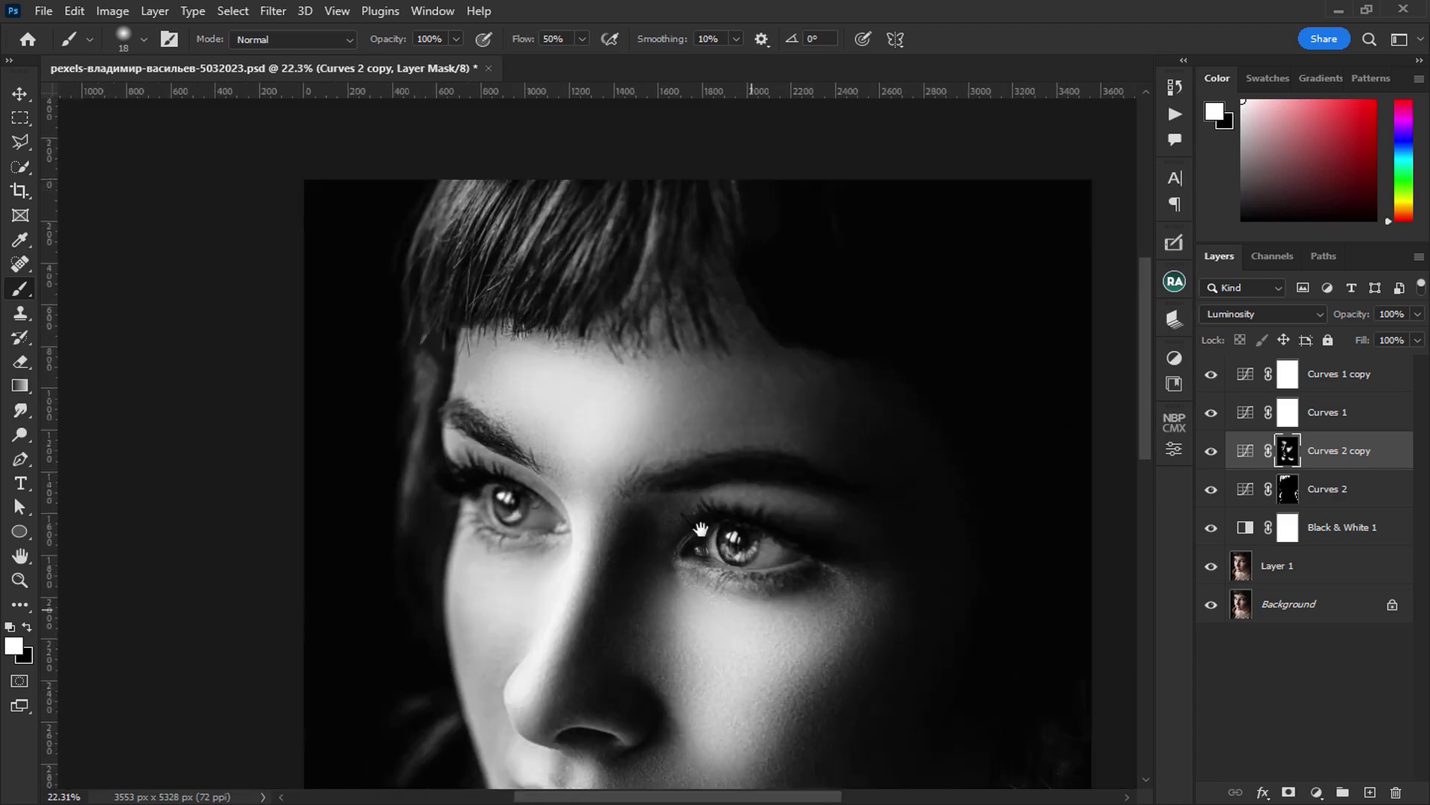
scroll(674, 510, "down", 2)
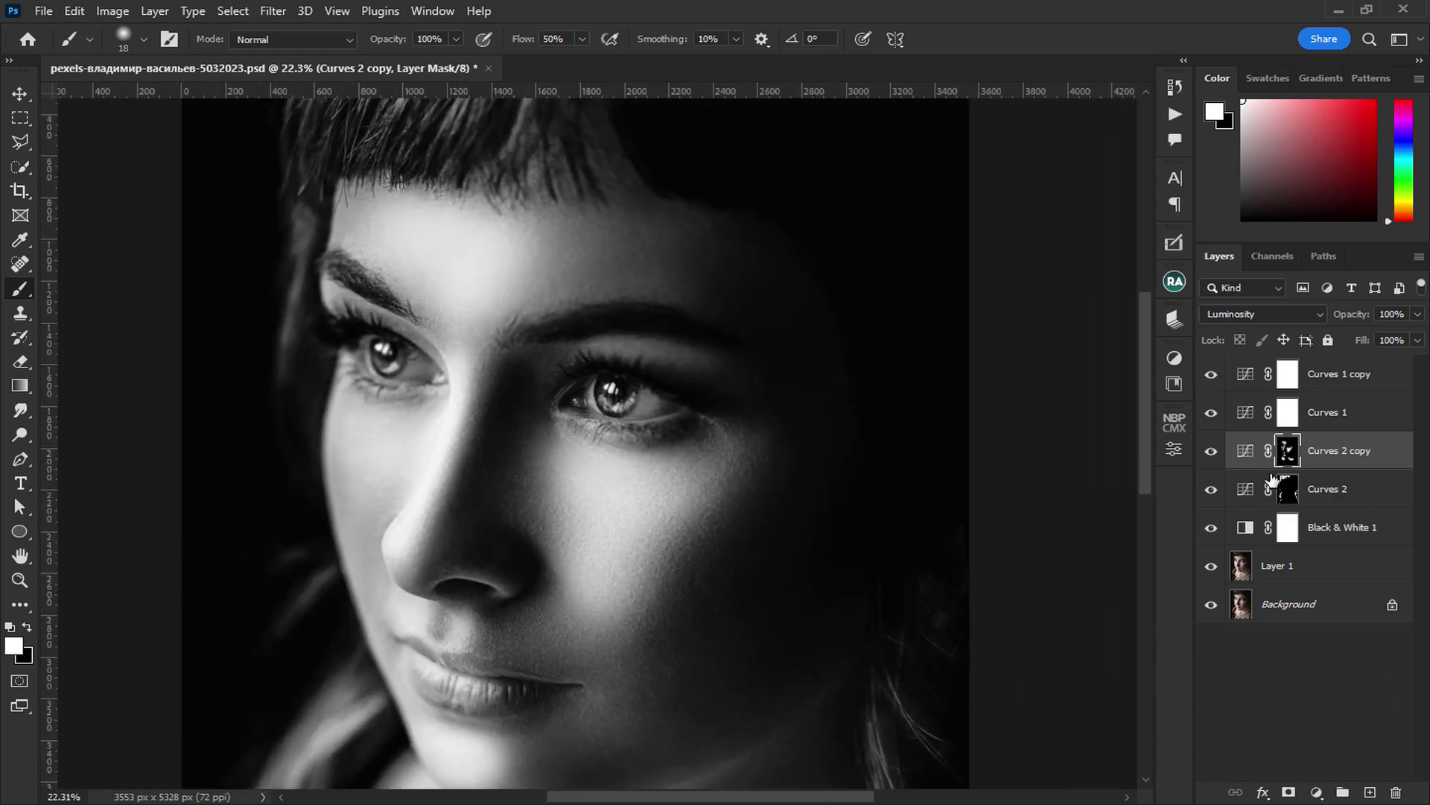
left_click(1245, 451)
Split Curves 2 copy's Underlying Layer Blend If sliders to 98/208 and 167/255
left_click_drag(848, 796, 862, 800)
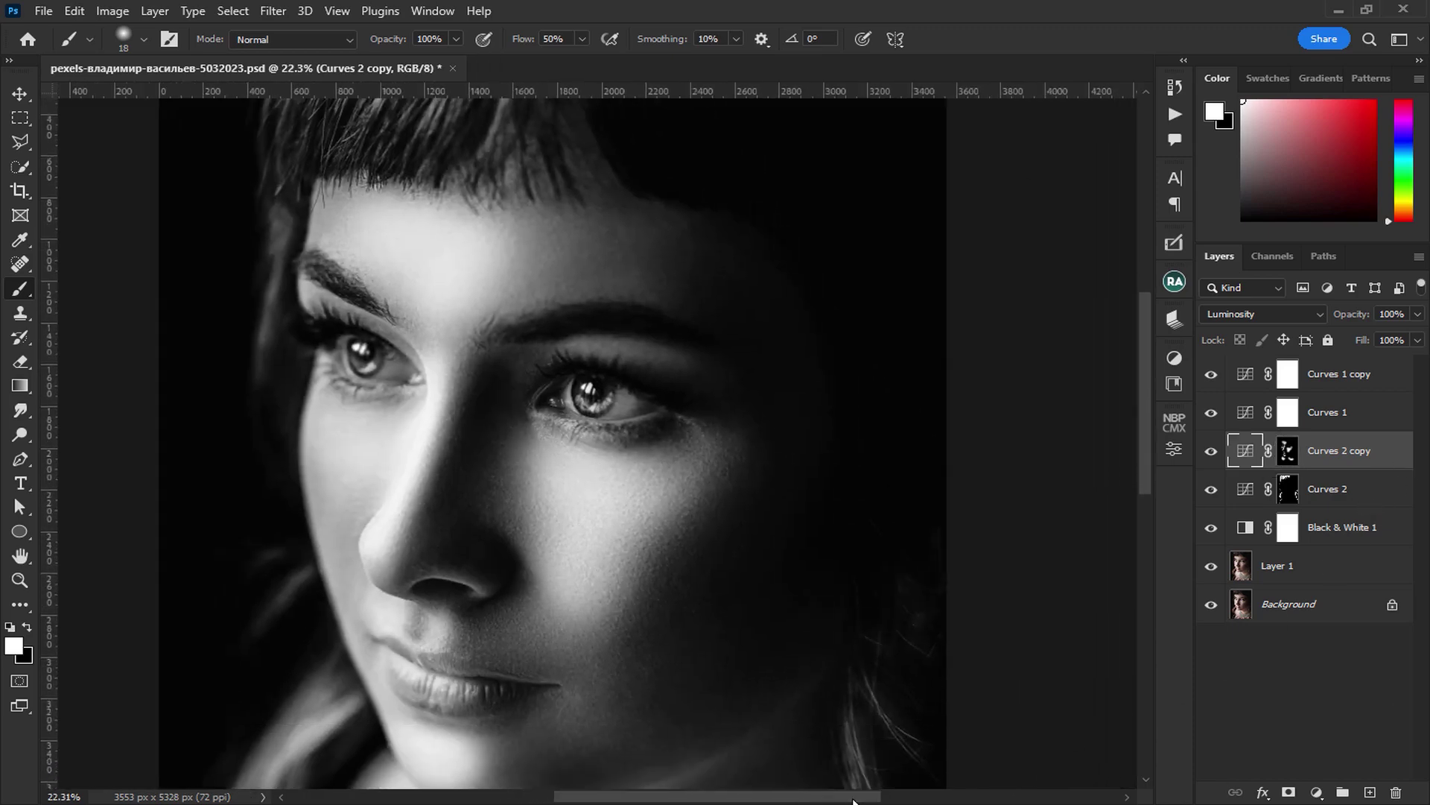
scroll(789, 654, "down", 1)
scroll(785, 655, "down", 1)
scroll(738, 607, "down", 1)
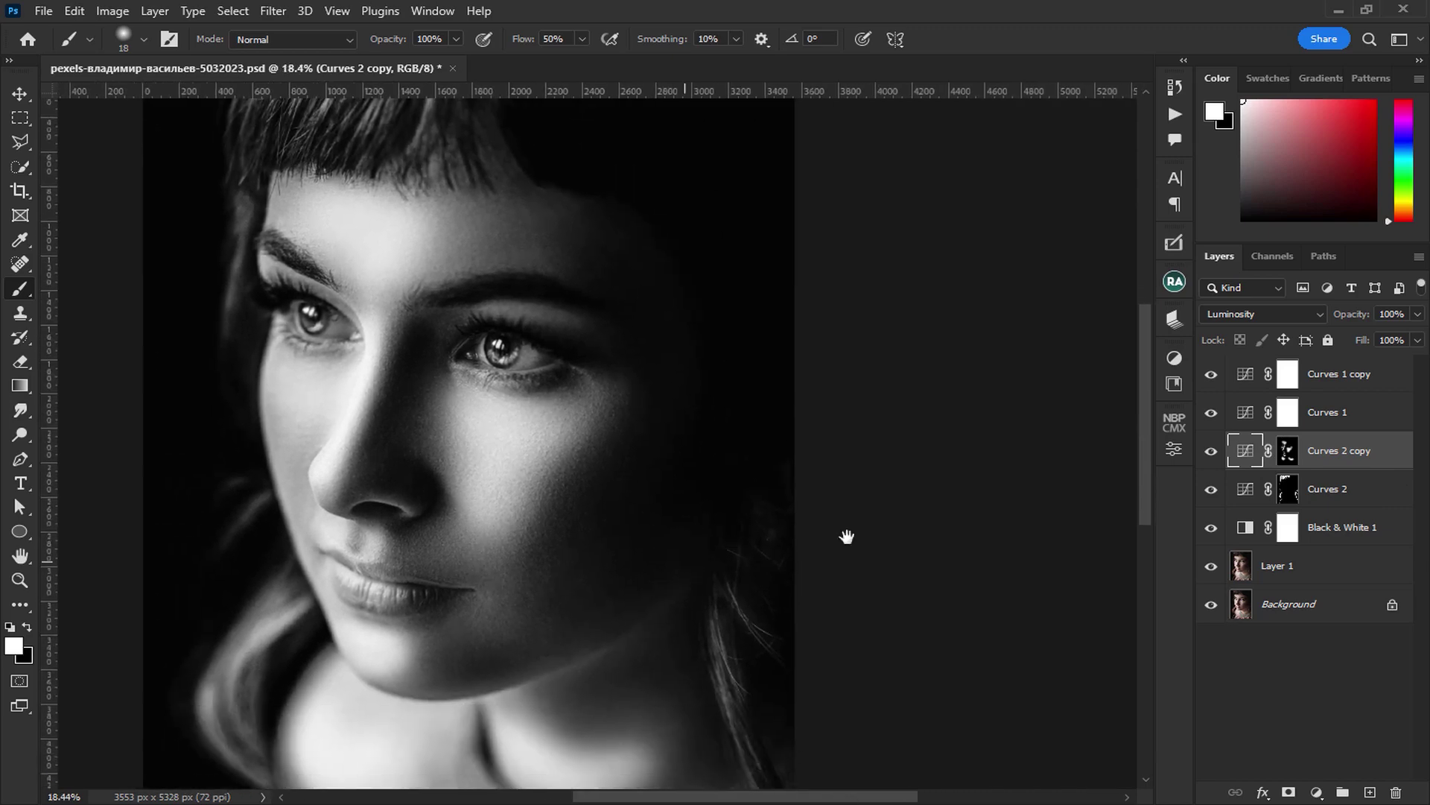
double_click(1400, 454)
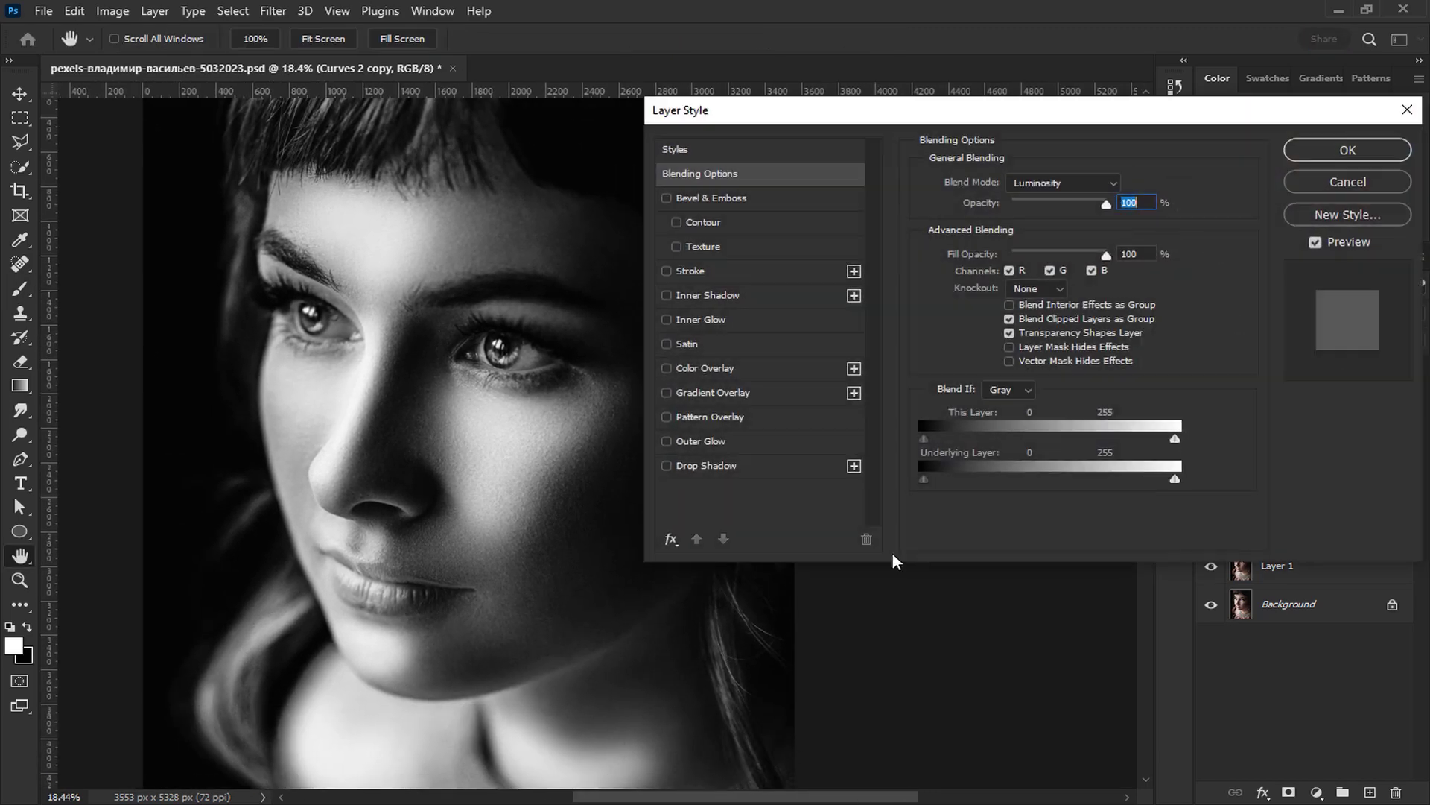
mouse_move(925, 479)
left_mouse_down()
mouse_move(1044, 480)
mouse_move(1022, 487)
left_mouse_up()
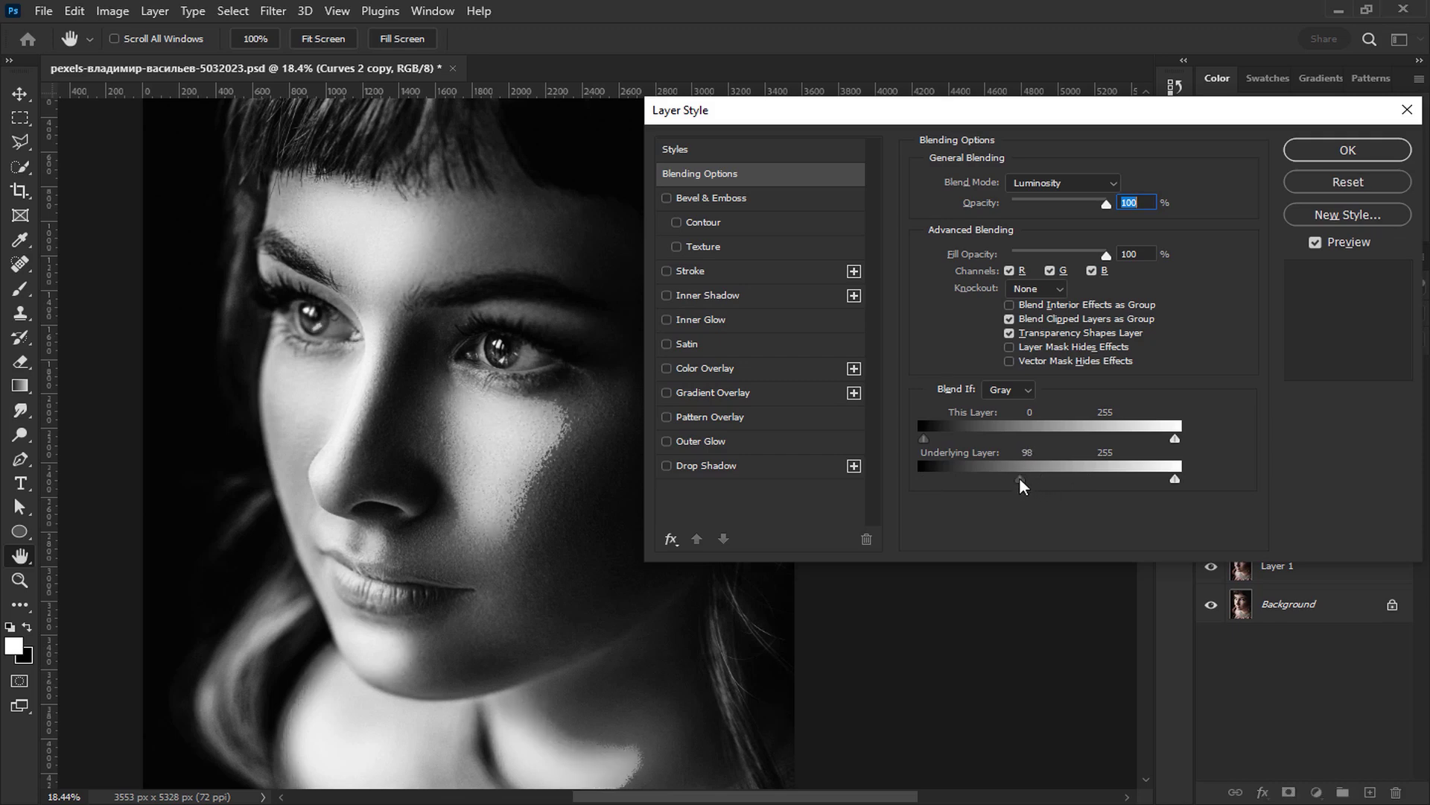
left_click_drag(1019, 479, 1133, 480)
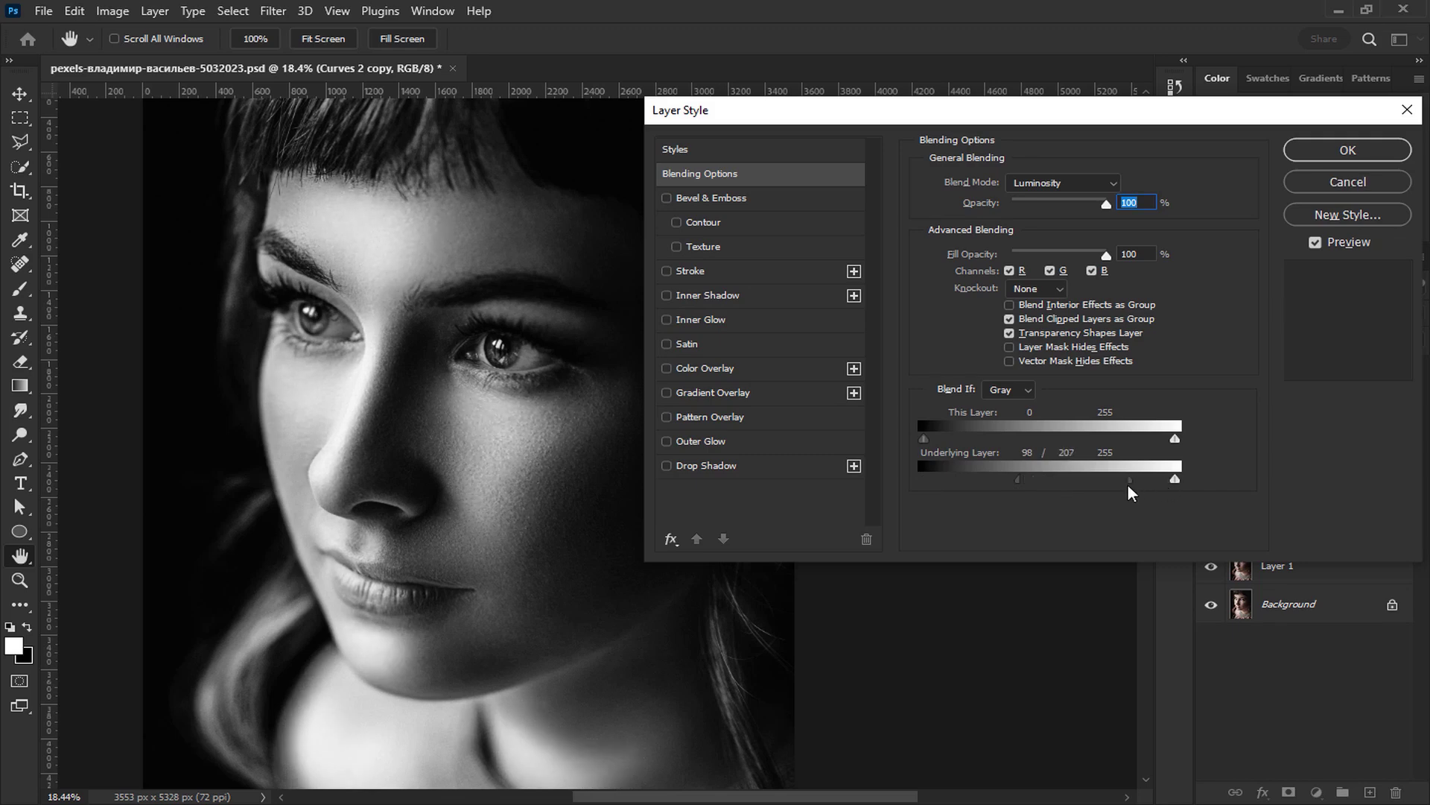
left_click_drag(1131, 480, 1139, 481)
left_click_drag(1175, 480, 1092, 484)
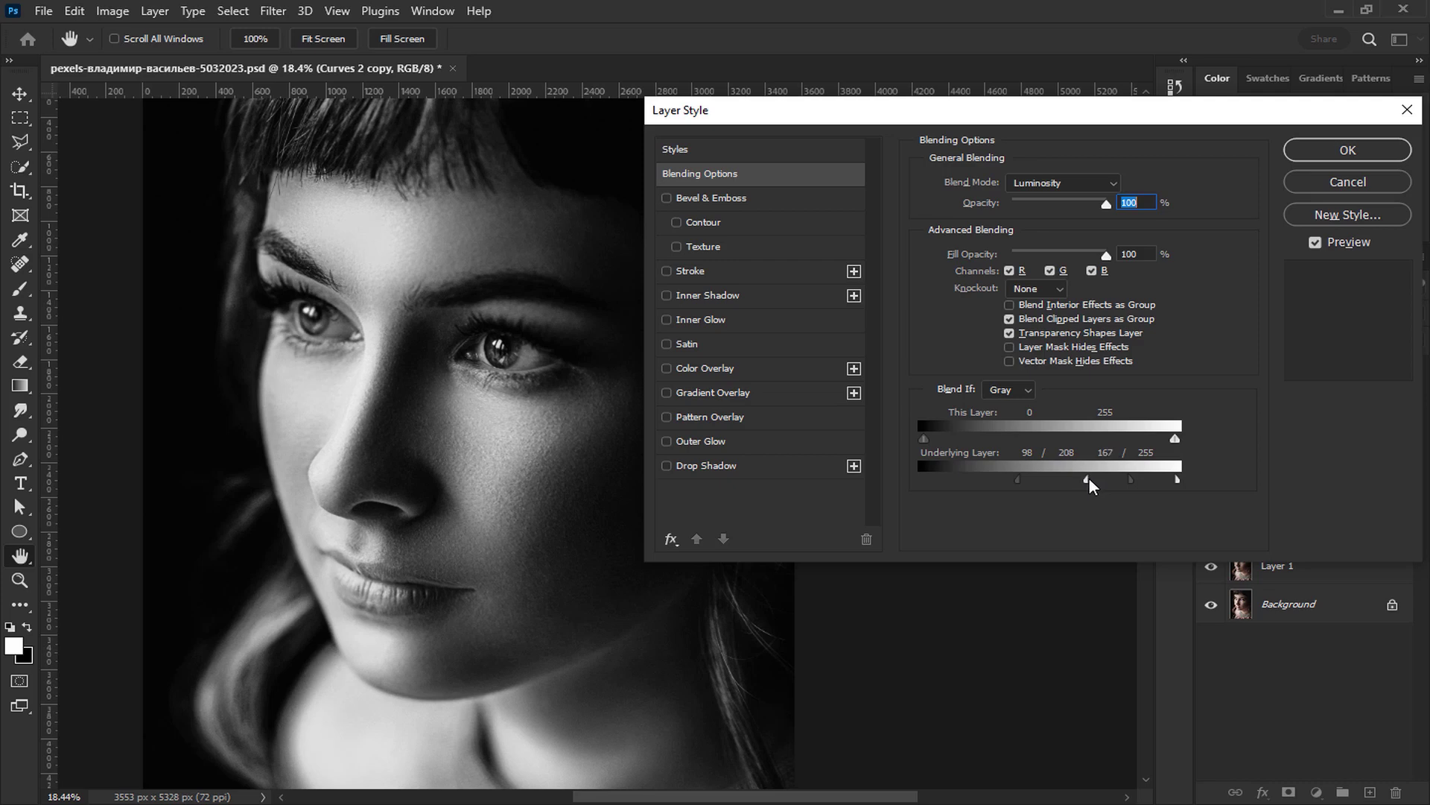
left_click(1348, 150)
left_click(1211, 451)
left_click(1287, 450)
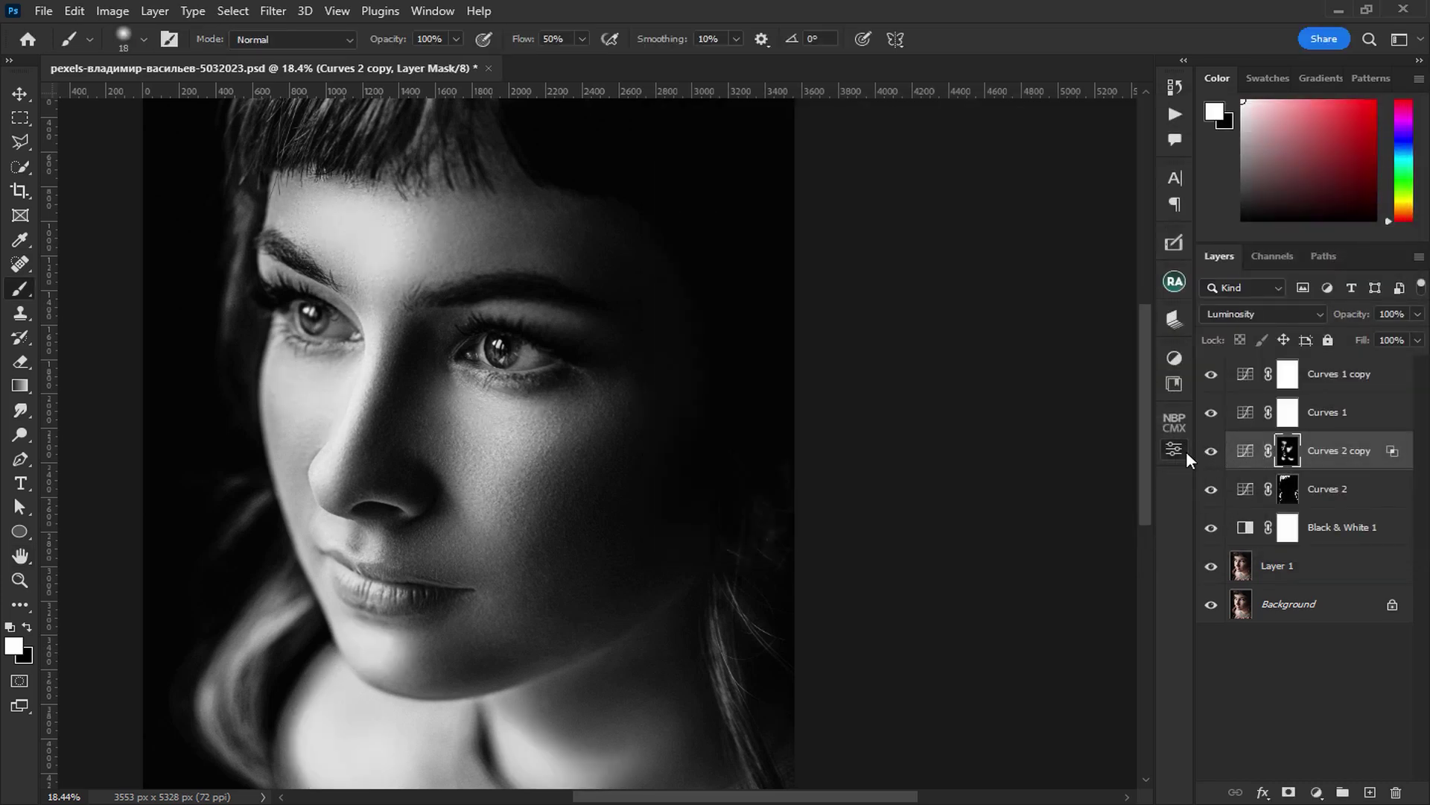
Reduce the Curves 2 copy mask feather to about 9 px
left_click(1175, 449)
left_click_drag(1040, 539, 988, 541)
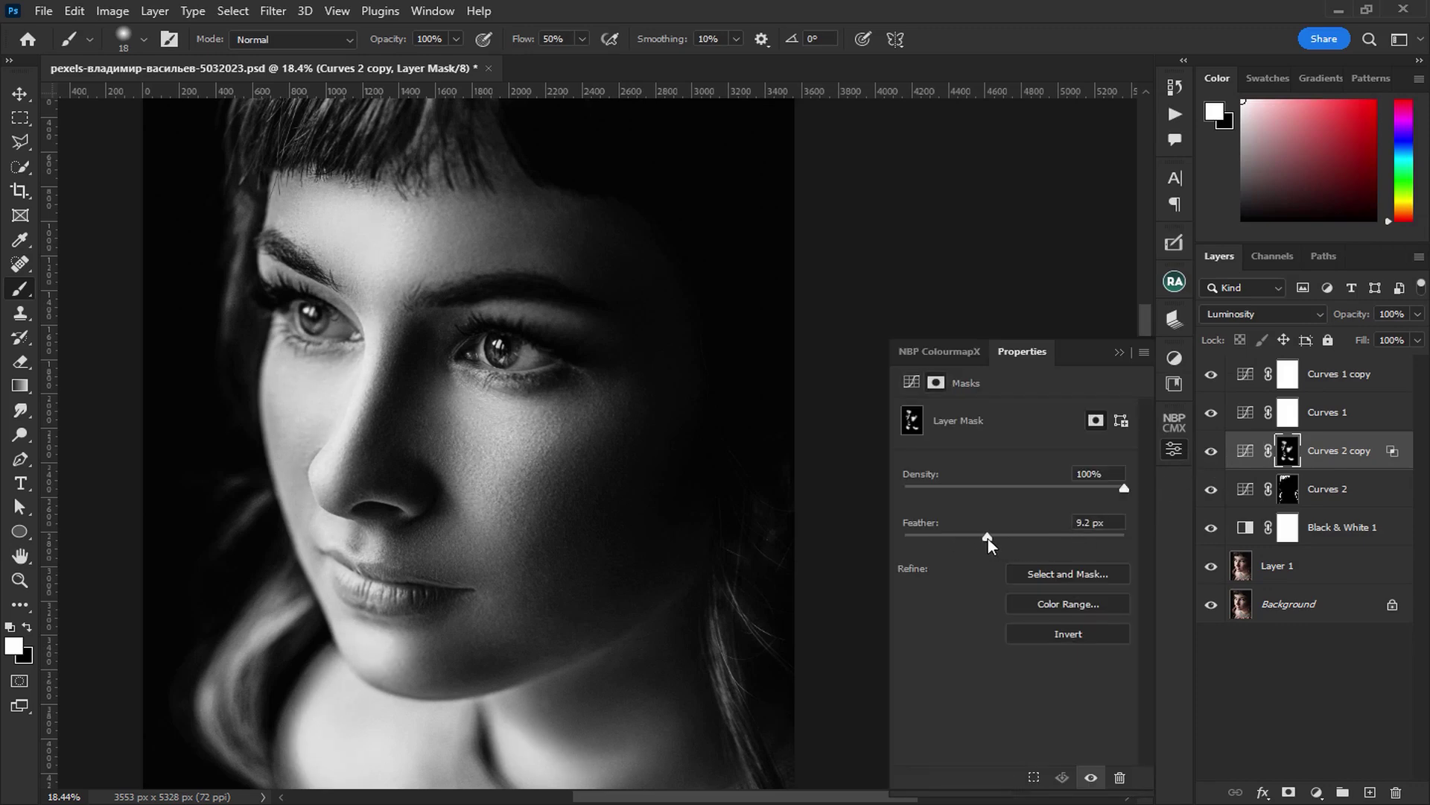
left_click(1119, 352)
Split Curves 2's Underlying Layer black Blend If slider to 0/32, then compare the effect
left_click(1388, 500)
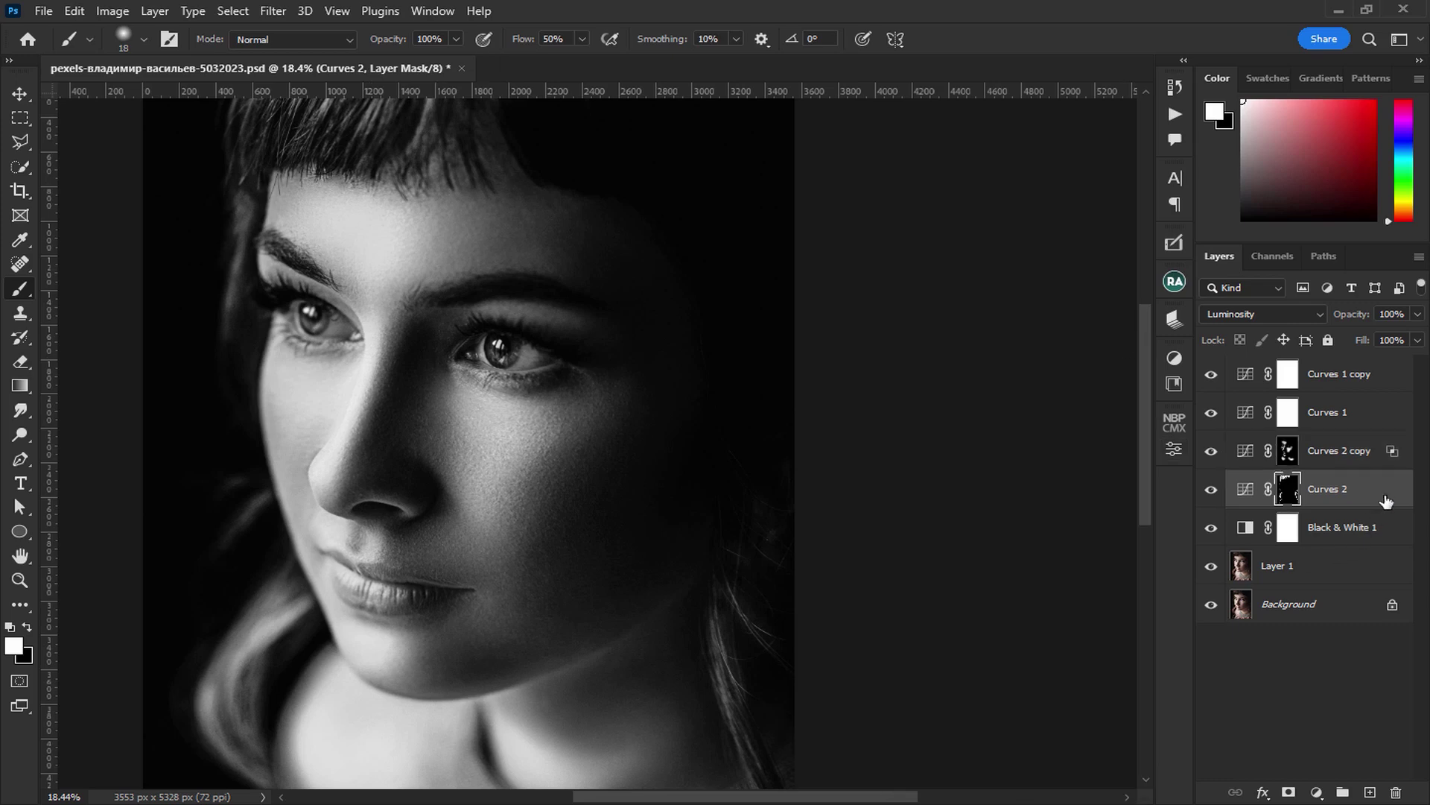
double_click(1393, 493)
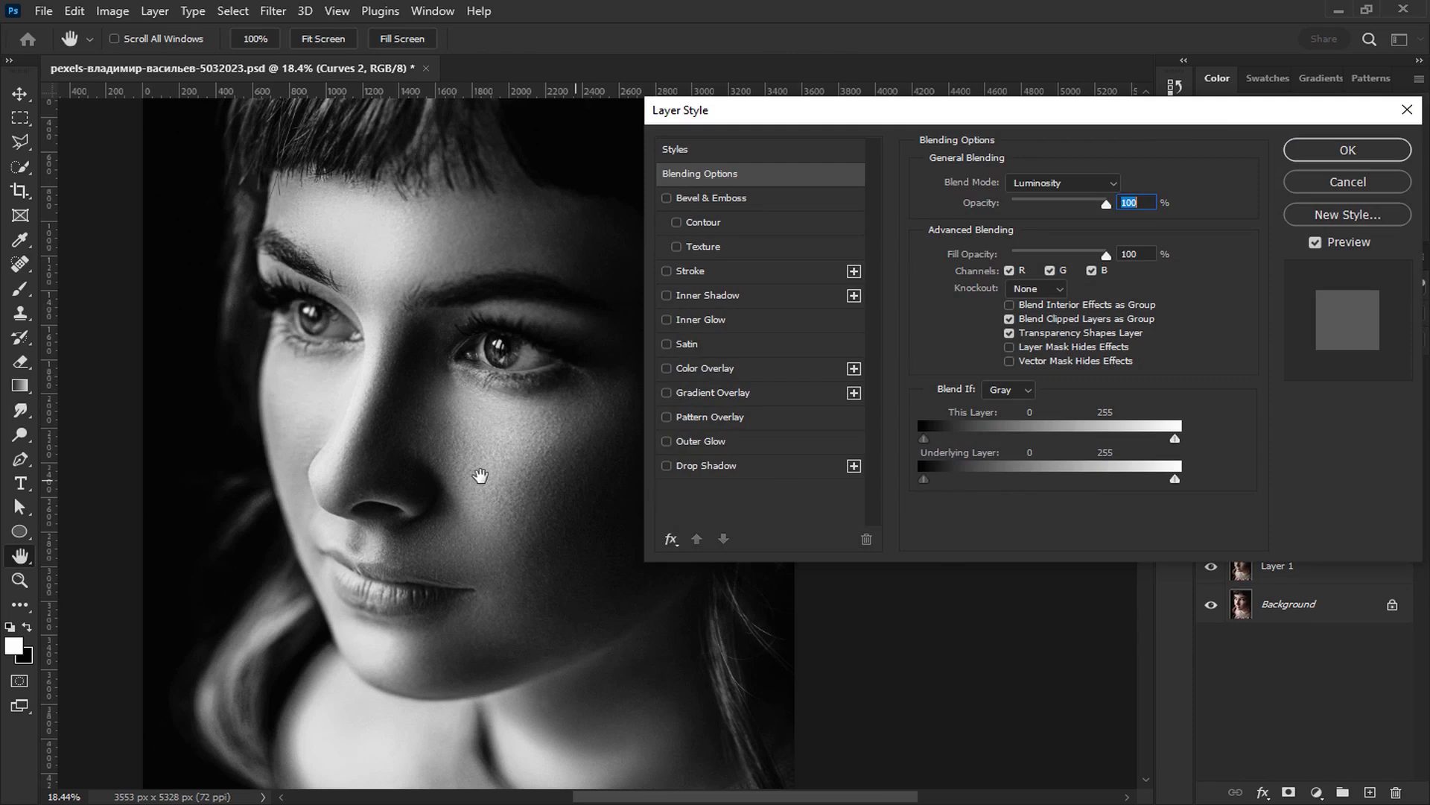
key("ctrl+minus")
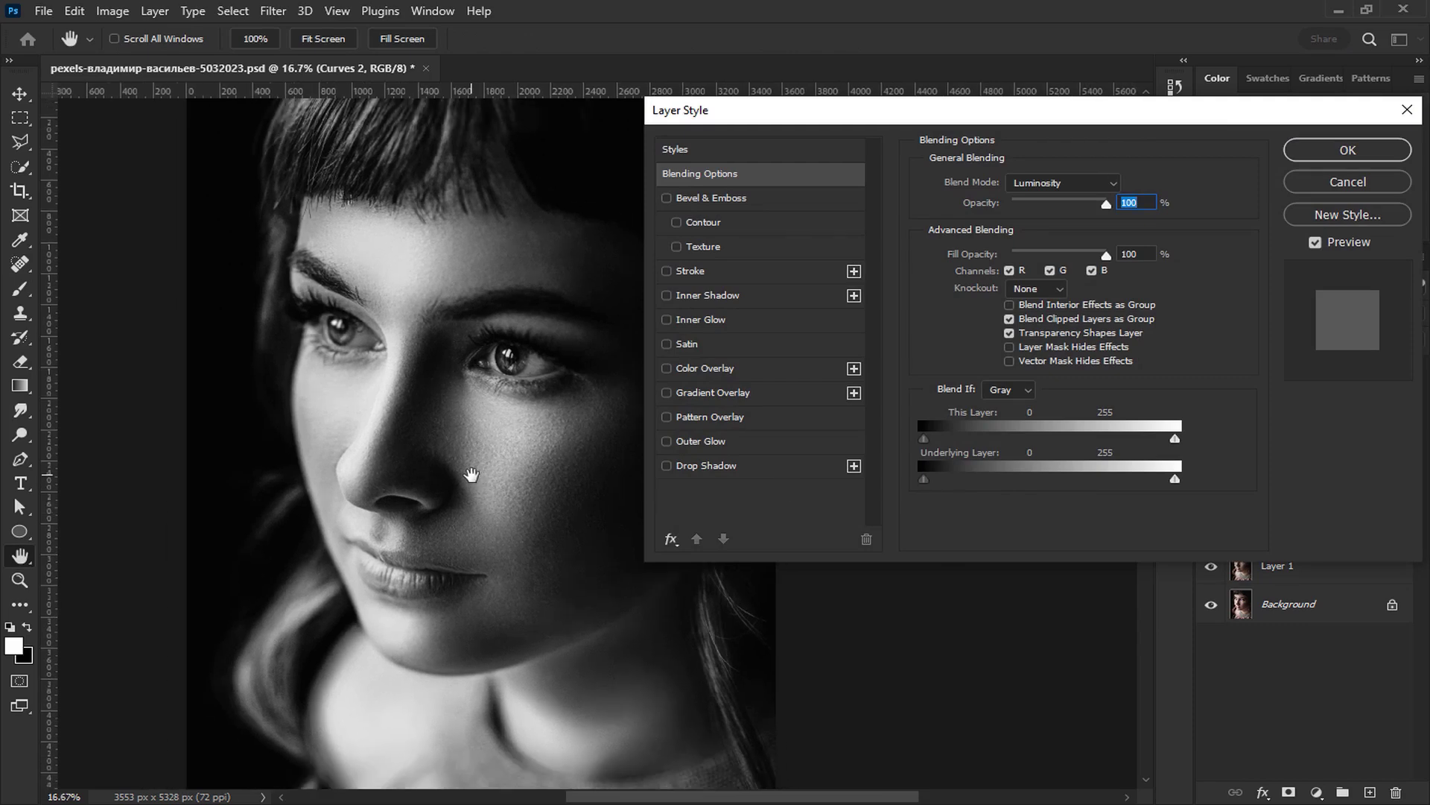
left_click_drag(471, 474, 376, 486)
mouse_move(924, 479)
left_mouse_down()
mouse_move(1031, 480)
mouse_move(921, 479)
left_mouse_up()
mouse_move(1021, 480)
left_mouse_down()
mouse_move(946, 480)
mouse_move(958, 489)
left_mouse_up()
left_click(1310, 152)
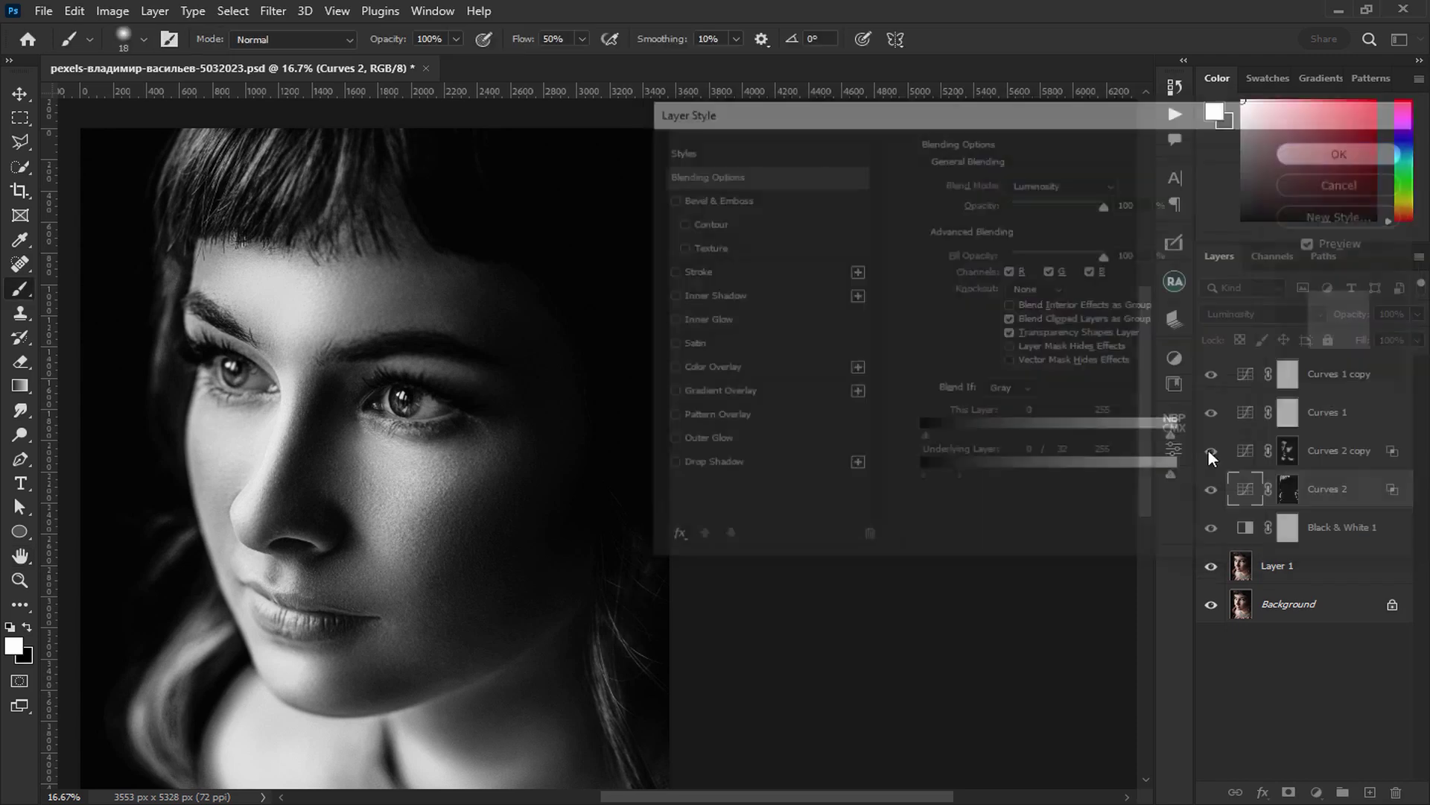
left_click(1210, 490)
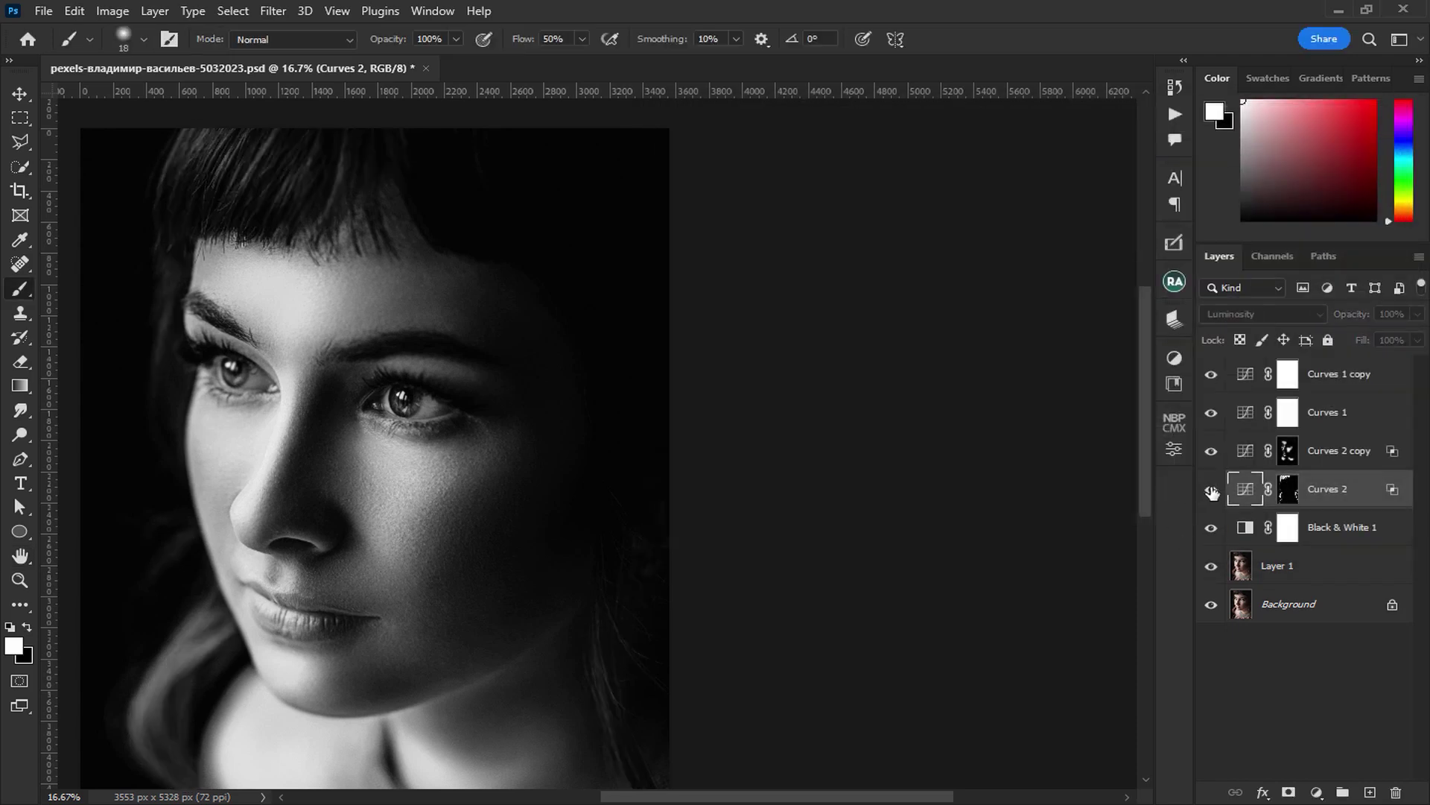
Lower the Curves 2 copy layer opacity to 36%
left_click(1358, 462)
left_click(1417, 314)
mouse_move(1414, 338)
left_mouse_down()
mouse_move(1334, 337)
mouse_move(1359, 339)
left_mouse_up()
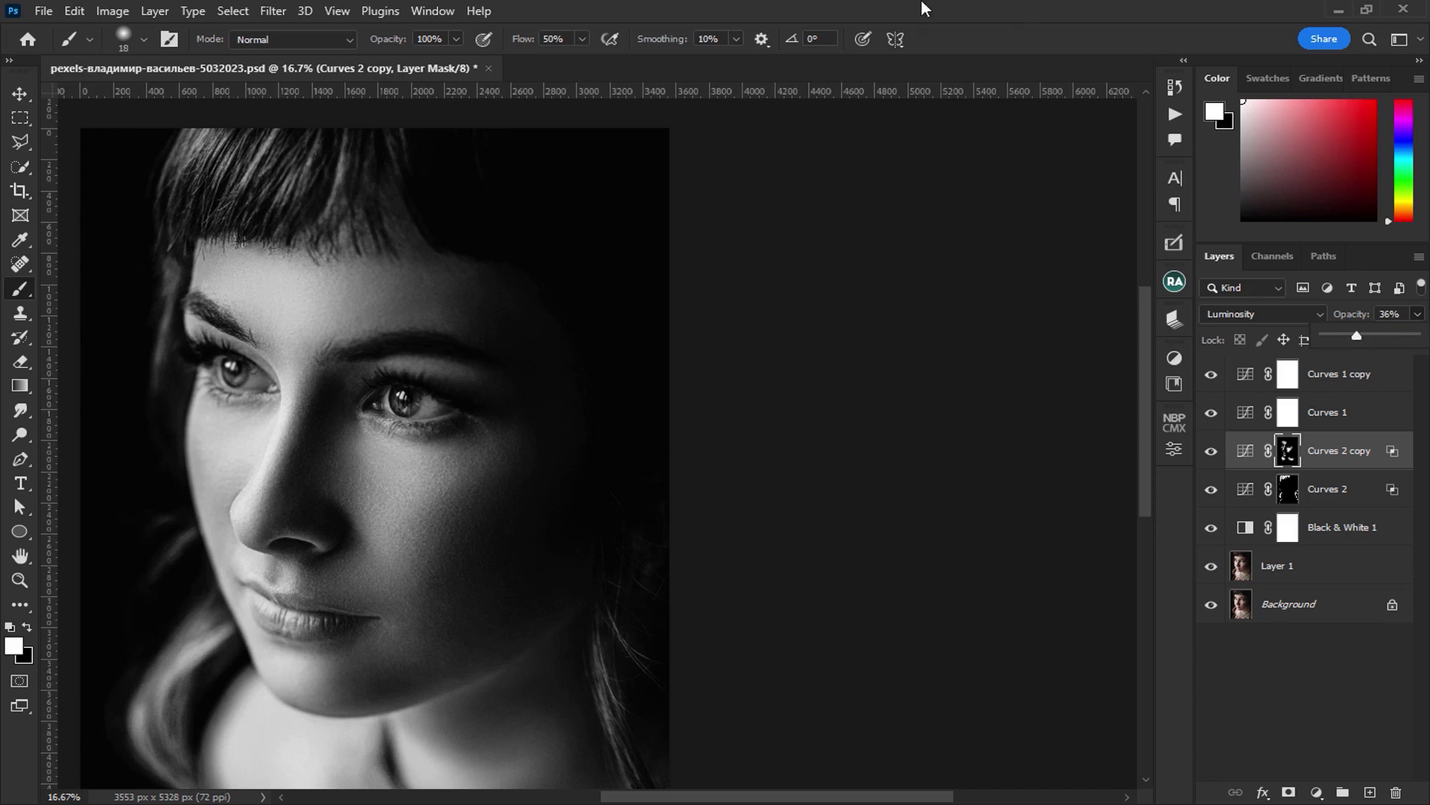
Group the edit layers into Group 1 and stamp all visible layers into a merged Layer 2
scroll(639, 596, "down", 1)
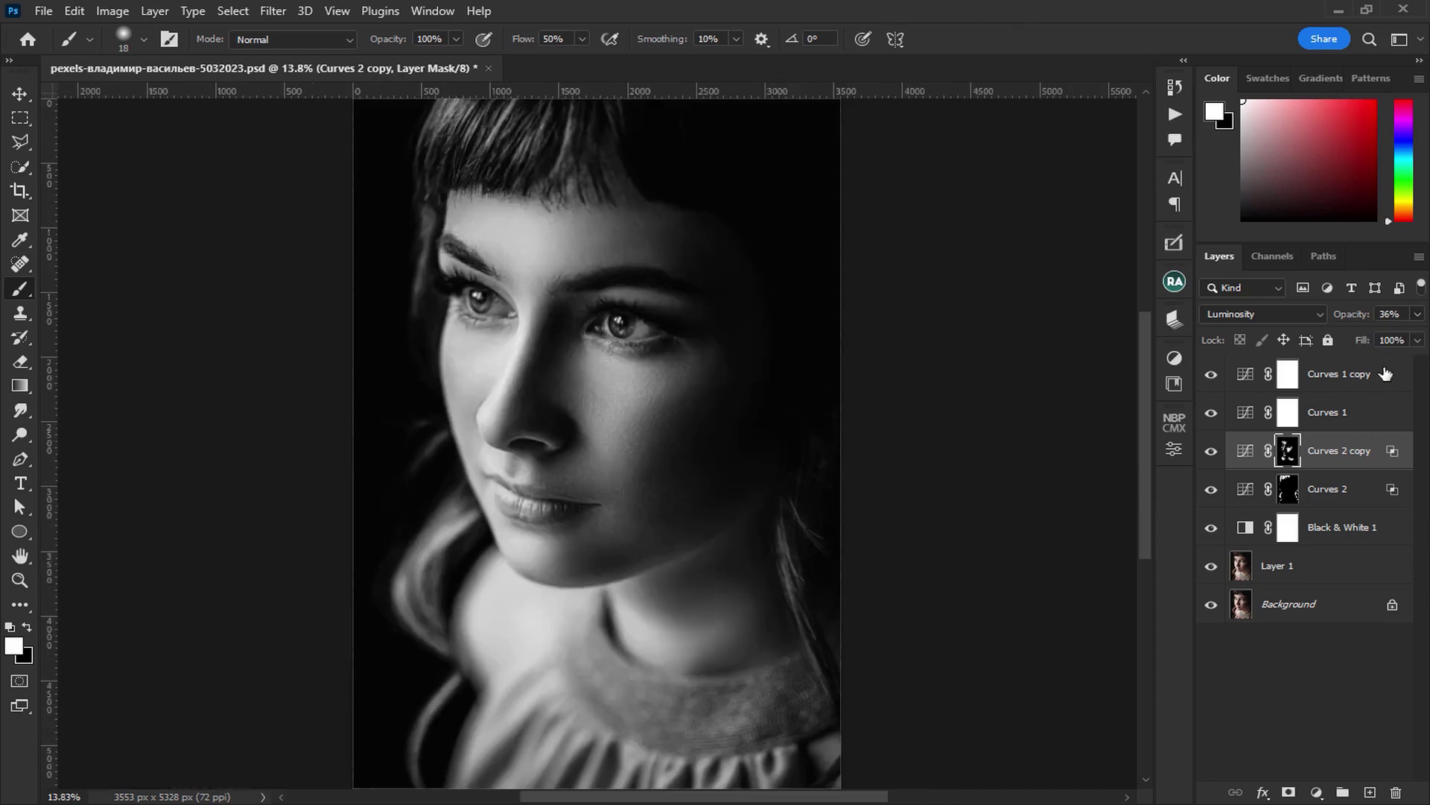
left_click(1385, 374)
left_click(1335, 574, "shift")
left_click(1344, 792)
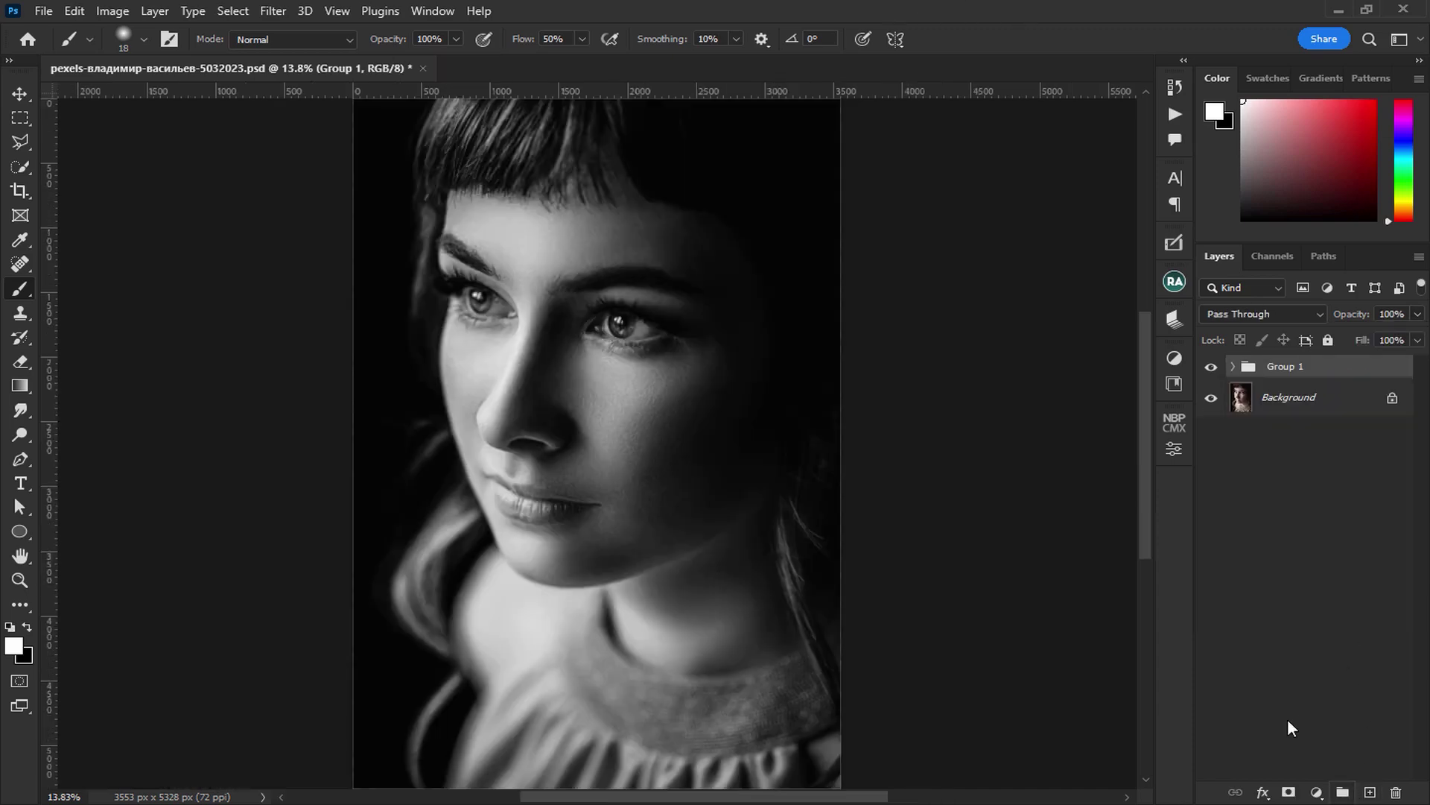
key("ctrl+shift+alt+e")
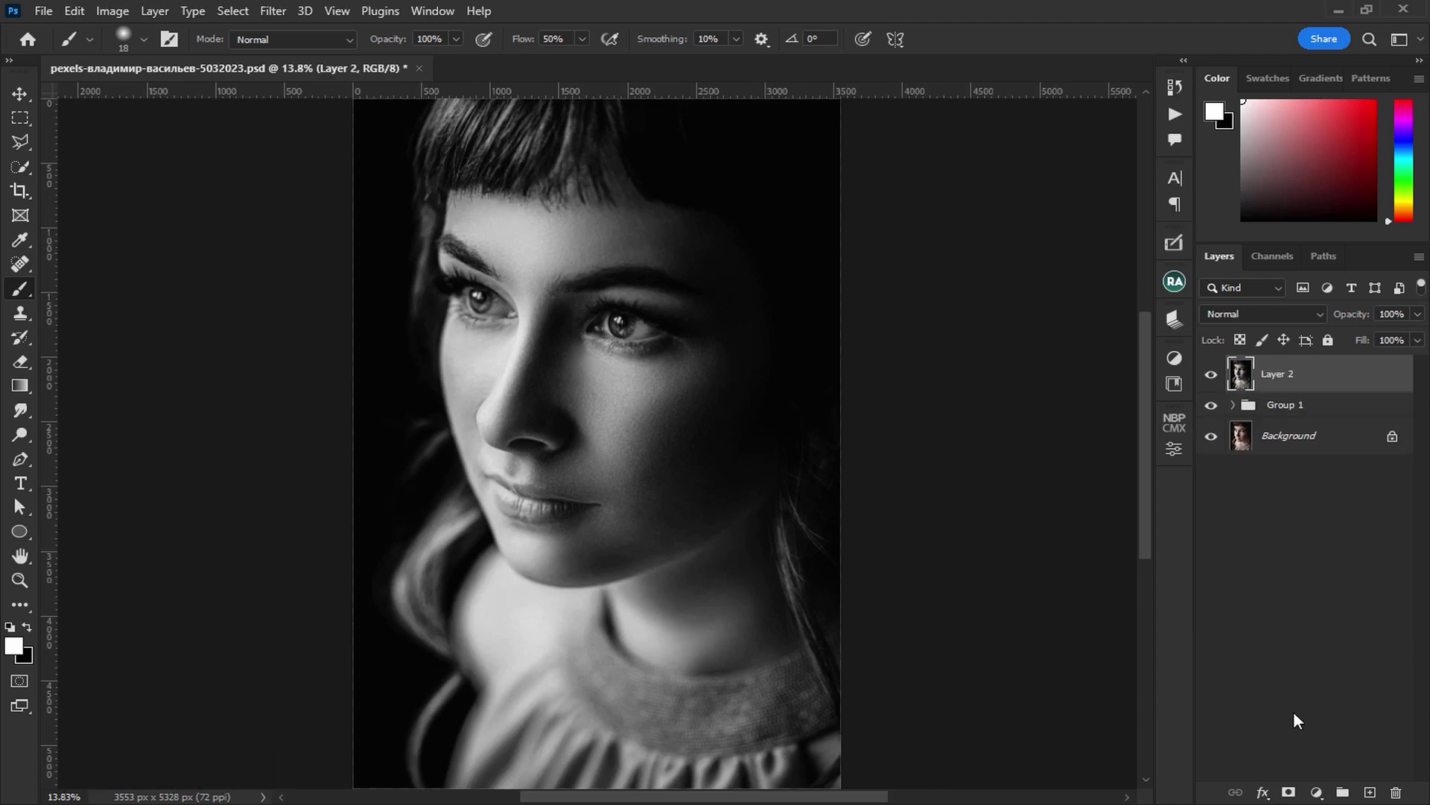
left_click(272, 11)
Apply Camera Raw Filter to Layer 2 with Exposure -0.85, Contrast +20, Highlights +16
left_click(275, 10)
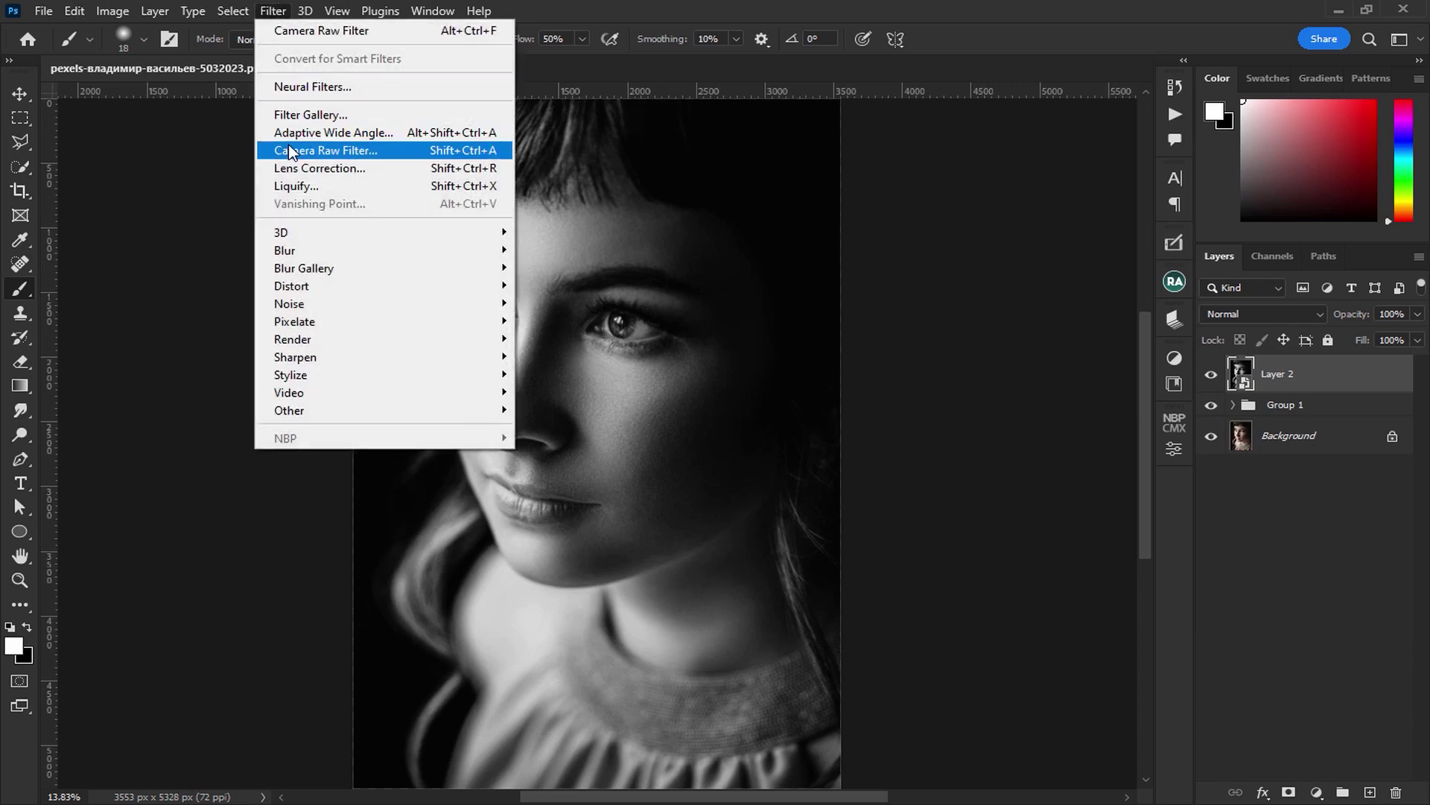
left_click(290, 147)
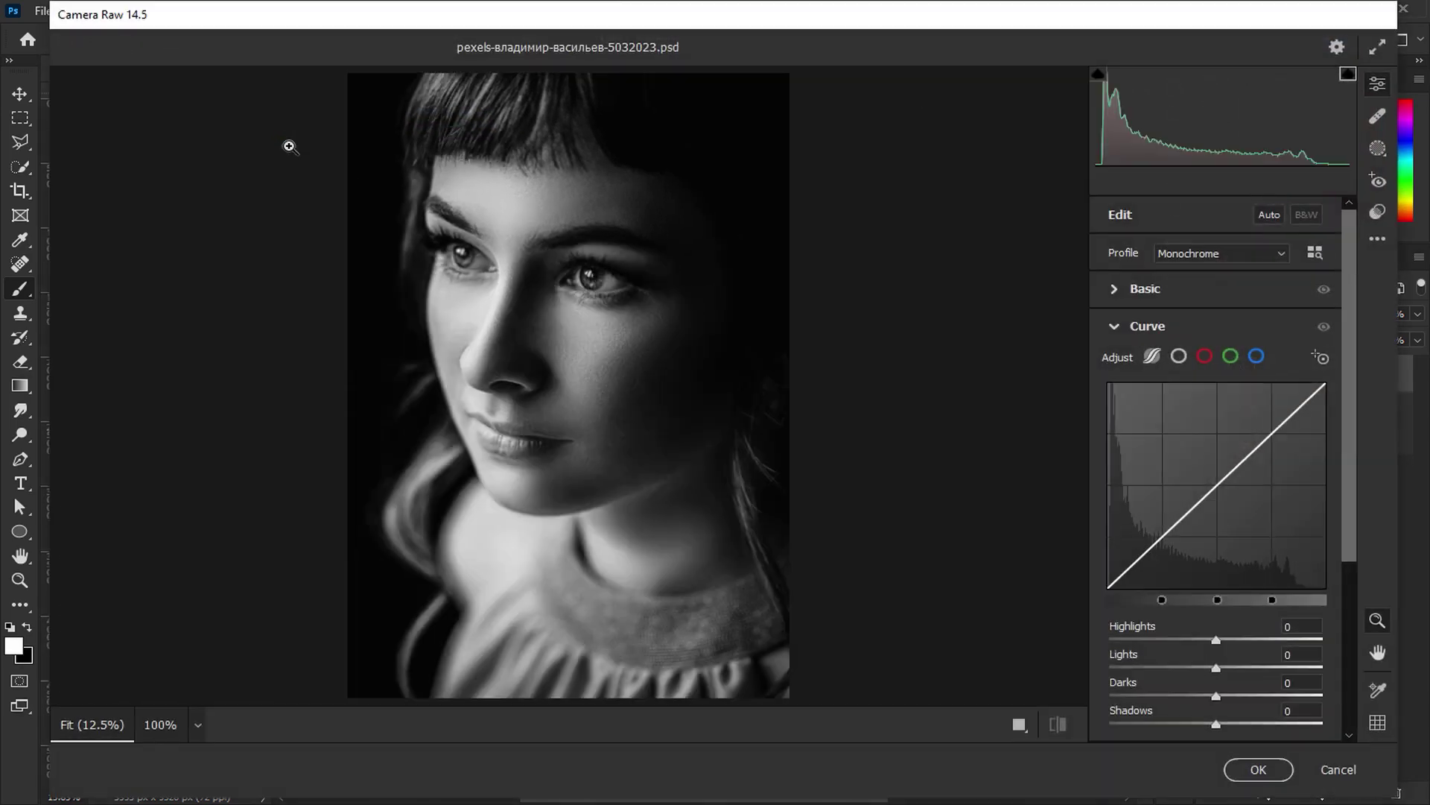
left_click(1168, 296)
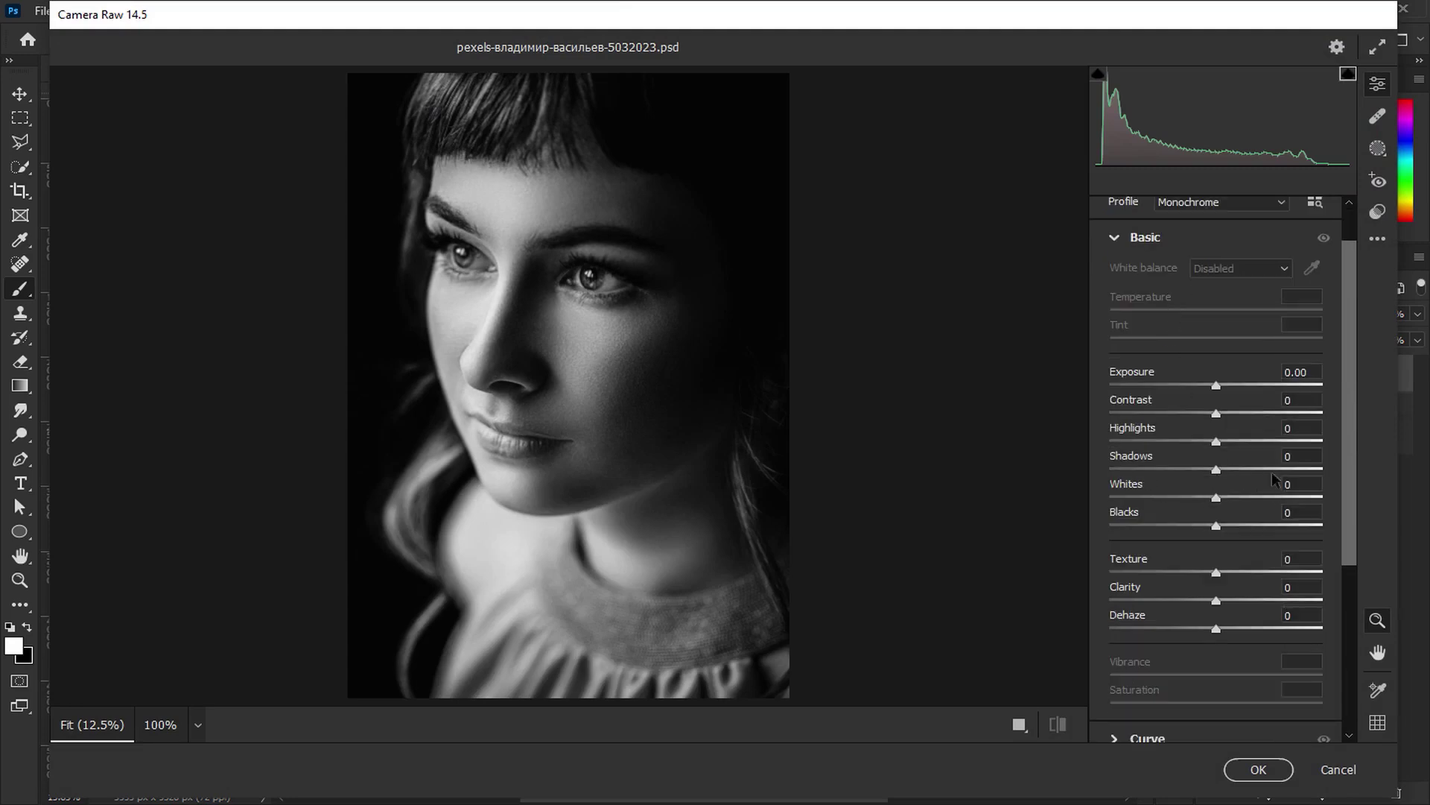
left_click(1303, 373)
type("-")
type("85")
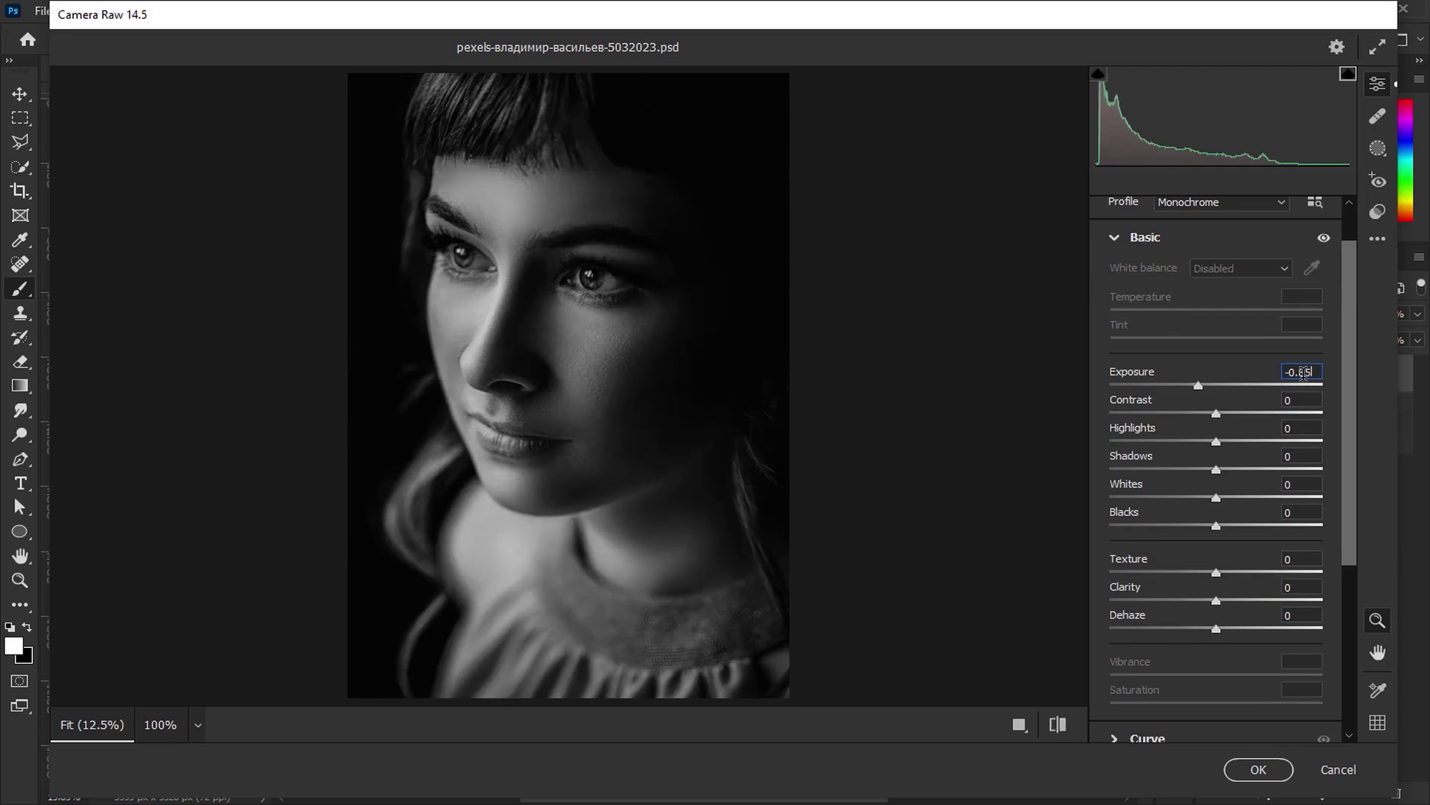
type("20")
key("Tab")
type("6")
key("Tab")
Set Shadows +23, Whites +7, Blacks -4, Texture +5, Clarity +6 and Dehaze -7
type("23")
key("Tab")
type("7")
key("Tab")
type("4")
key("Tab")
type("6")
key("Tab")
type("-7")
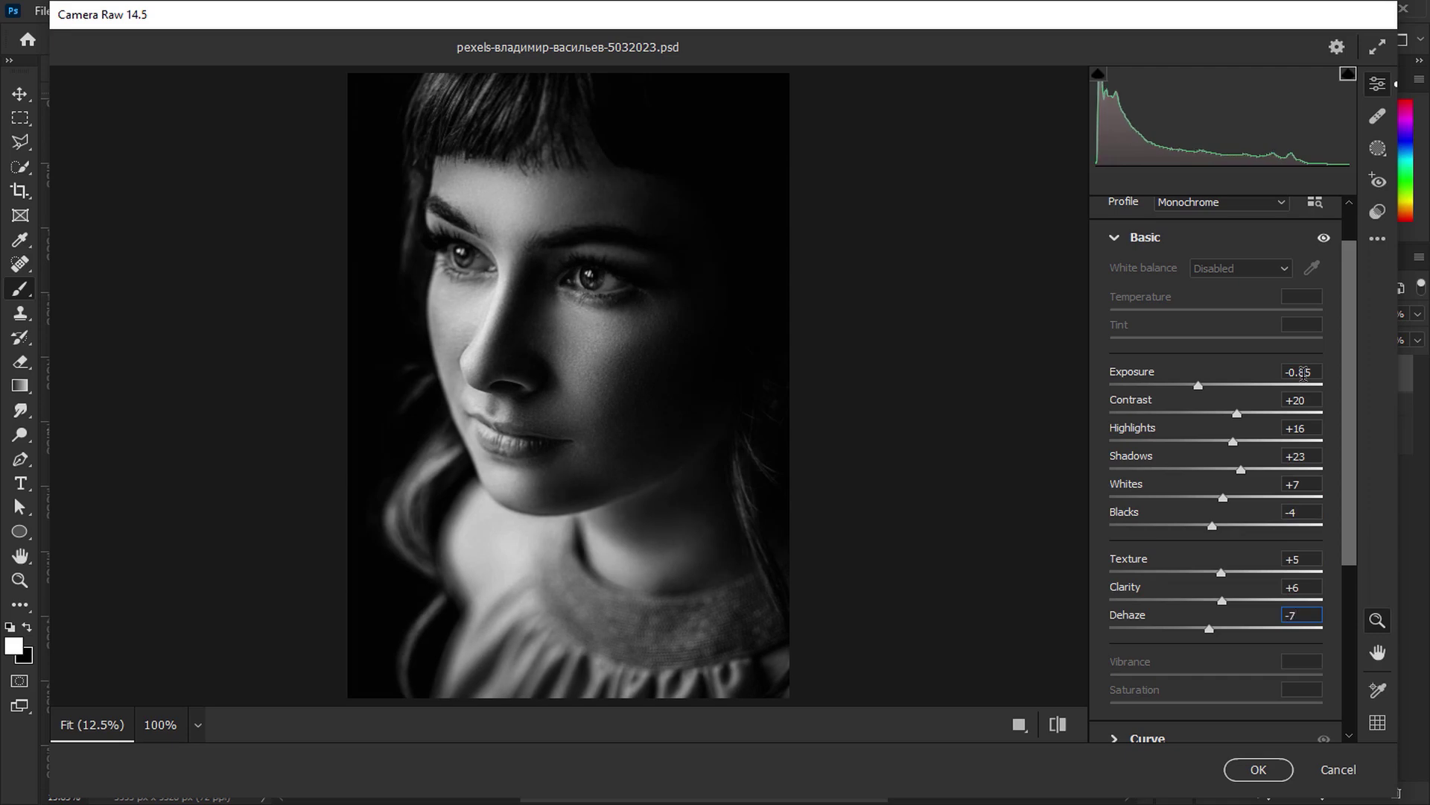
left_click(1159, 235)
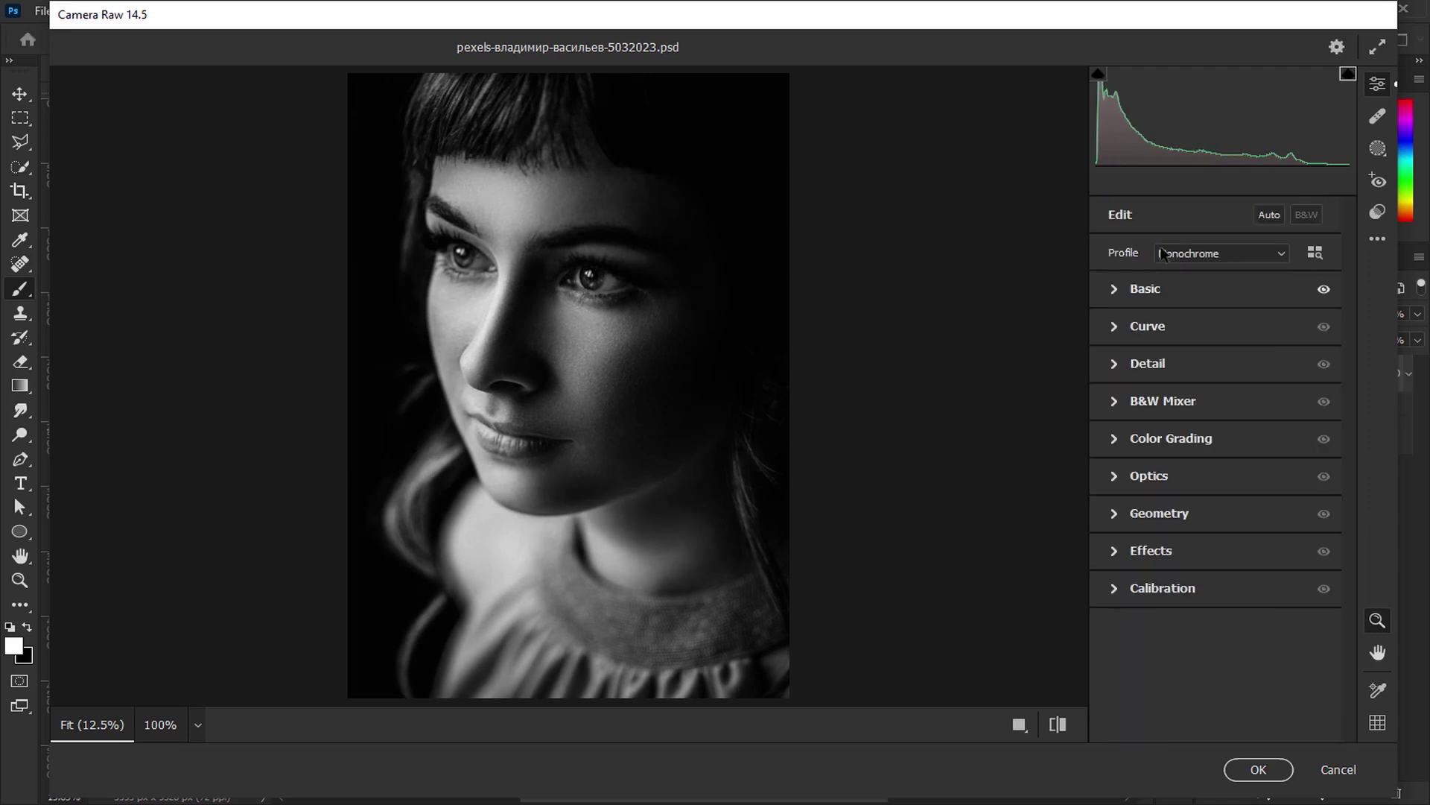
In Camera Raw Effects, set Vignetting to -10 and Grain to 10
left_click(1180, 546)
left_click(1270, 521)
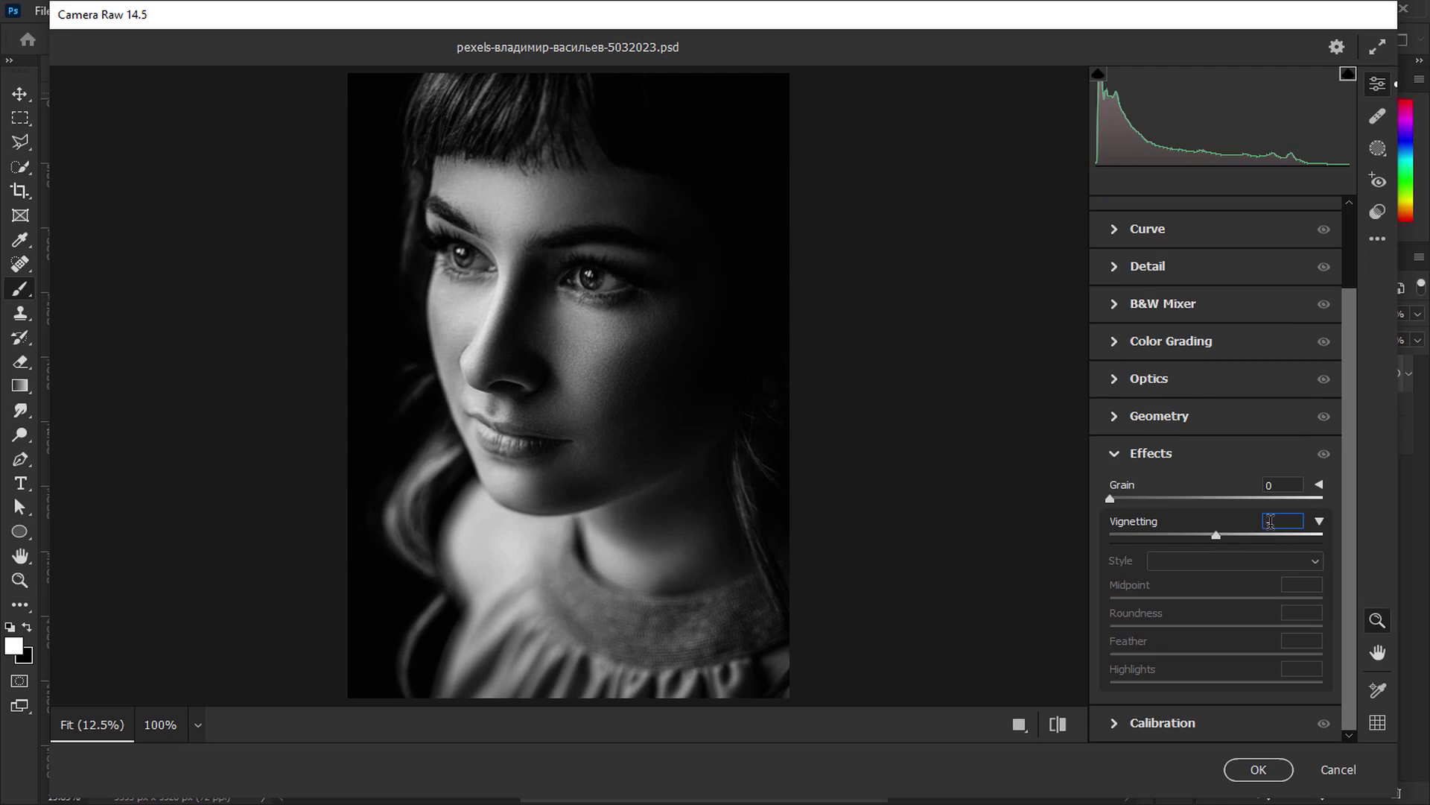
type("-10")
left_click(1269, 488)
type("10")
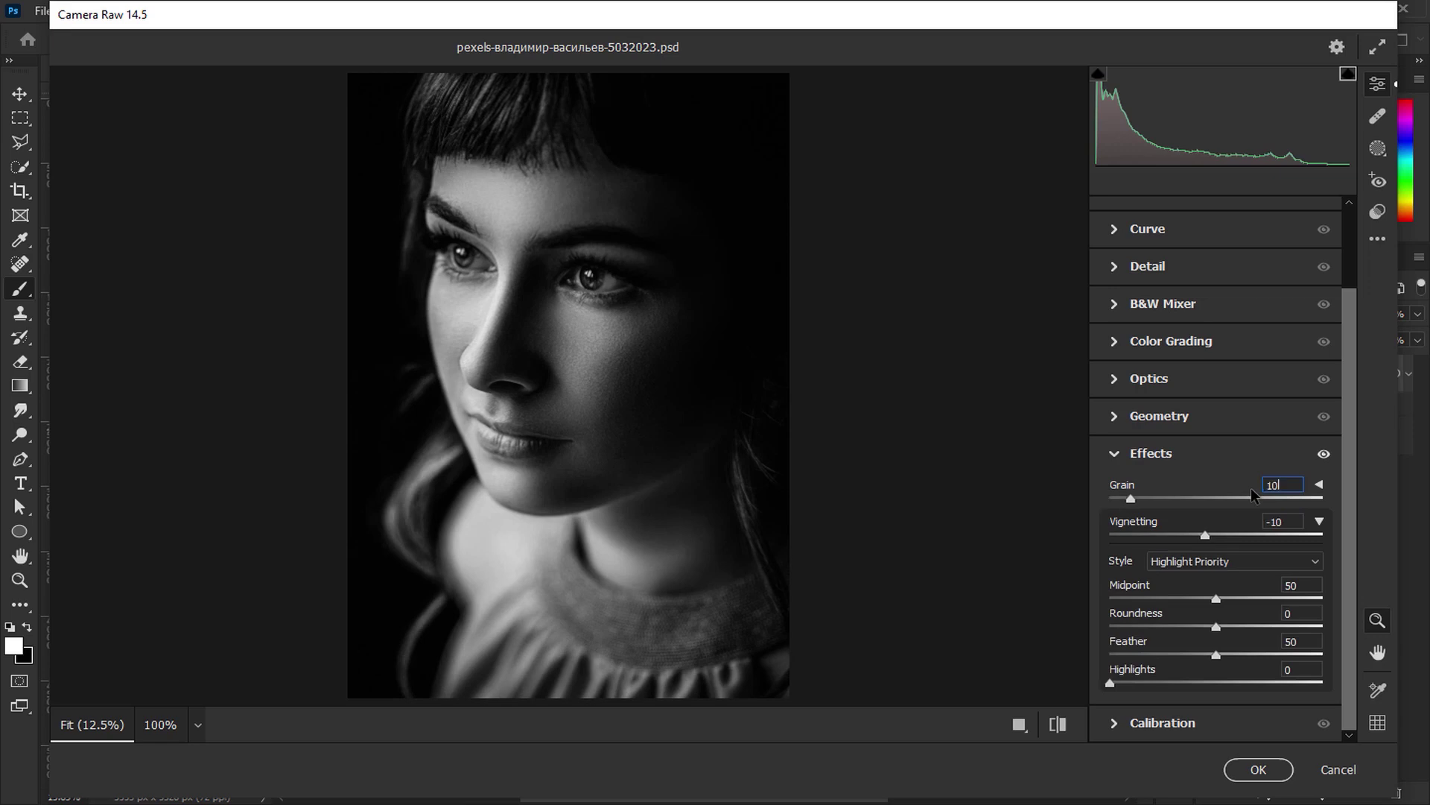
left_click(1131, 453)
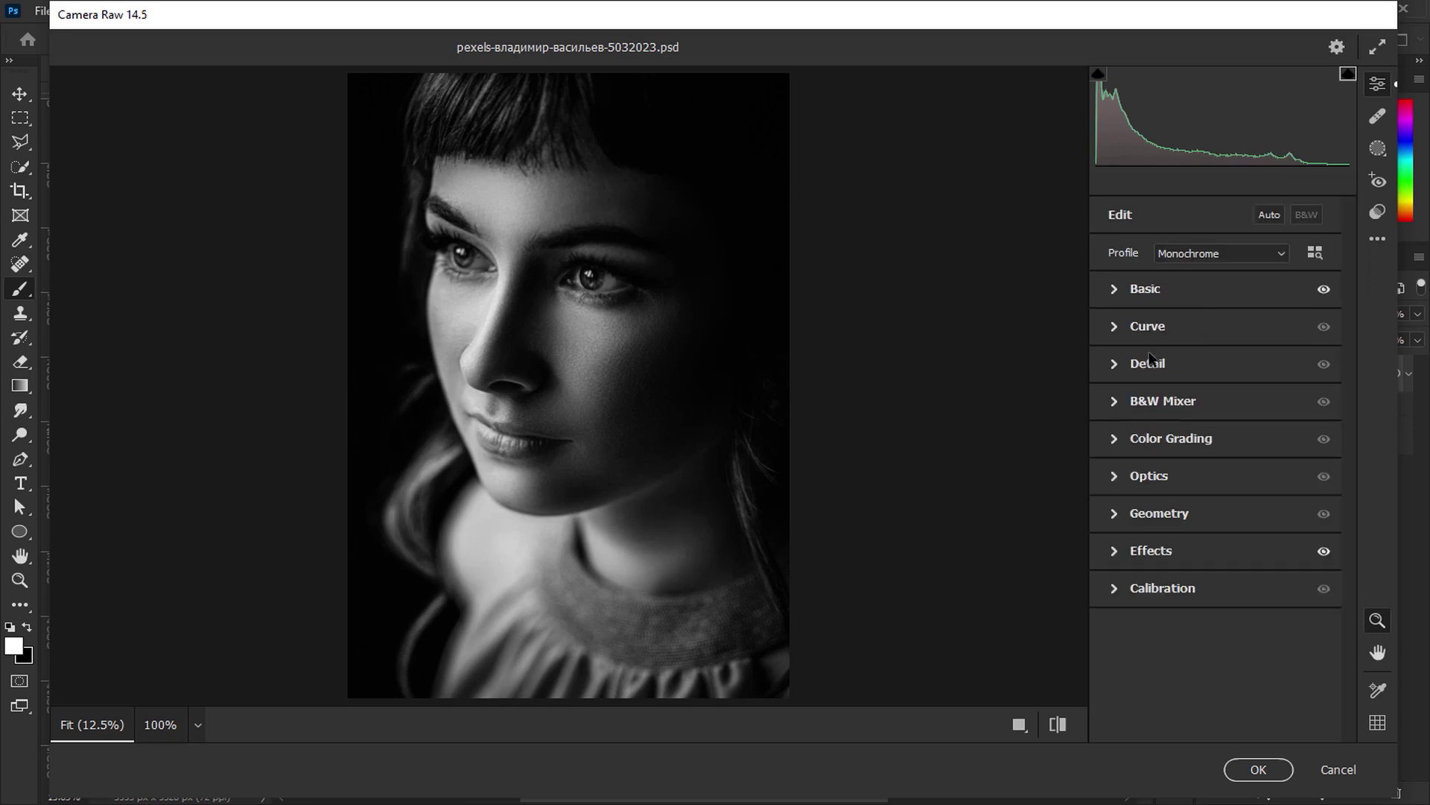
Set curve Highlights +17, Lights +12, Darks -5, Shadows +13, compare with defaults, and apply
left_click(1159, 328)
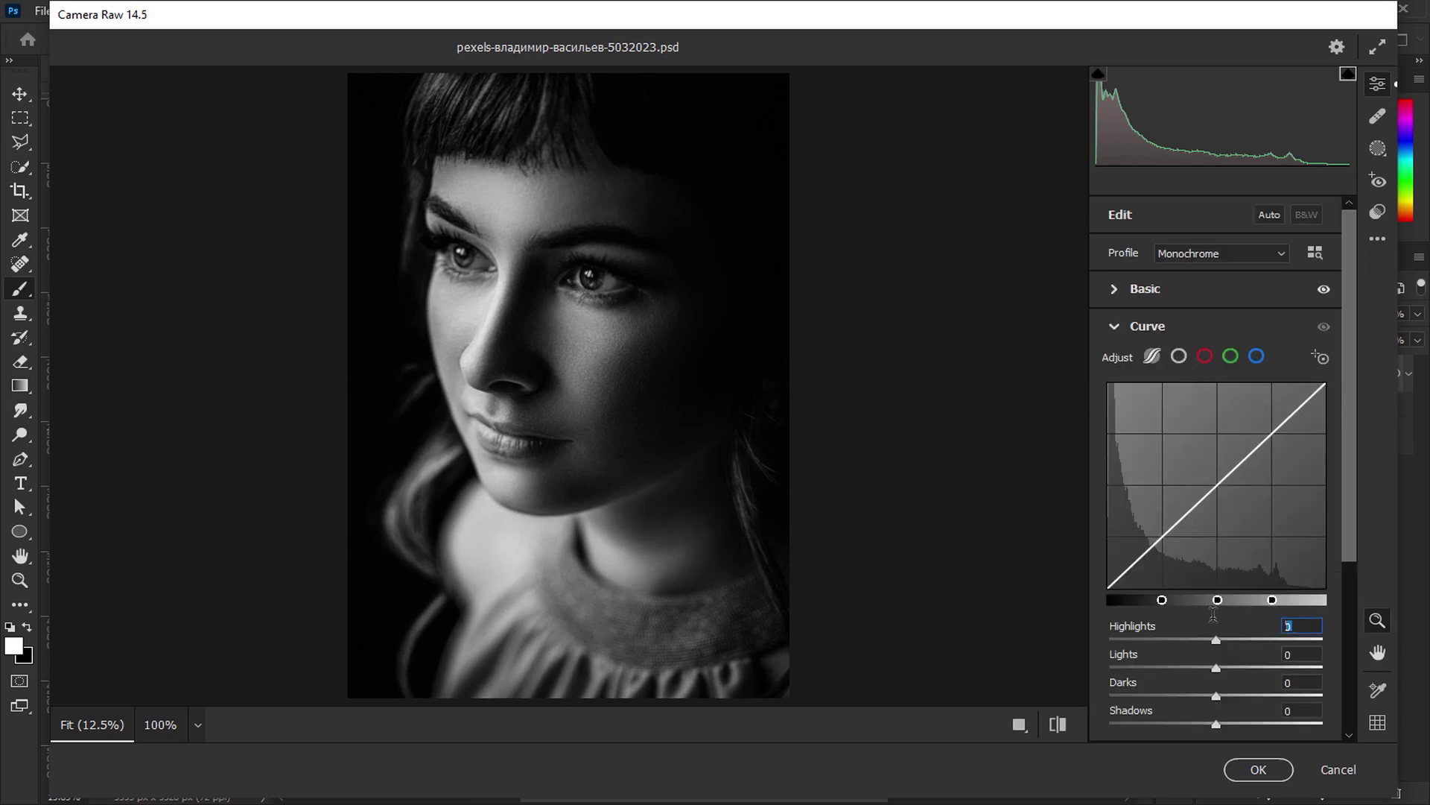
type("17")
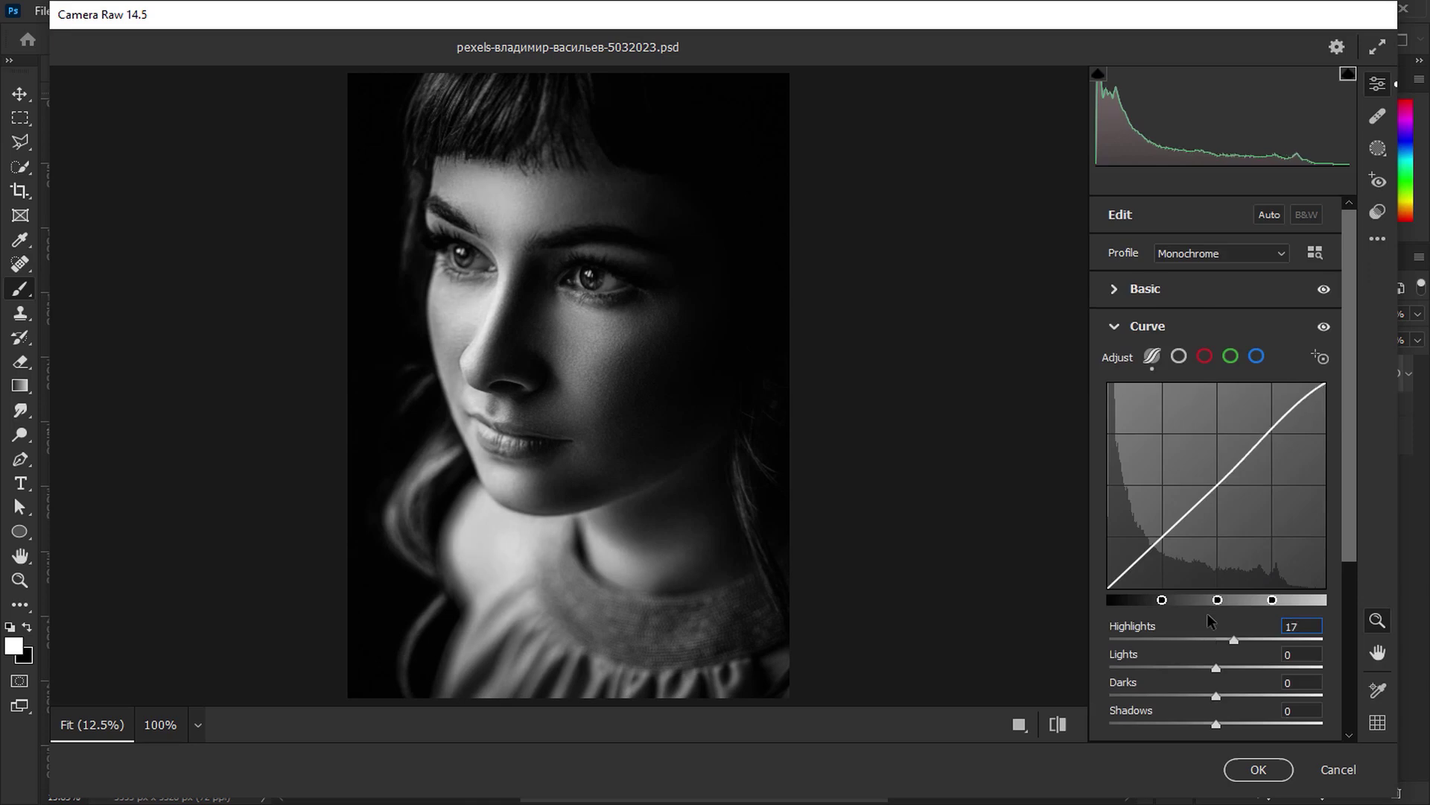
key("Tab")
type("1")
type("2")
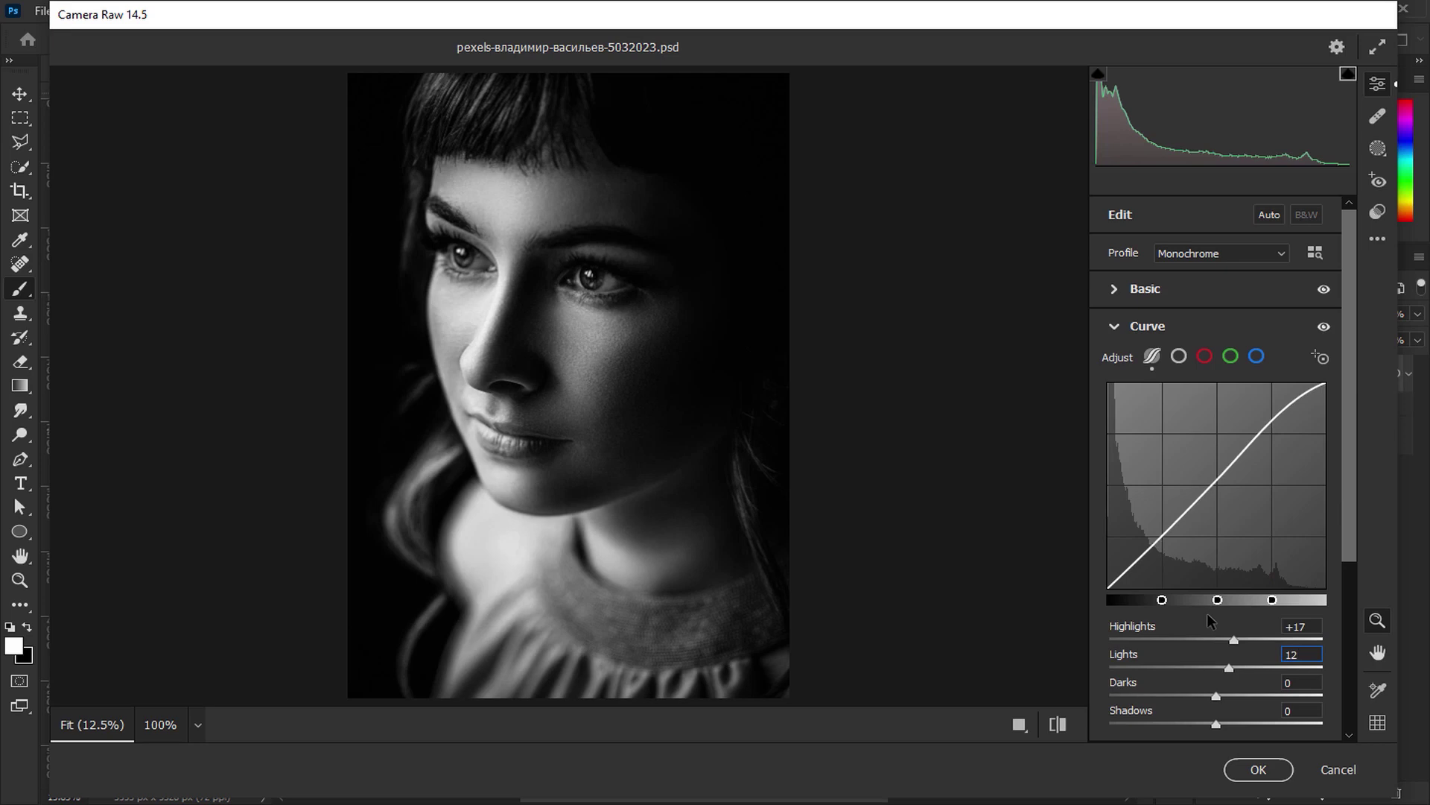
key("Tab")
type("-5")
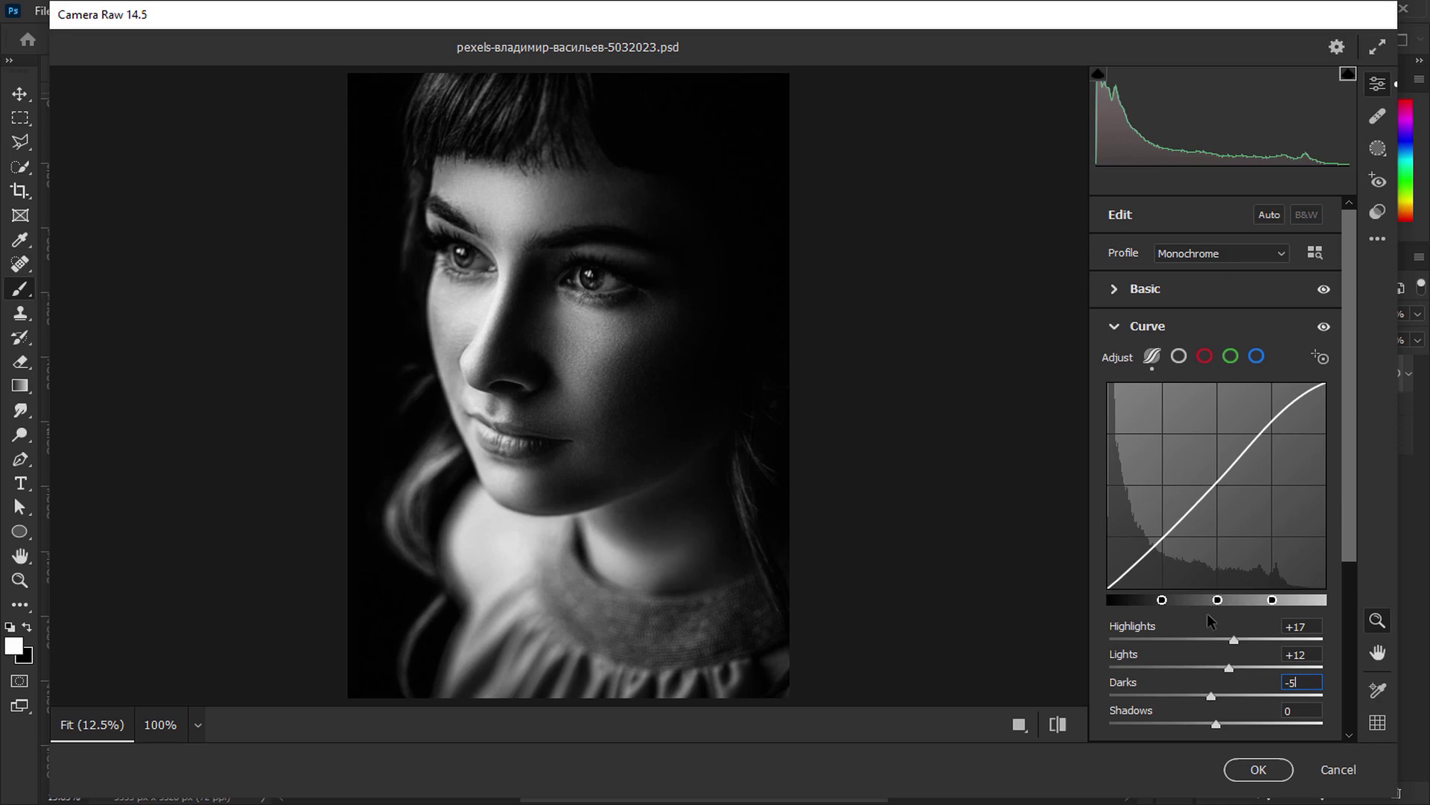
type("13")
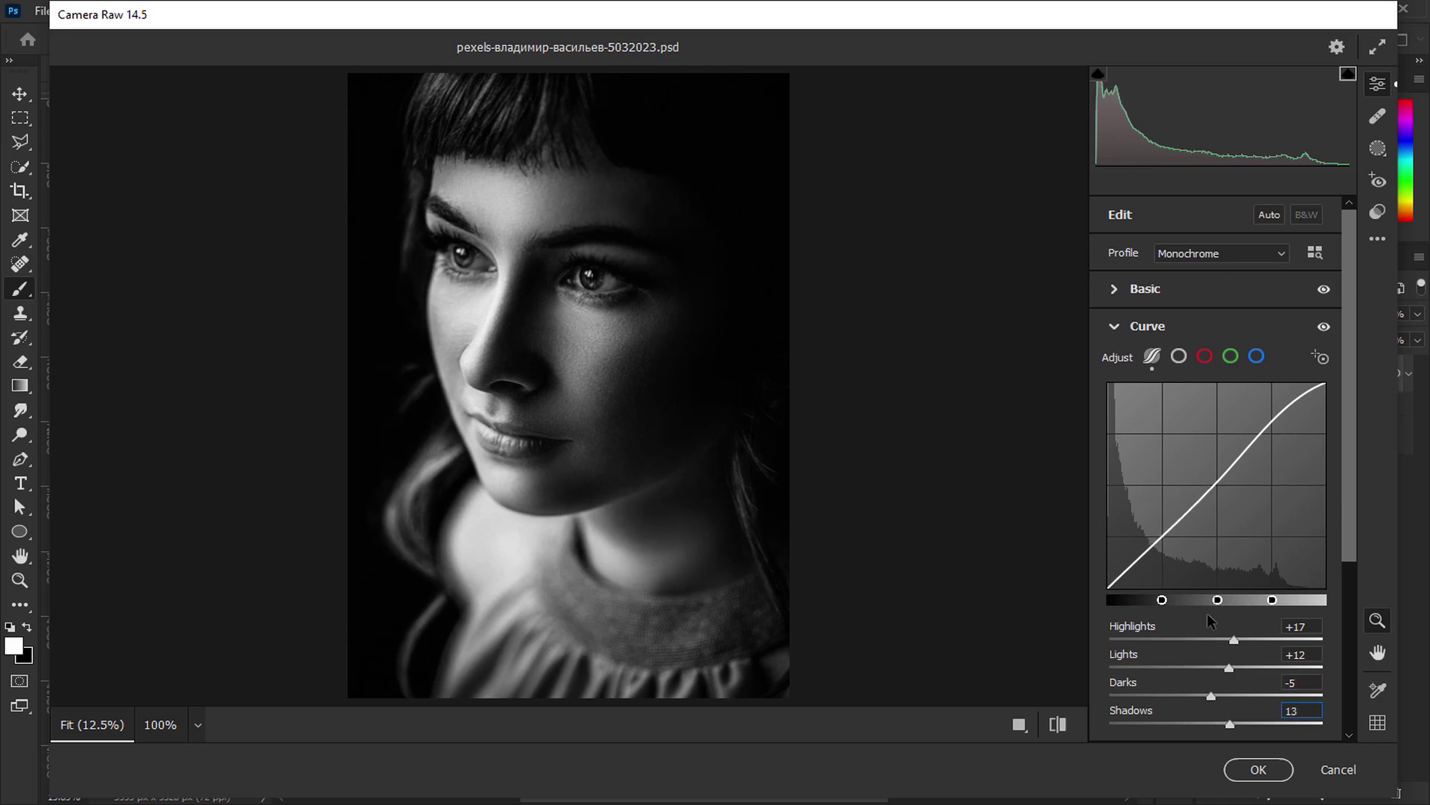
left_click(1070, 723)
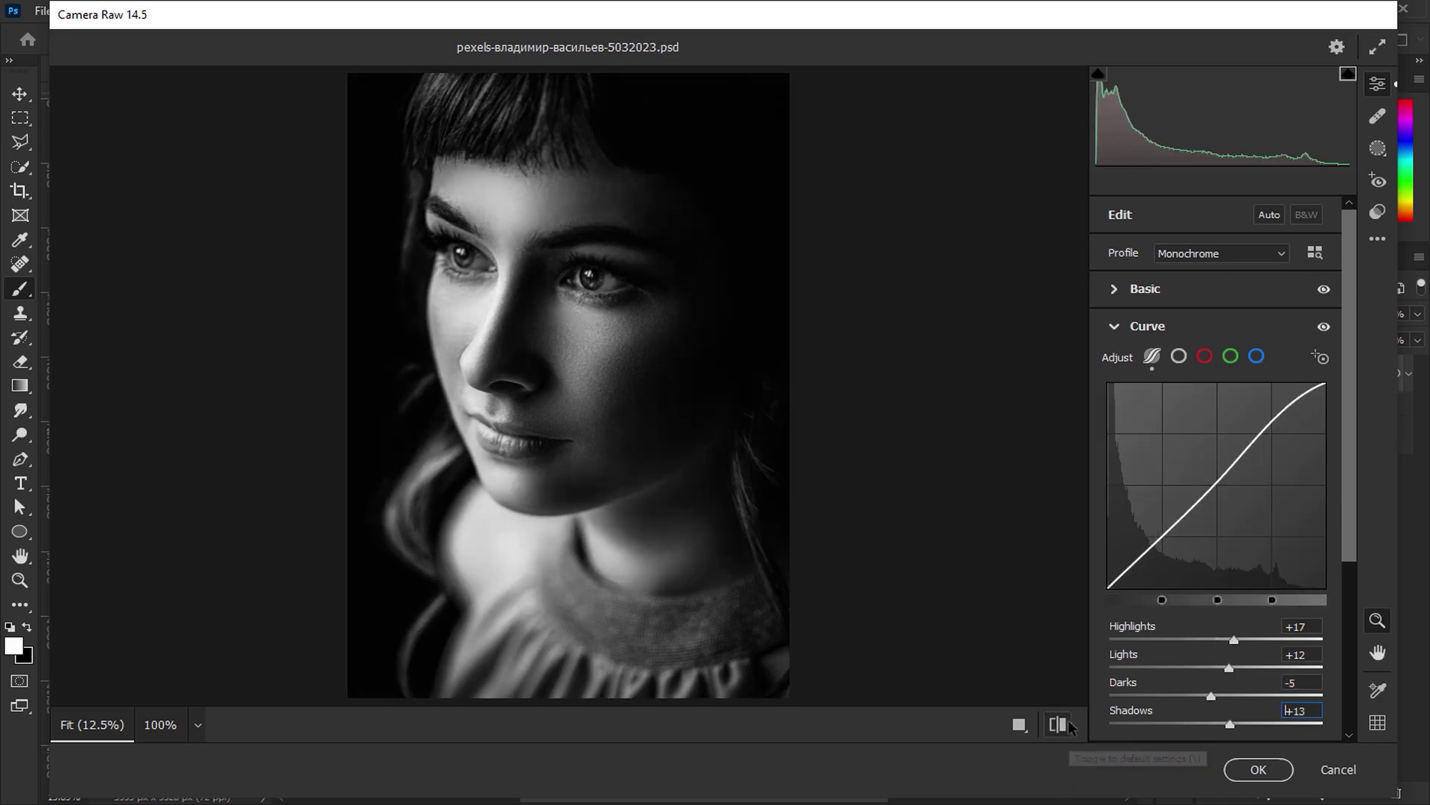
left_click(1280, 775)
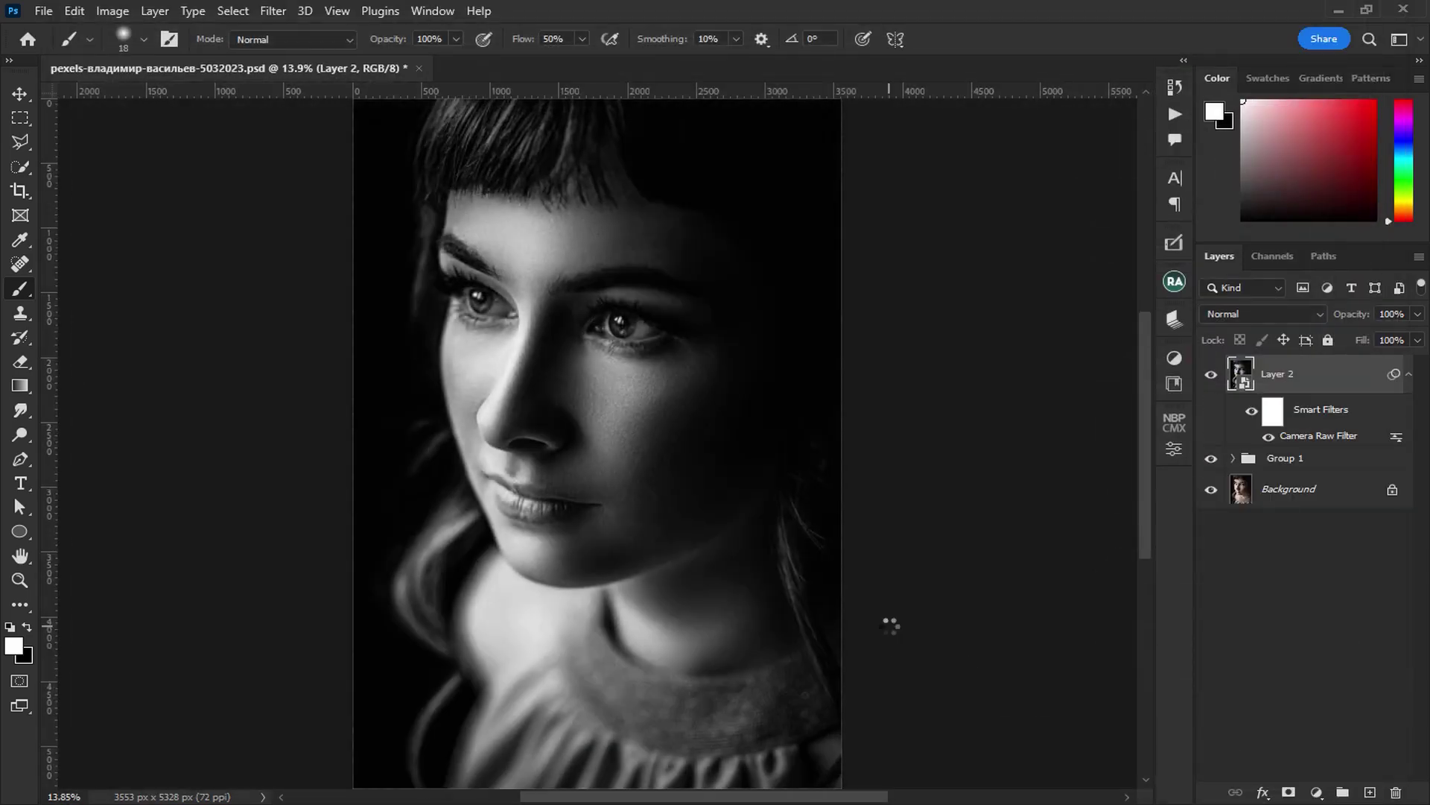
Add a black #000000 Solid Color fill layer in Soft Light mode above Layer 2
left_click(1317, 792)
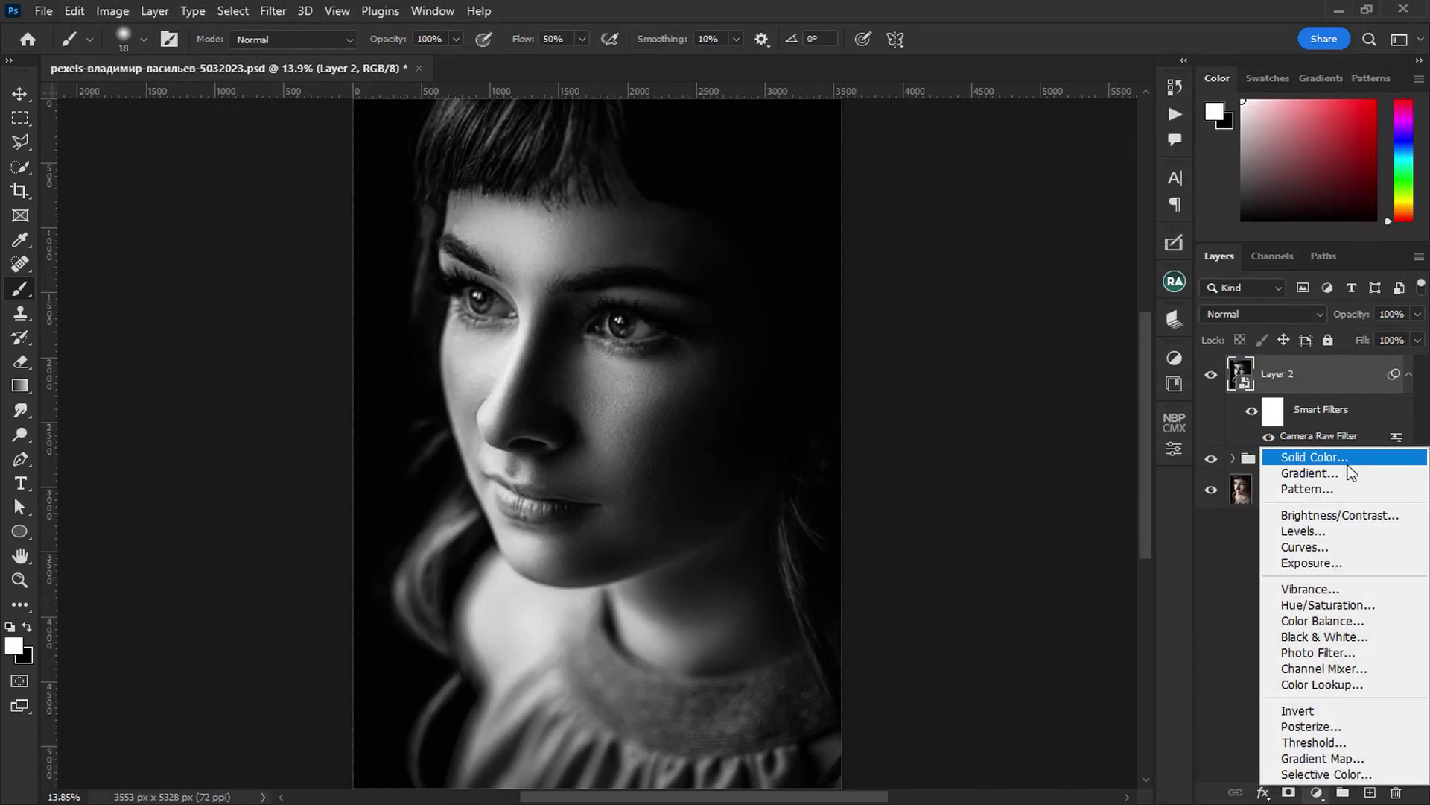
left_click(1281, 453)
left_click_drag(1048, 448, 835, 586)
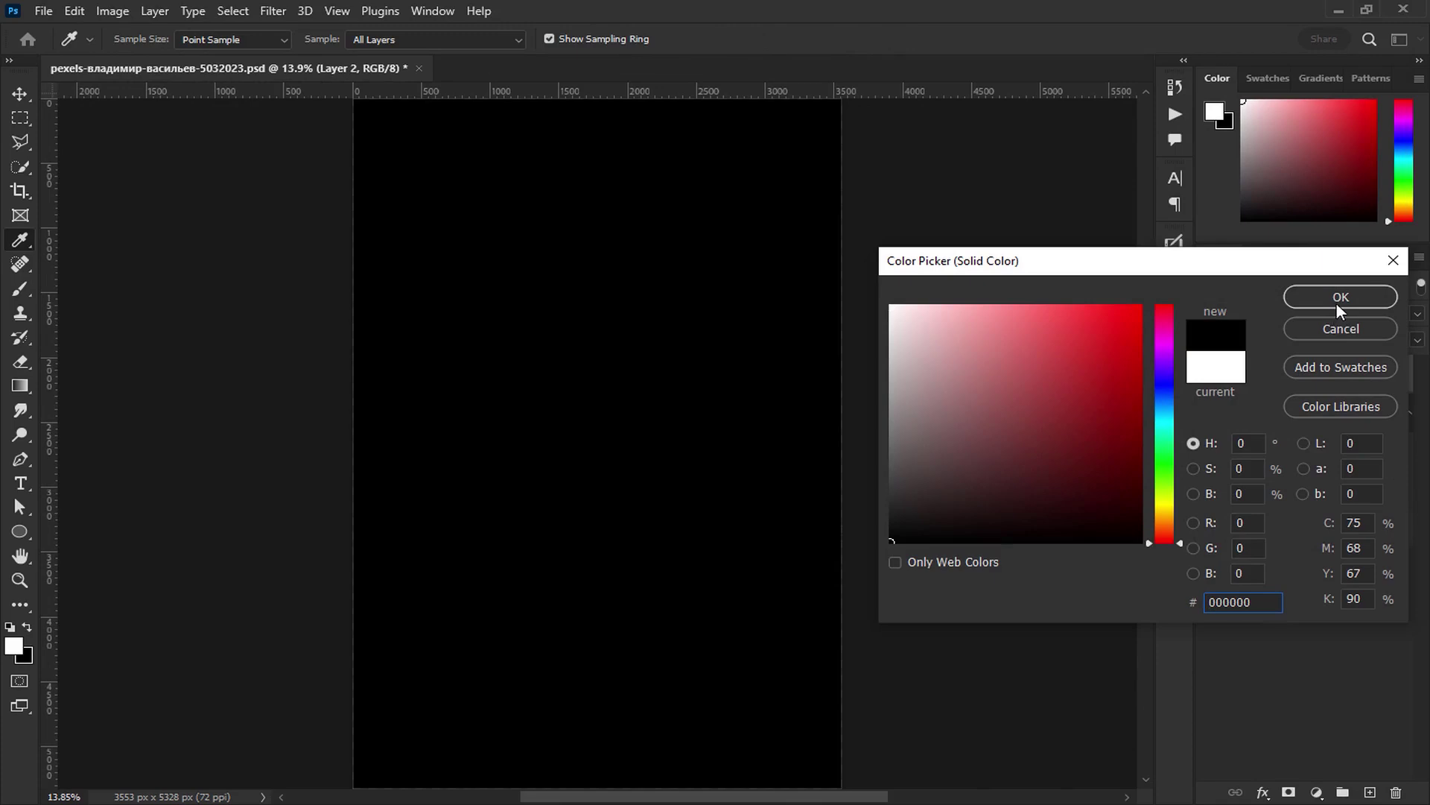
left_click(1335, 305)
left_click(1263, 313)
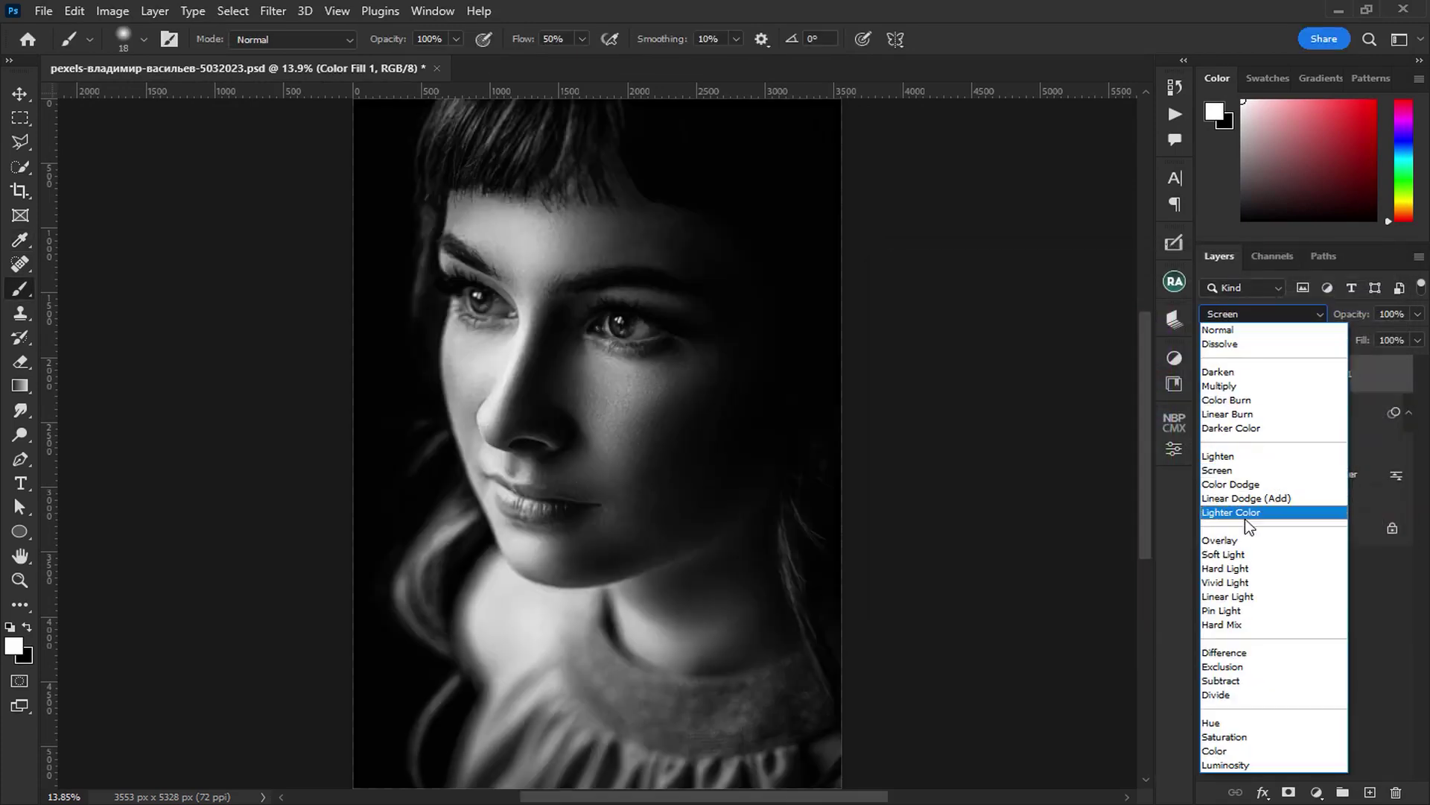
left_click(1223, 554)
left_click(1291, 376)
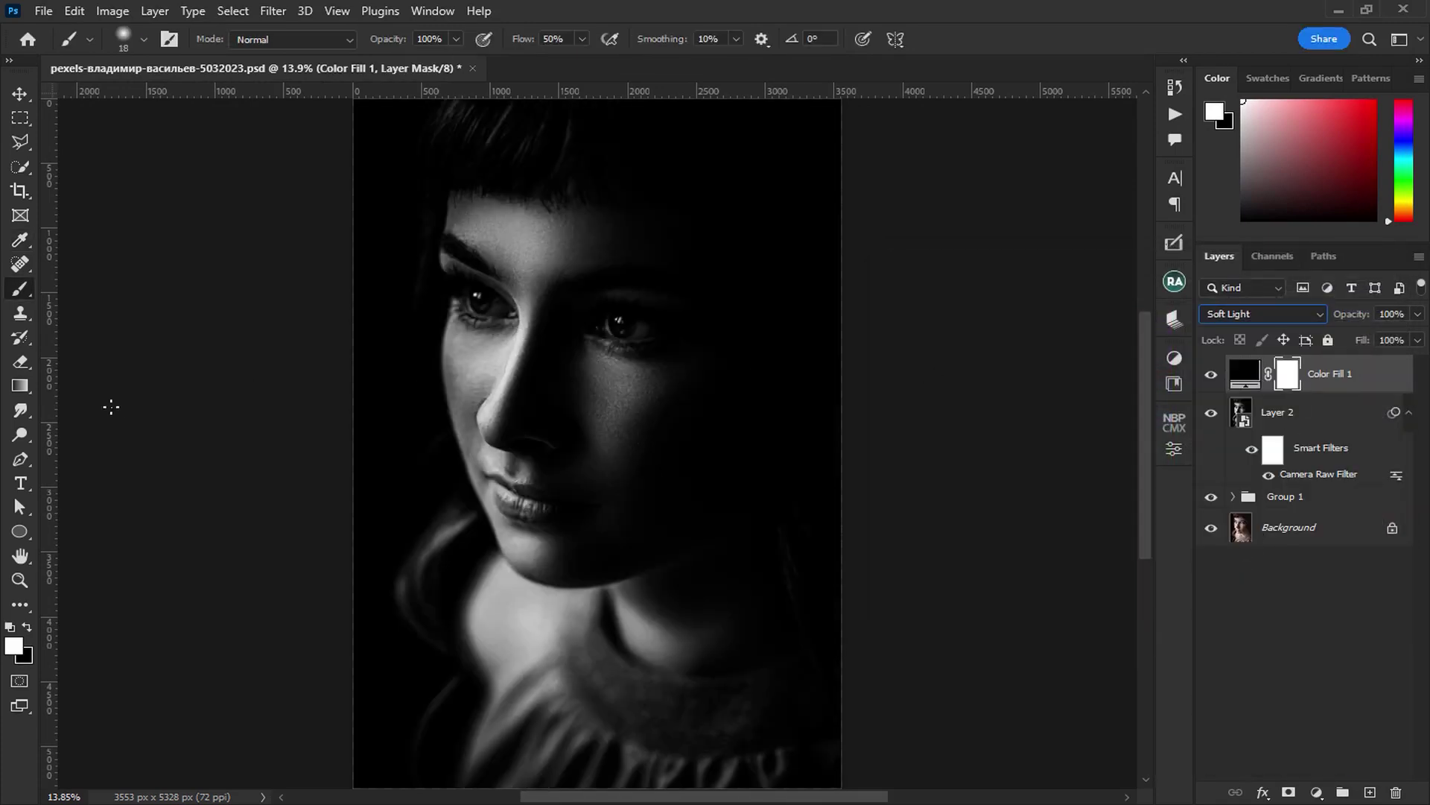
left_click(19, 386)
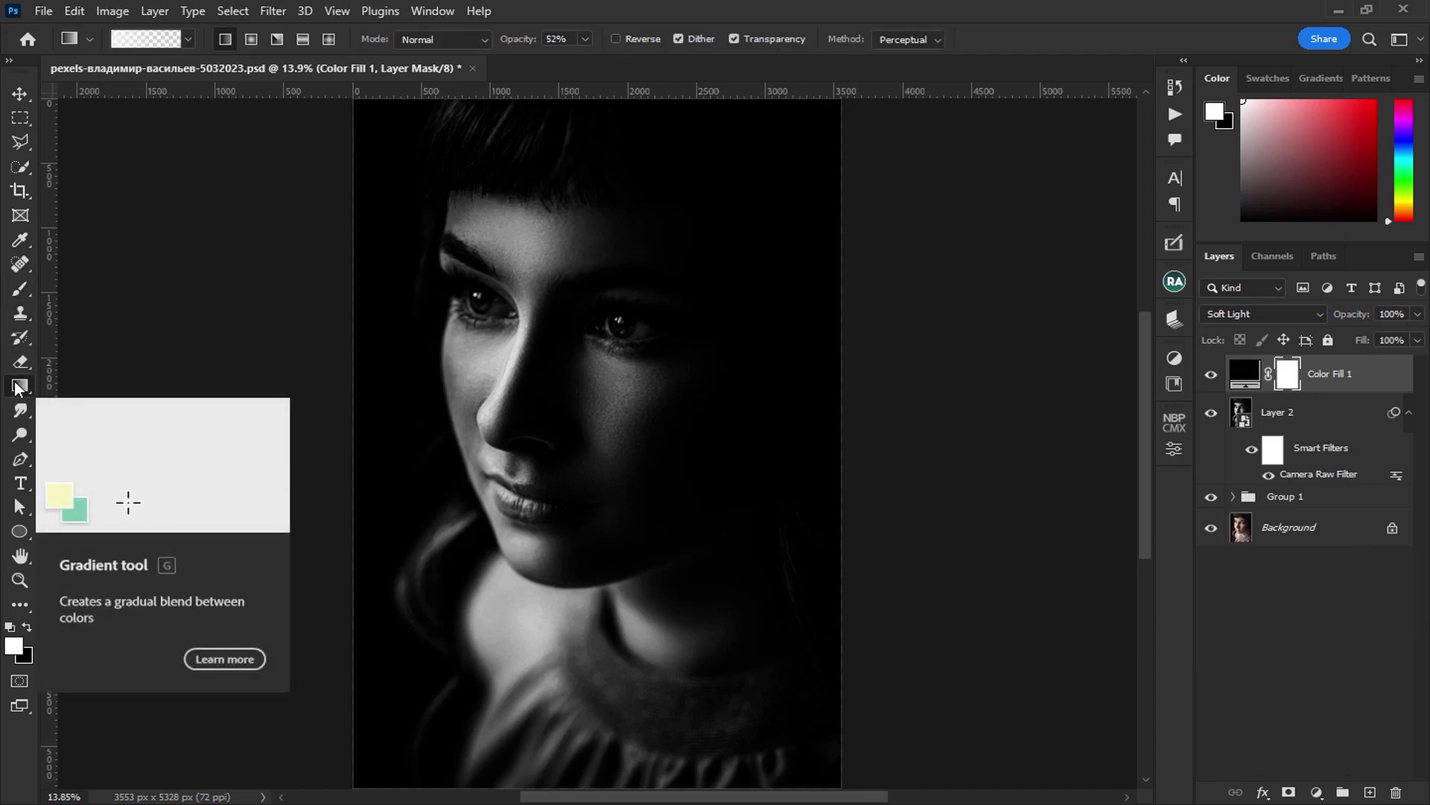
Set gradient opacity to 100% and draw two black gradients on the Color Fill 1 mask
left_click(587, 39)
left_click_drag(590, 61, 790, 74)
scroll(346, 505, "down", 1)
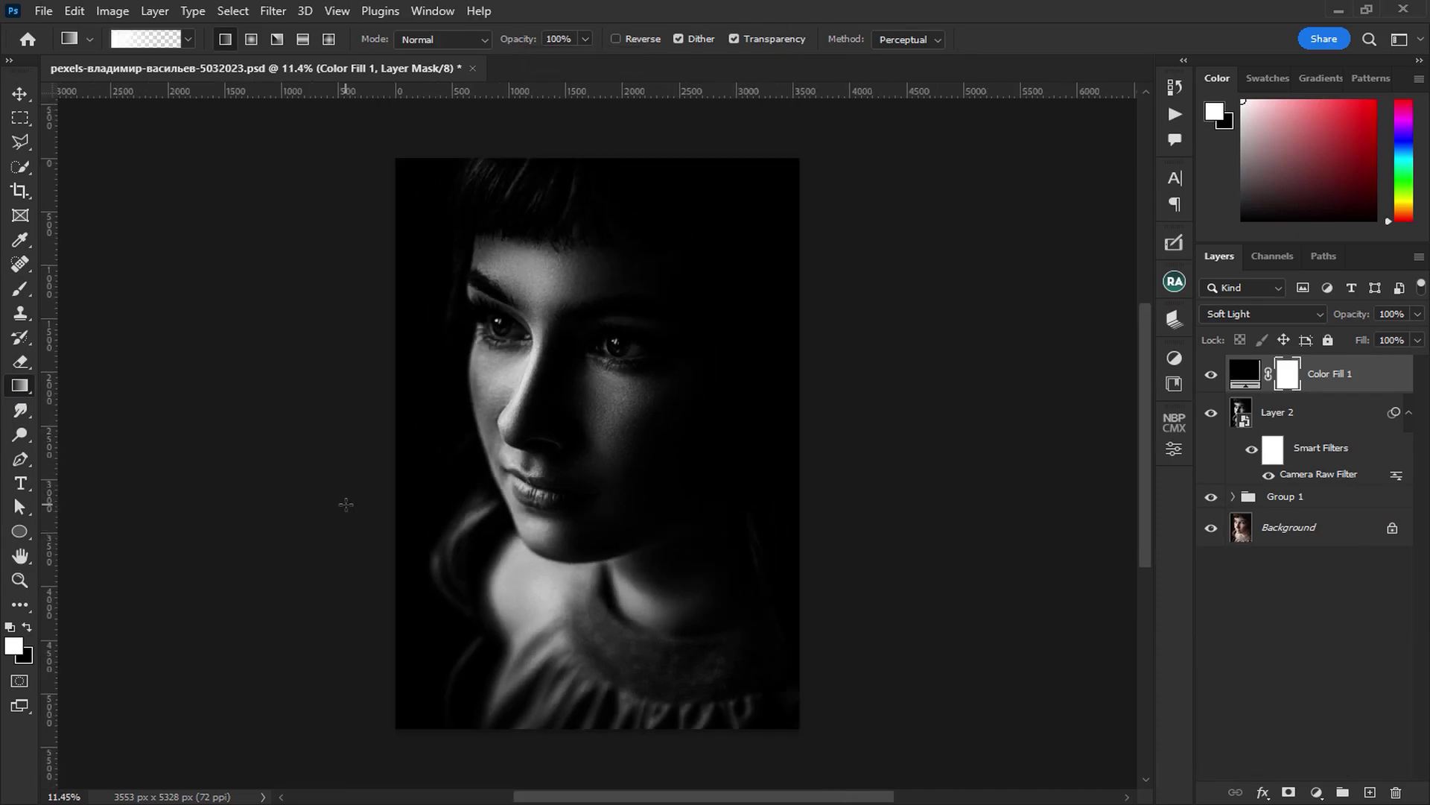
key("x")
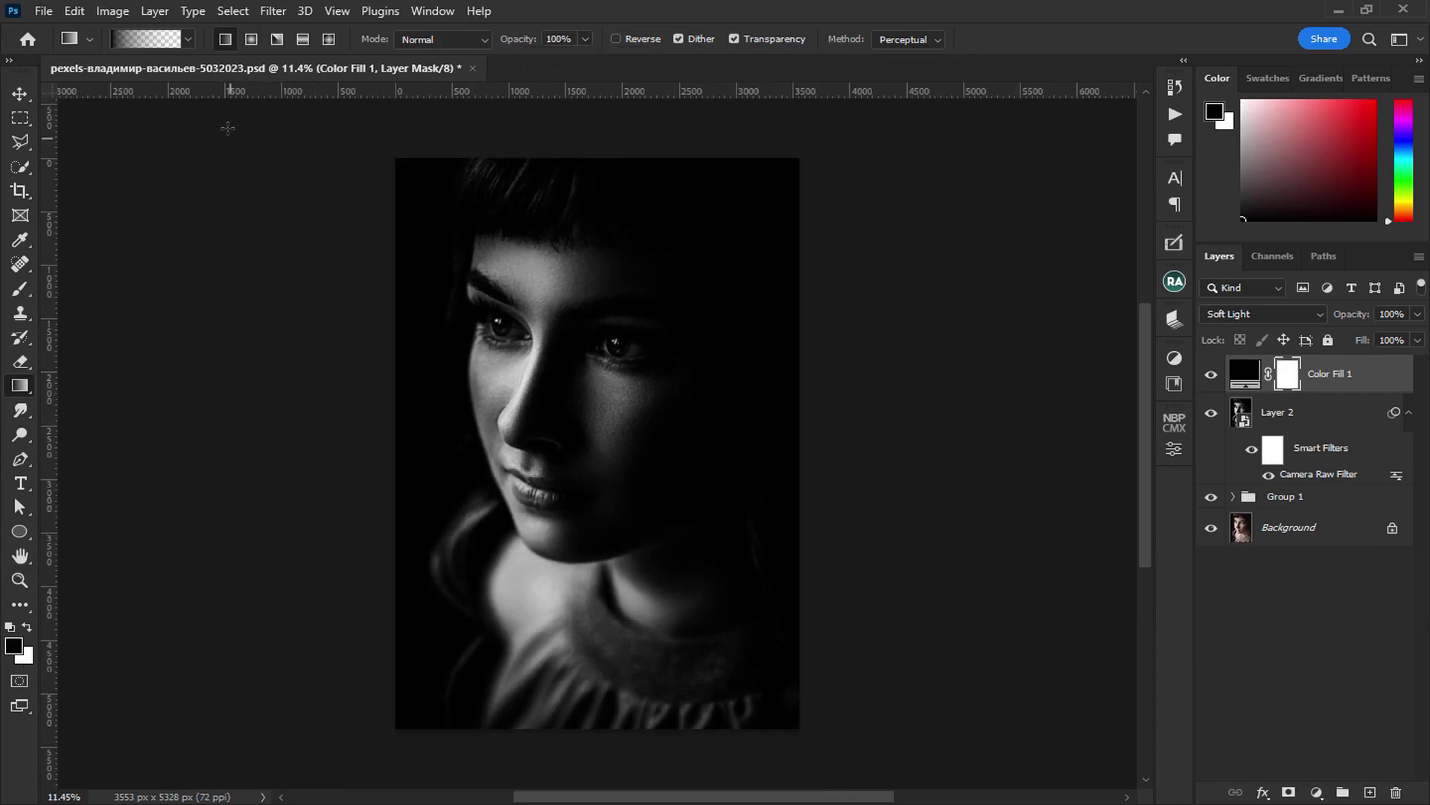
scroll(306, 263, "down", 1)
left_click_drag(210, 133, 696, 576)
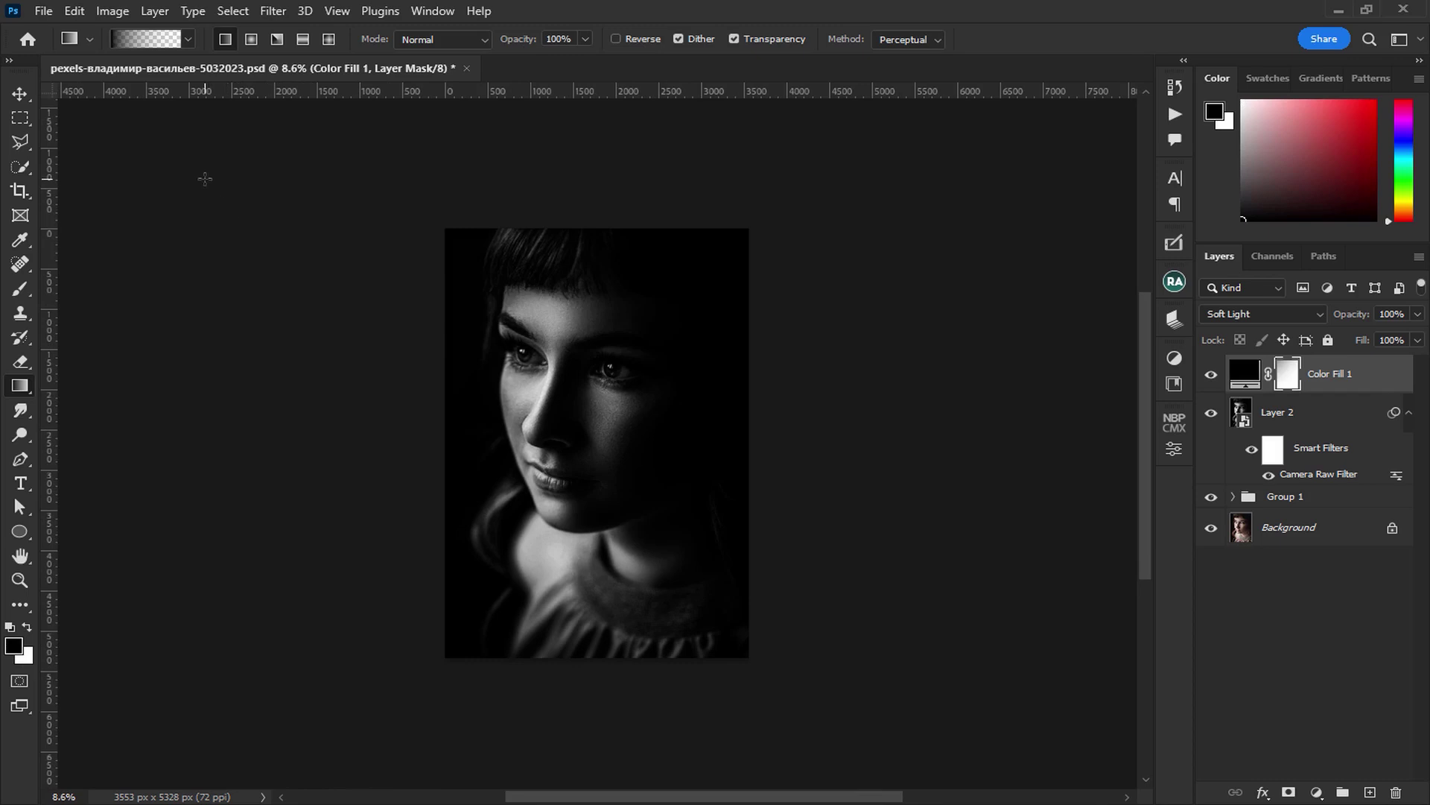
left_click_drag(204, 180, 881, 744)
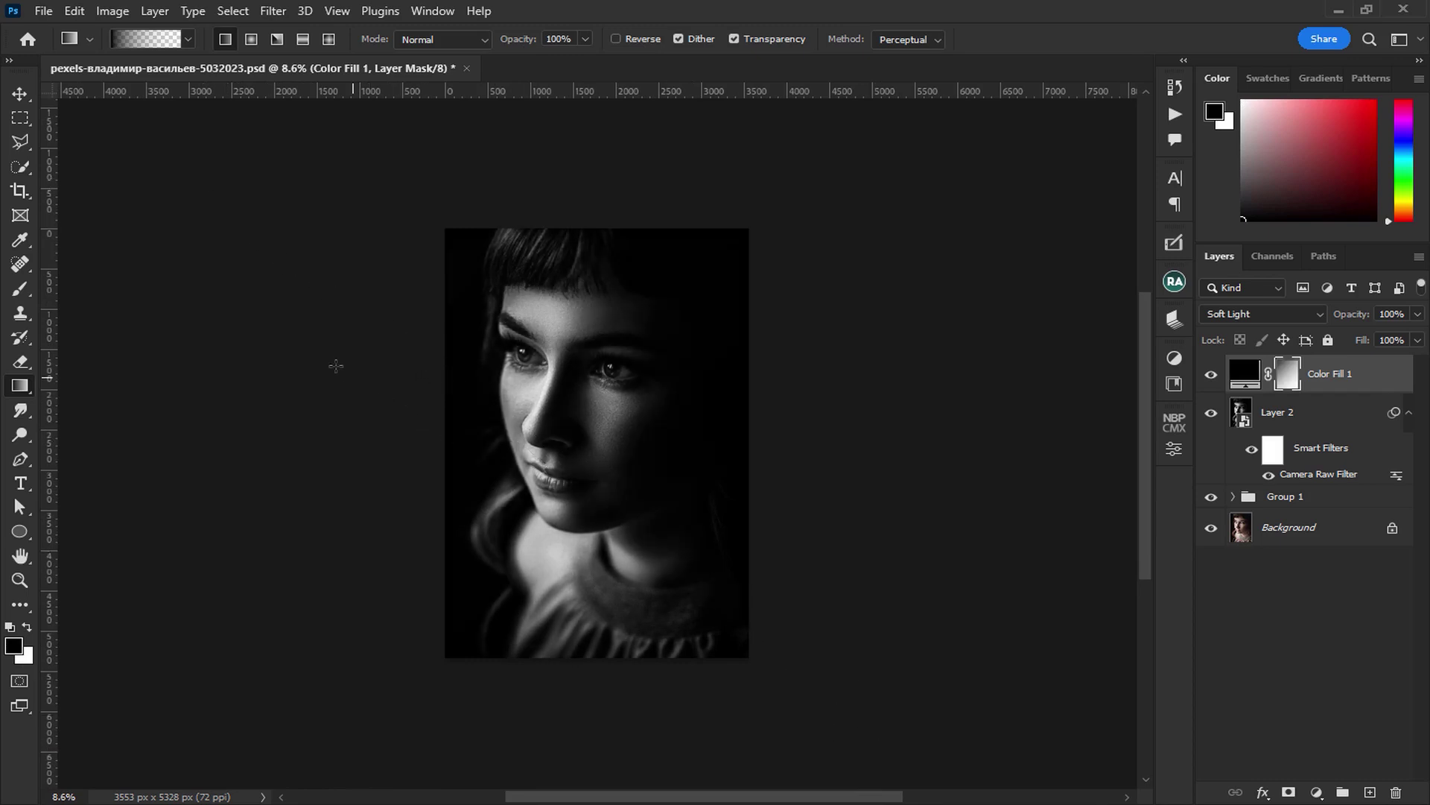
At 25% opacity, fade the mask over the lower face, then restore darkening over the neck
left_click(567, 40)
type("25")
left_click_drag(671, 551, 763, 667)
left_click_drag(291, 109, 631, 328)
mouse_move(274, 200)
left_mouse_down()
mouse_move(556, 497)
mouse_move(641, 539)
left_mouse_up()
key("x")
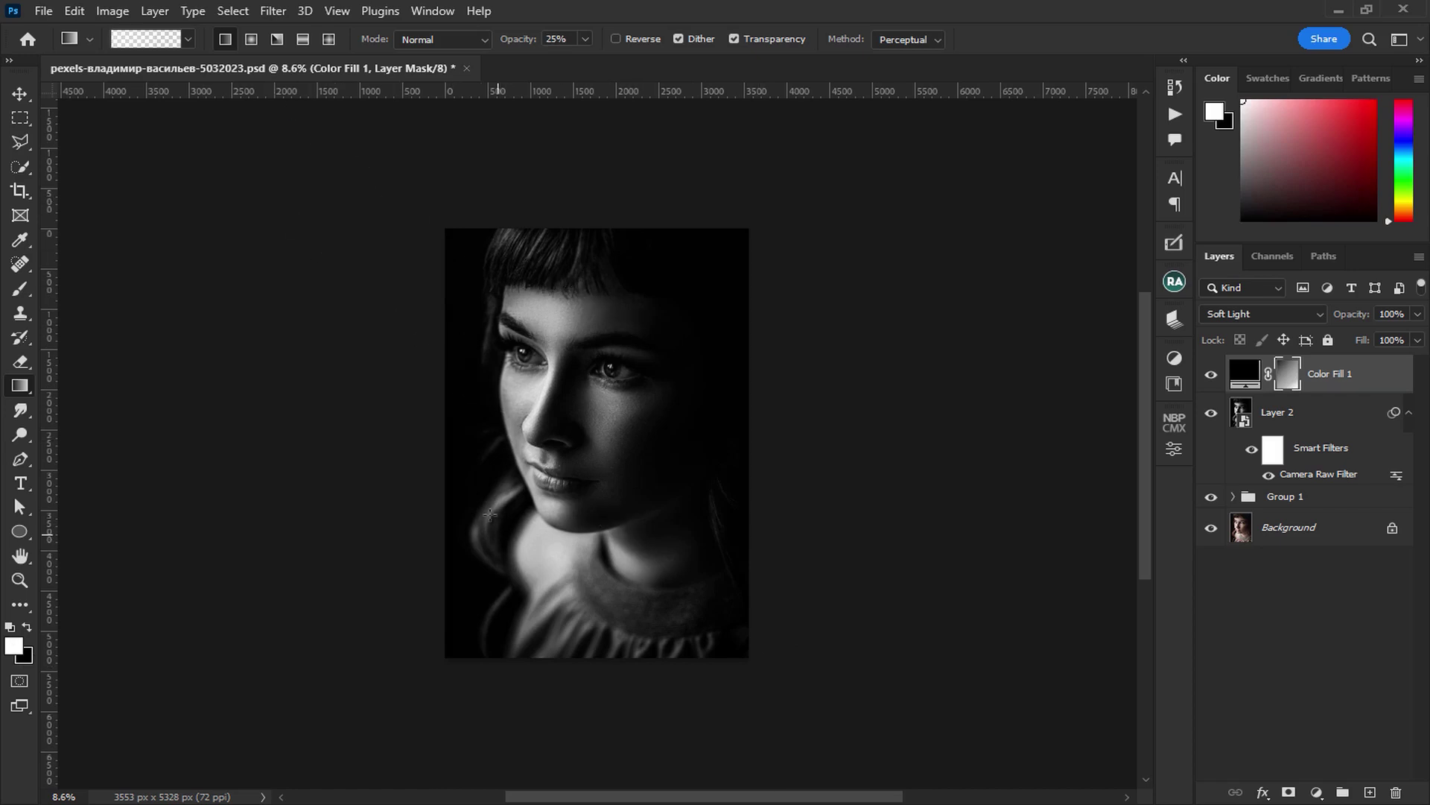
left_click_drag(249, 138, 914, 629)
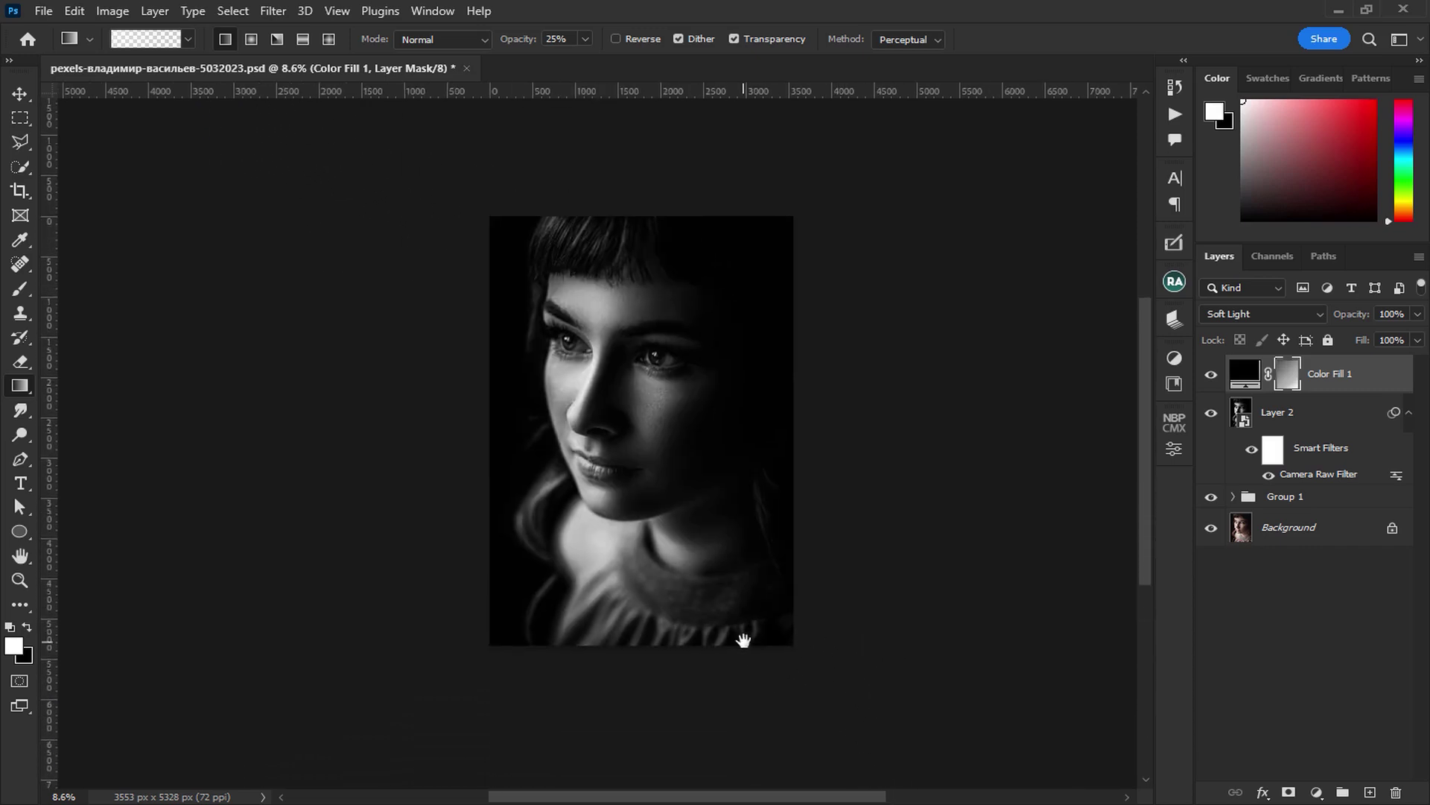
left_click_drag(356, 363, 615, 596)
Lift the darkening off the forehead, face and cheek with black gradients; darken the left edge
key("x")
left_click_drag(517, 162, 654, 254)
left_click_drag(485, 178, 653, 285)
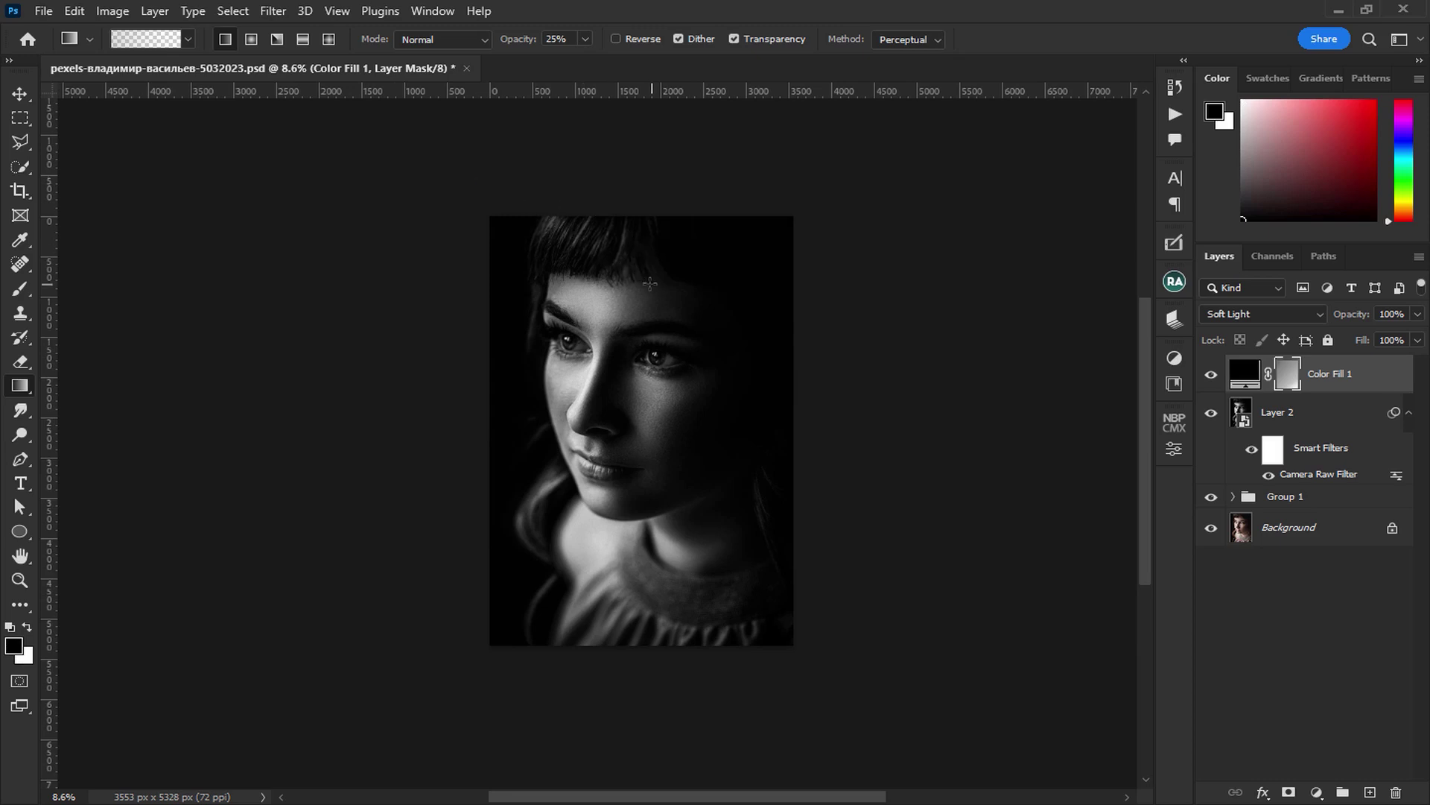
left_click_drag(456, 186, 681, 322)
left_click_drag(371, 183, 897, 335)
left_click_drag(396, 141, 782, 347)
left_click_drag(617, 406, 670, 437)
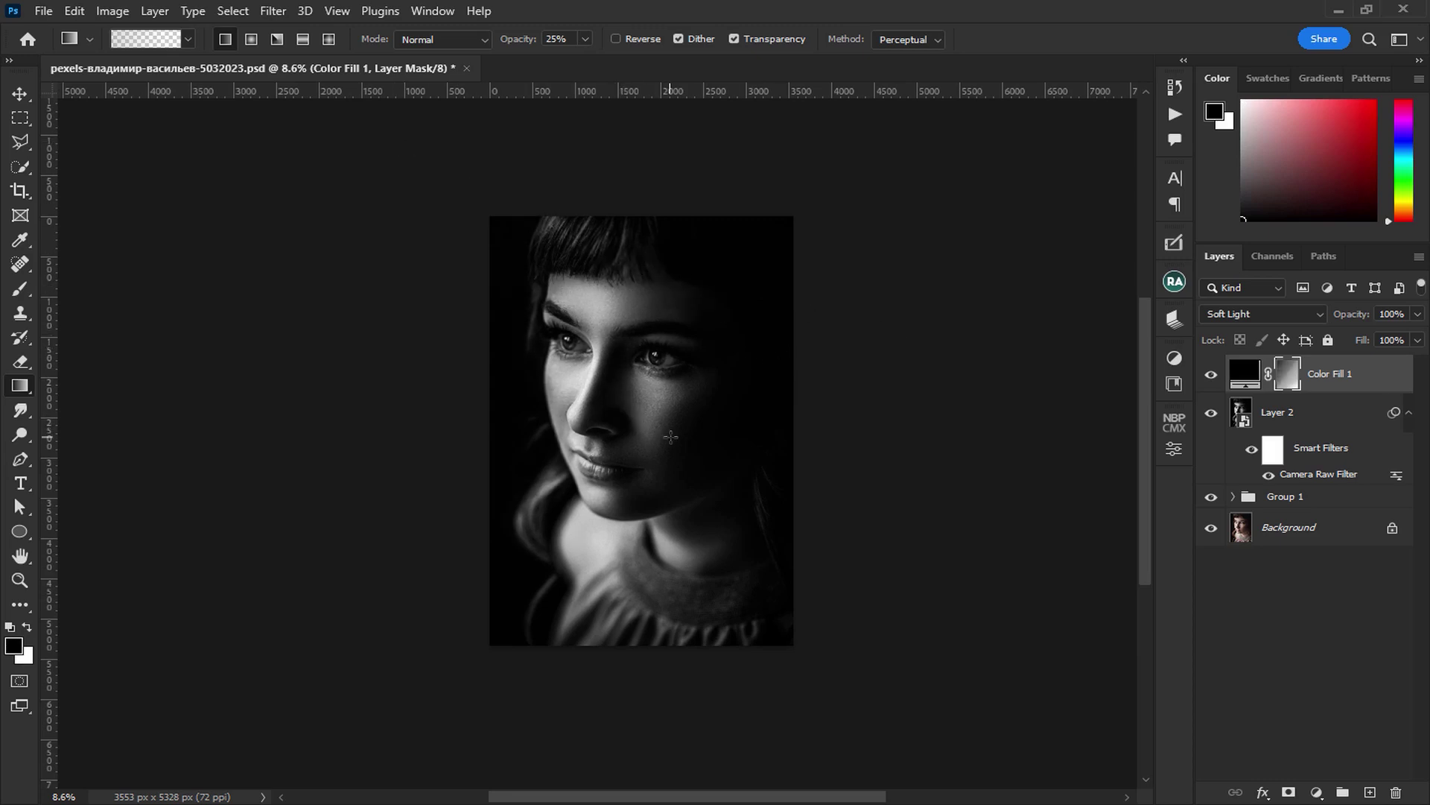
left_click_drag(719, 423, 894, 522)
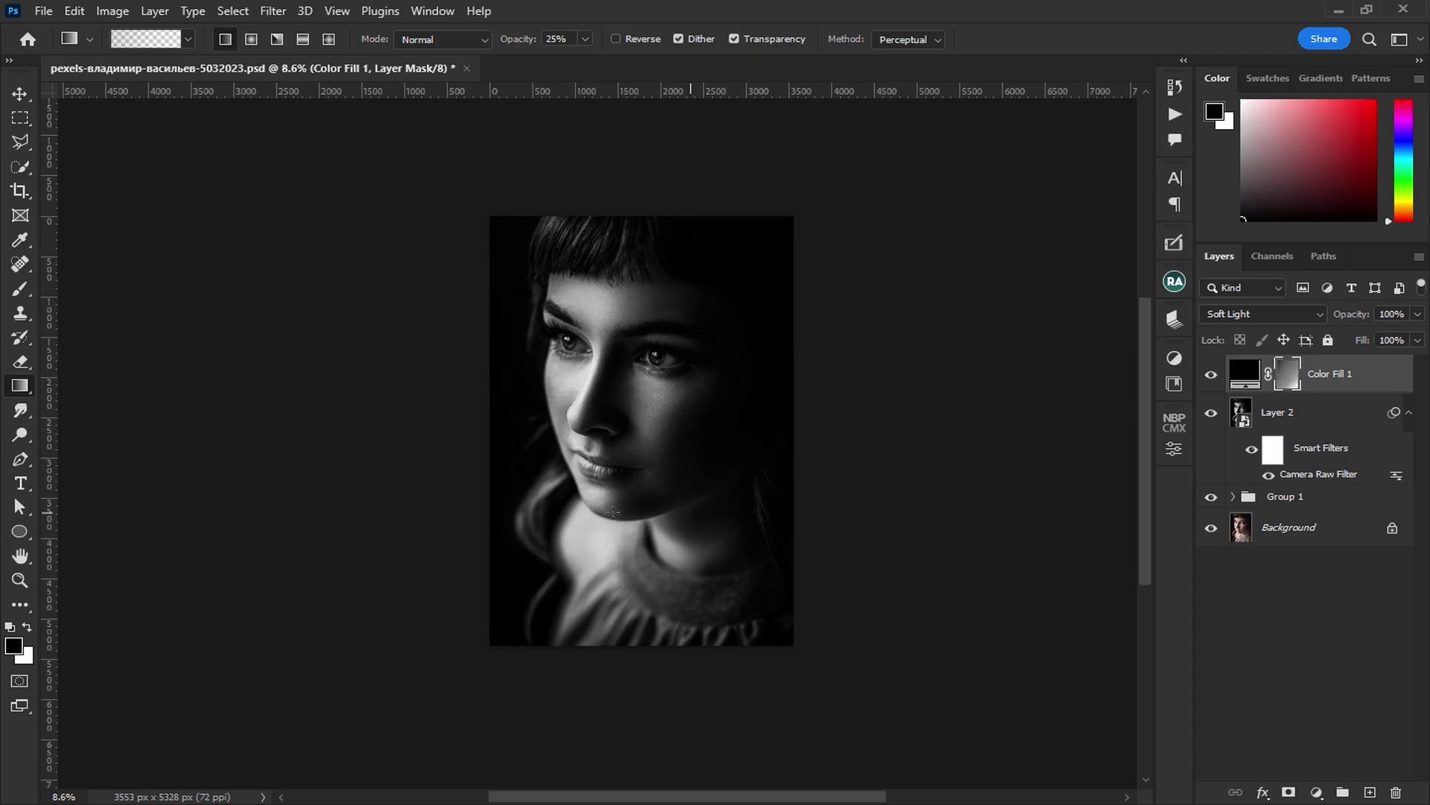
key("x")
left_click_drag(451, 460, 539, 520)
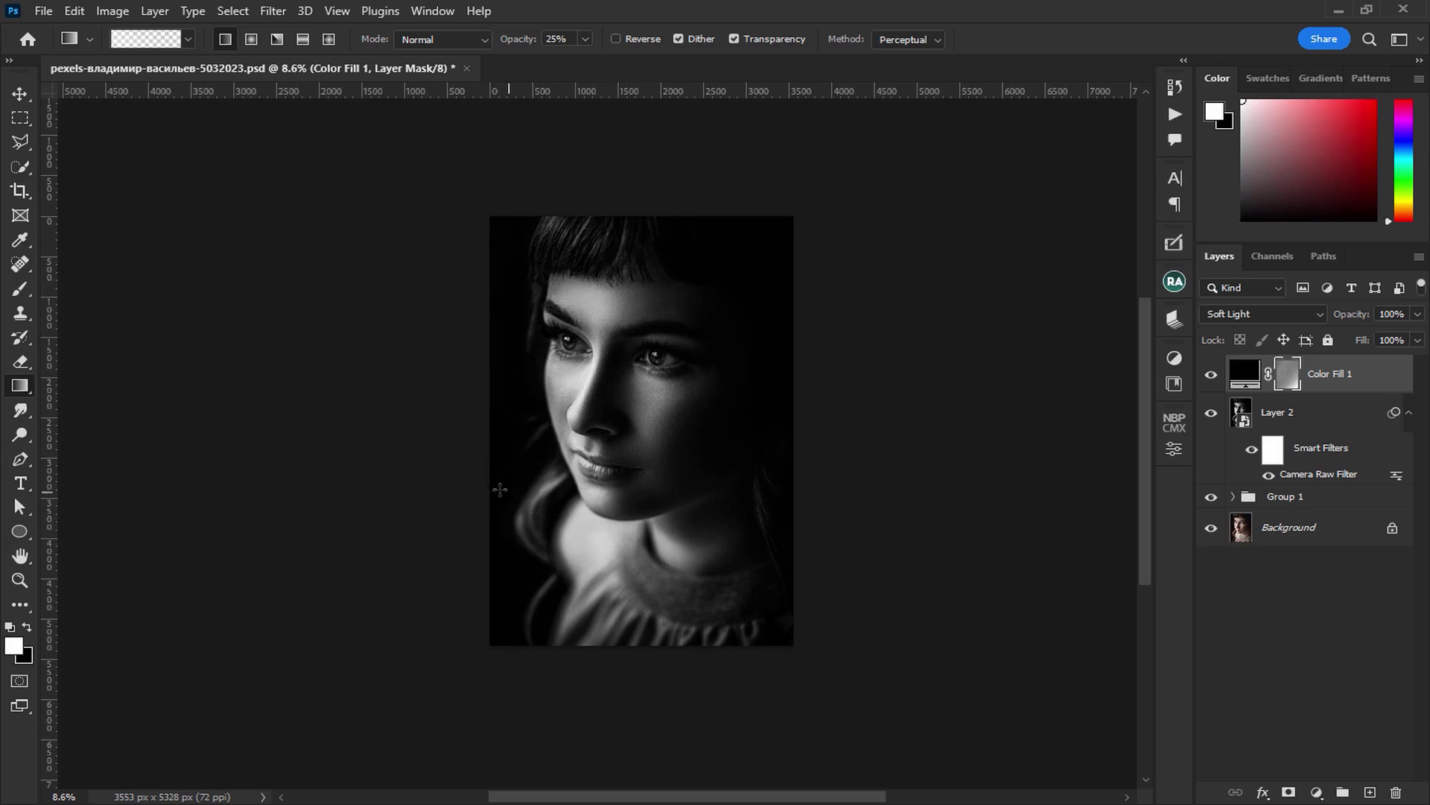
scroll(496, 477, "up", 3)
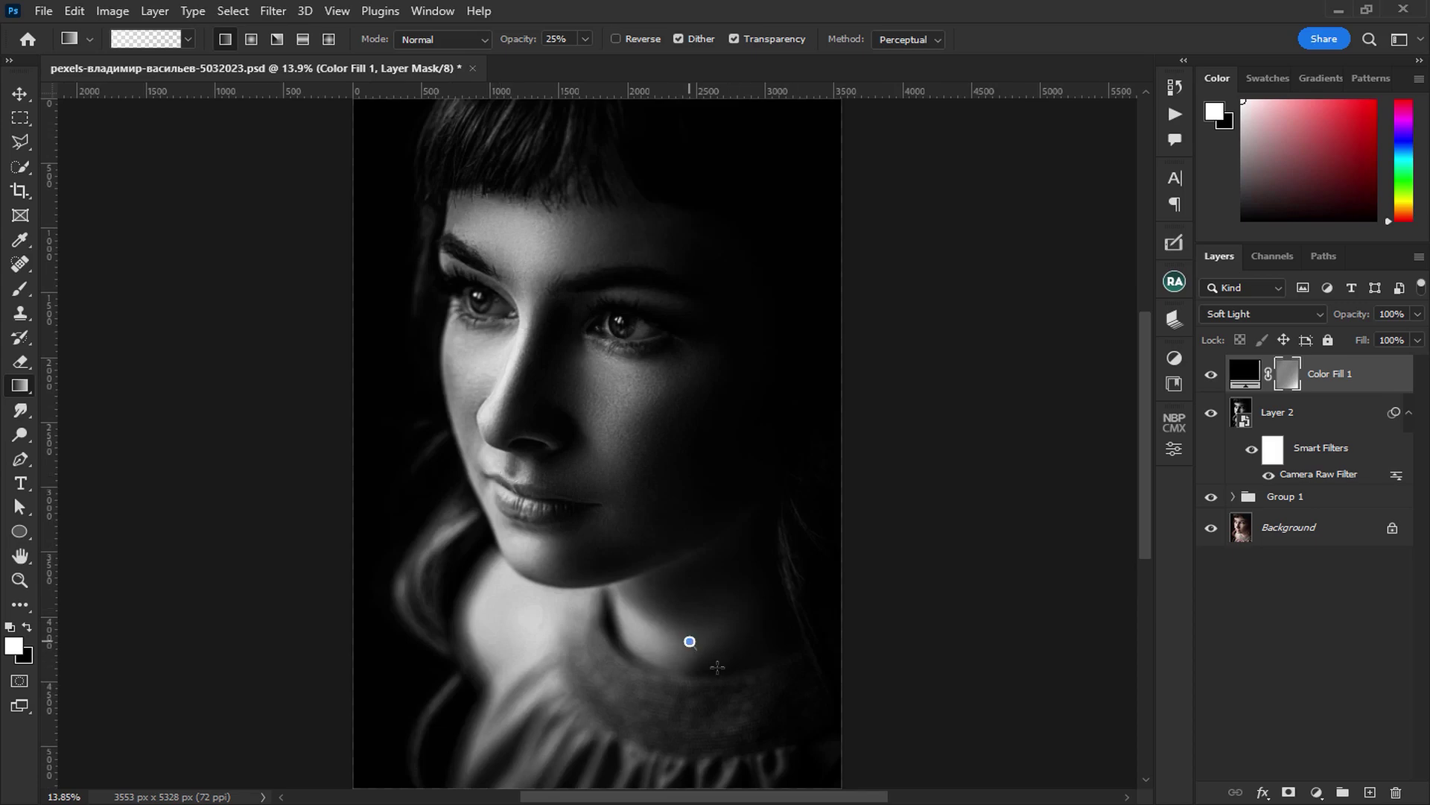
Darken the neck toward the lower right, then lighten the forehead and eye area with gradients
left_click_drag(693, 644, 891, 779)
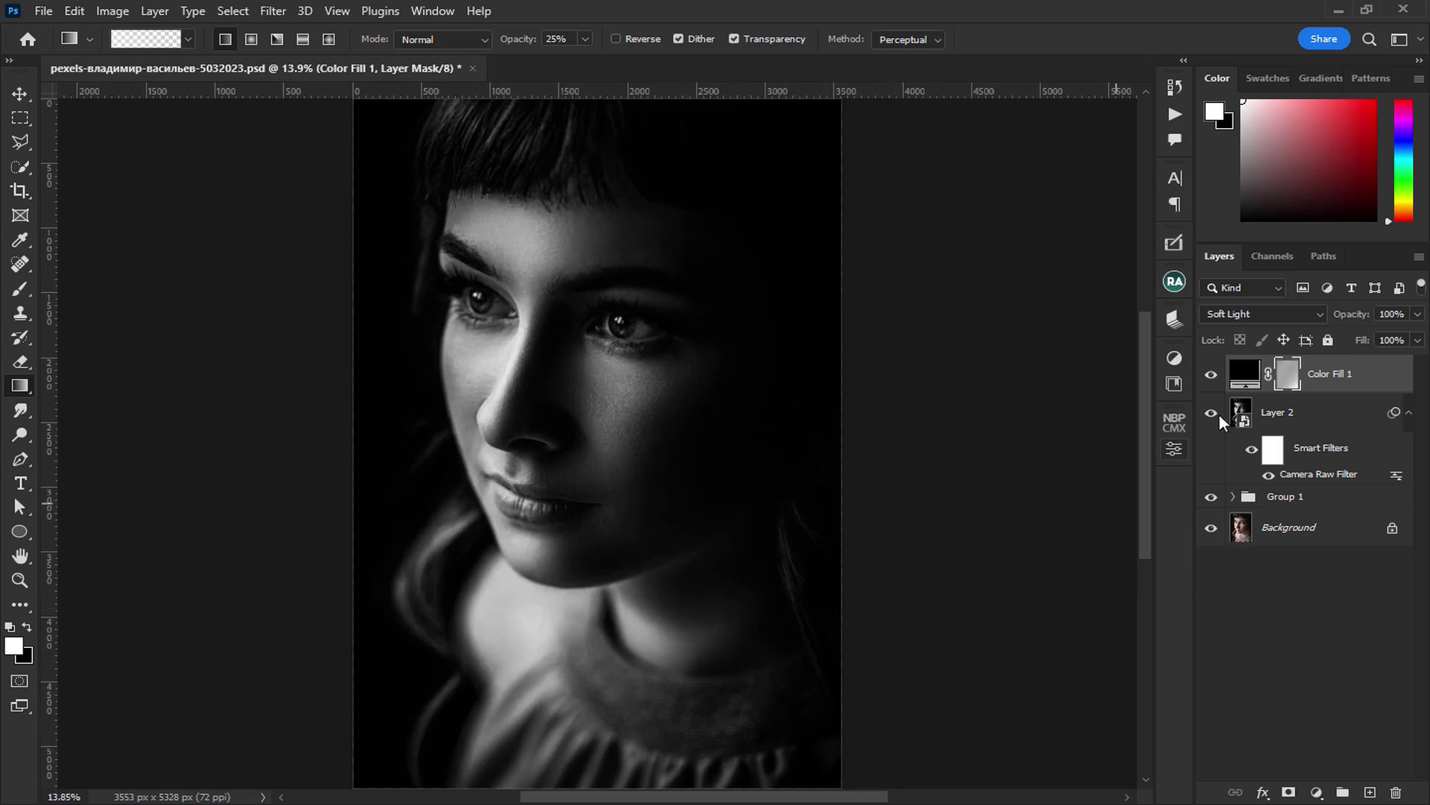
left_click(1212, 376)
left_click_drag(609, 270, 621, 339)
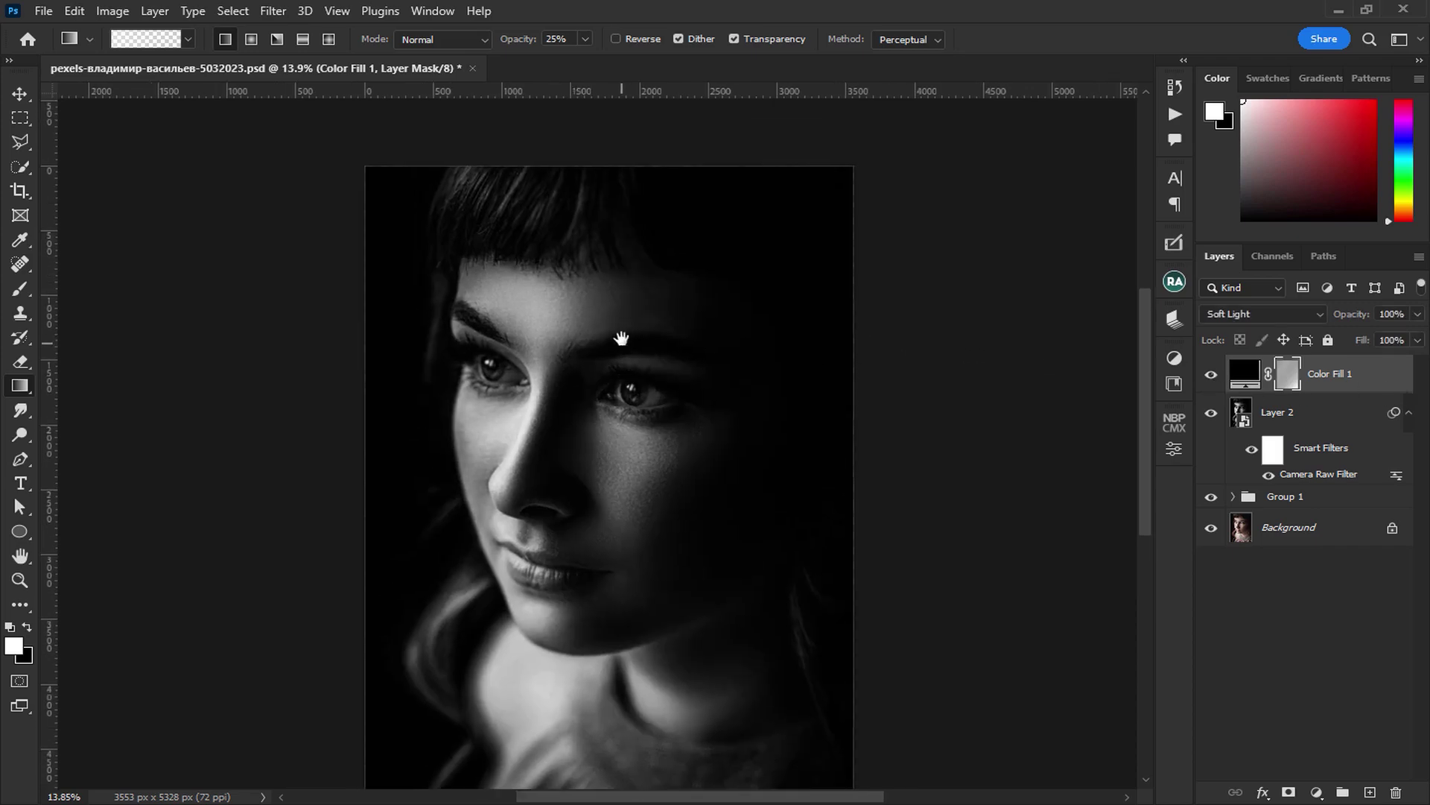
key("x")
left_click_drag(444, 164, 622, 235)
left_click_drag(490, 193, 593, 244)
left_click_drag(475, 187, 559, 242)
left_click_drag(501, 173, 708, 280)
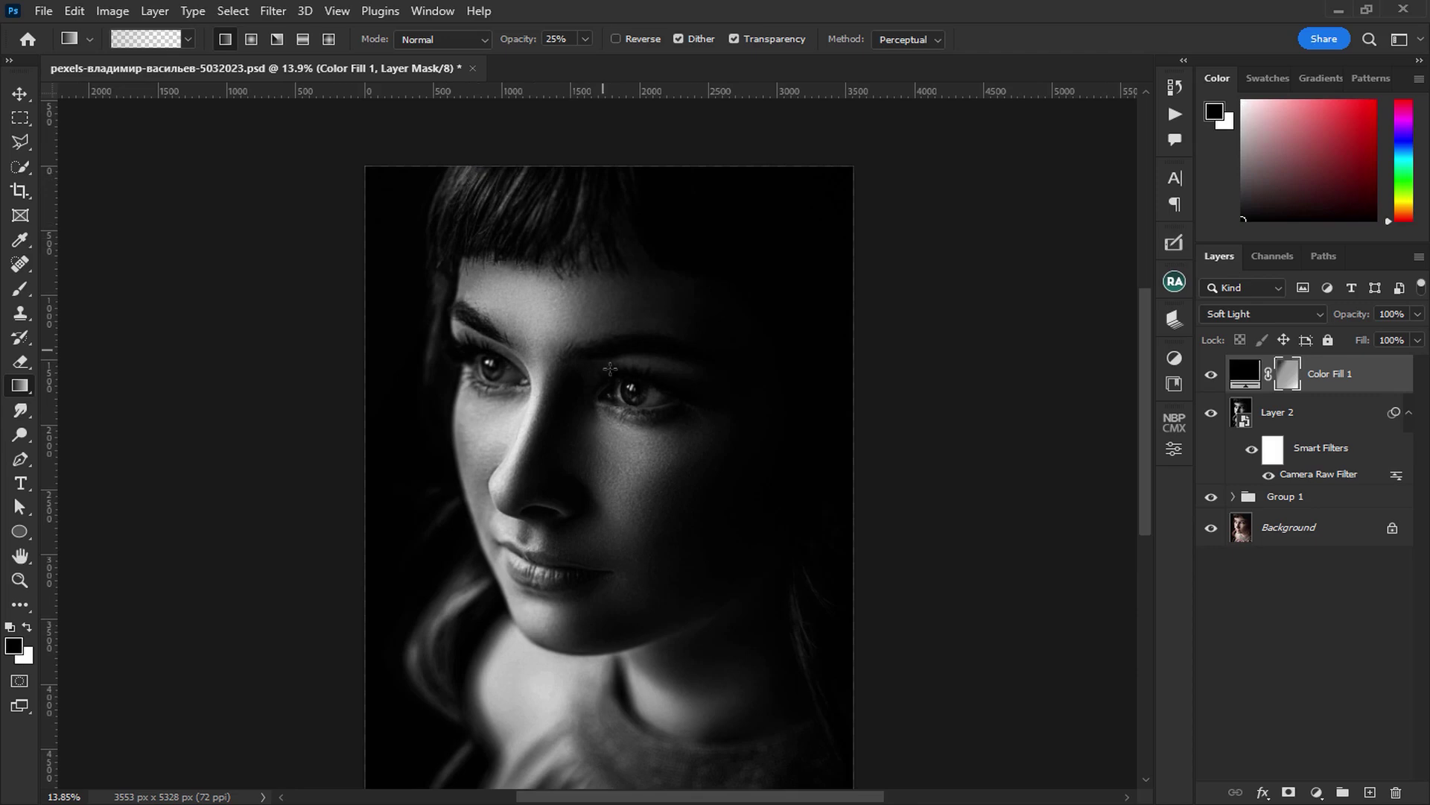
left_click_drag(609, 368, 600, 291)
scroll(600, 290, "up", 1)
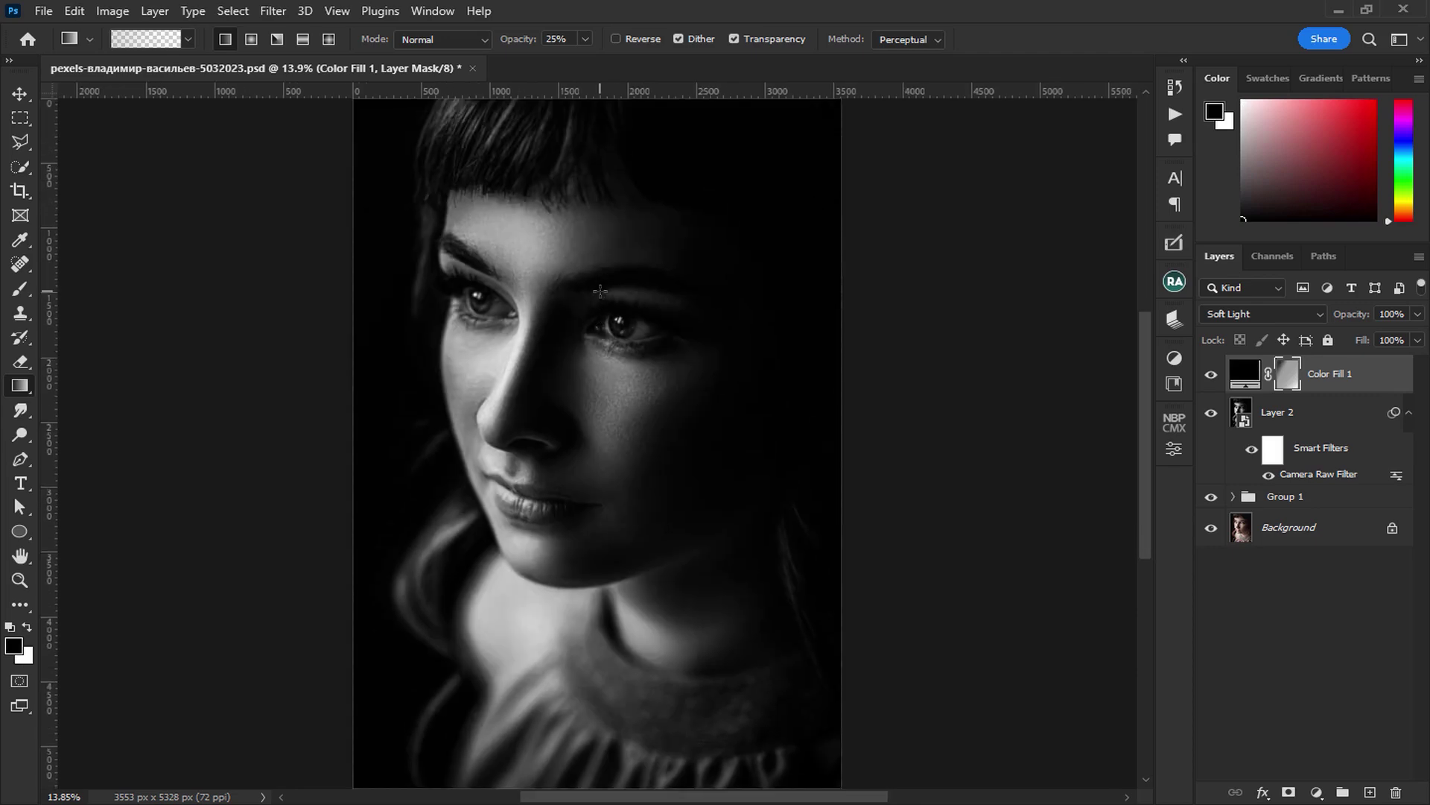
Group Layer 2 and Color Fill 1 into Group 2
left_click(1211, 374)
left_click(1347, 418, "shift")
left_click(1343, 792)
Compare the result by toggling Group 2 and Group 1's Curves layers off and on
left_click(1211, 366)
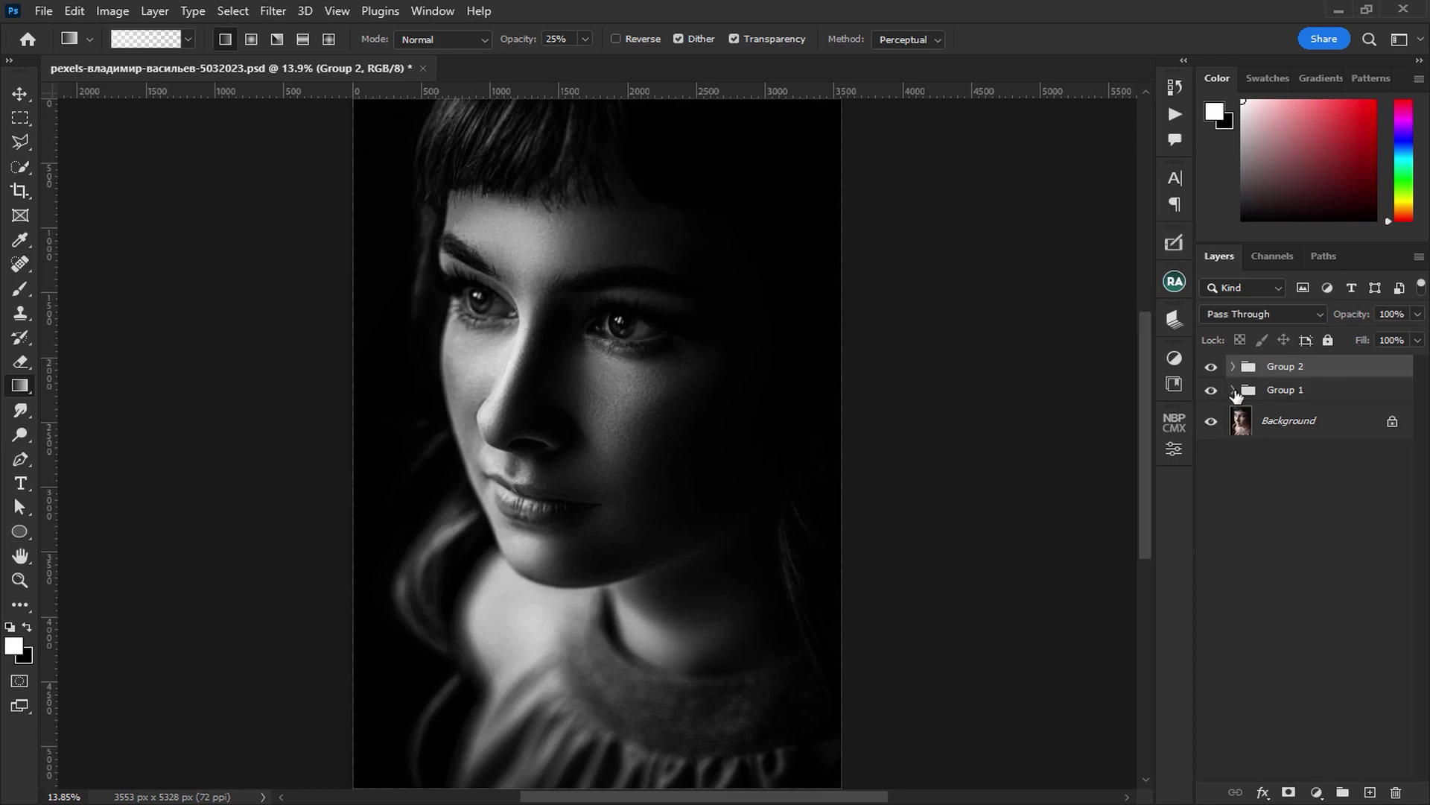
left_click(1234, 389)
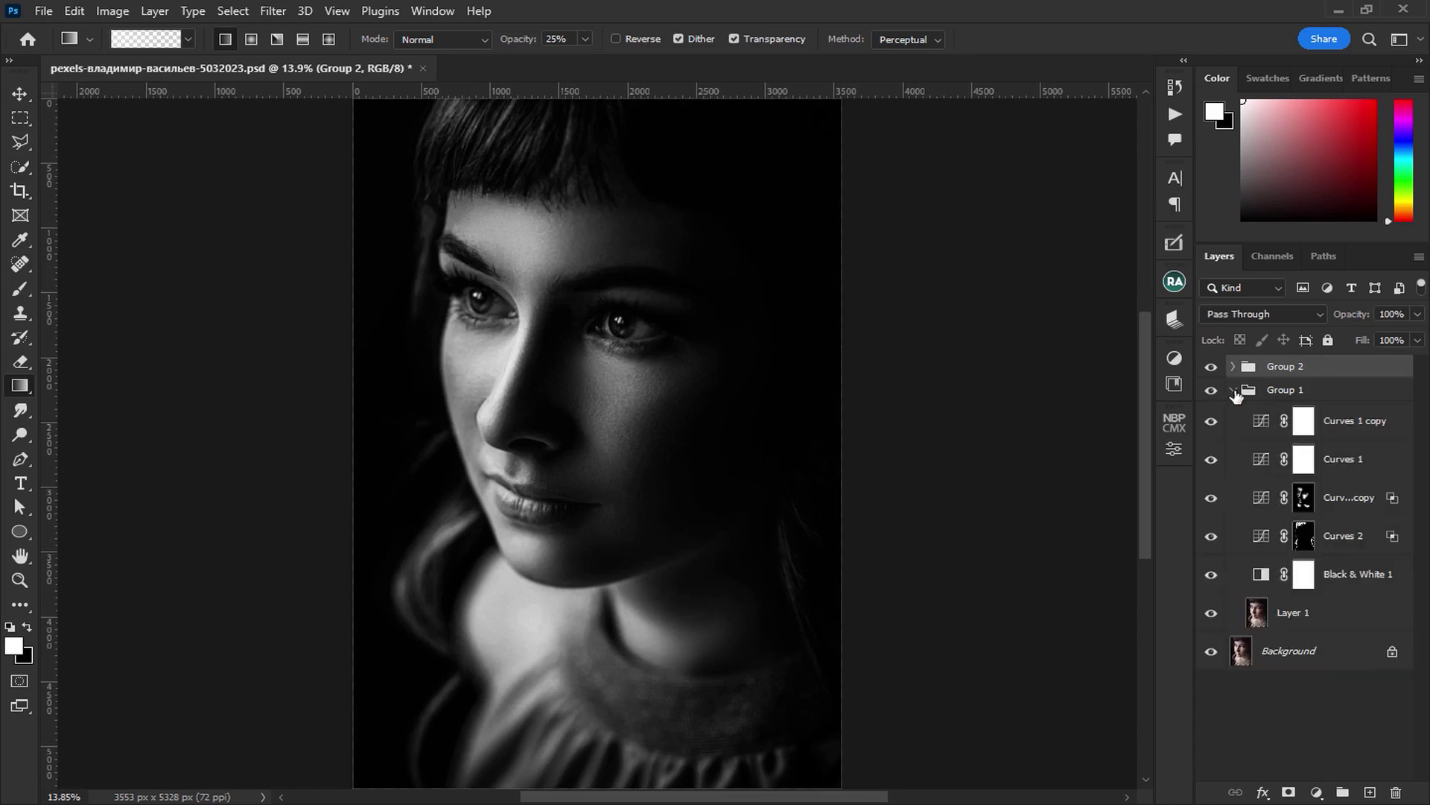
left_click(1212, 459)
left_click(1211, 498)
left_click(1212, 535)
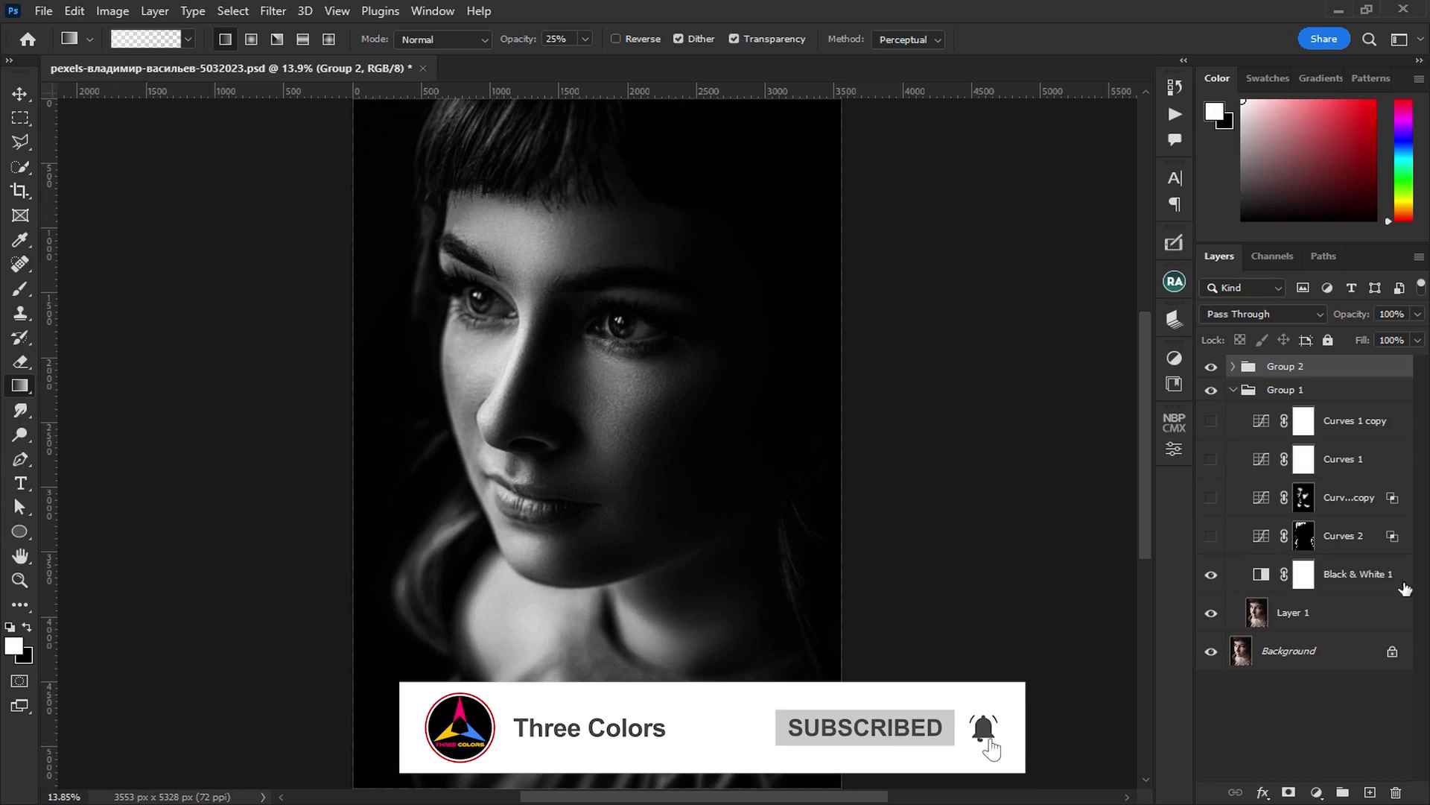
left_click(1234, 389)
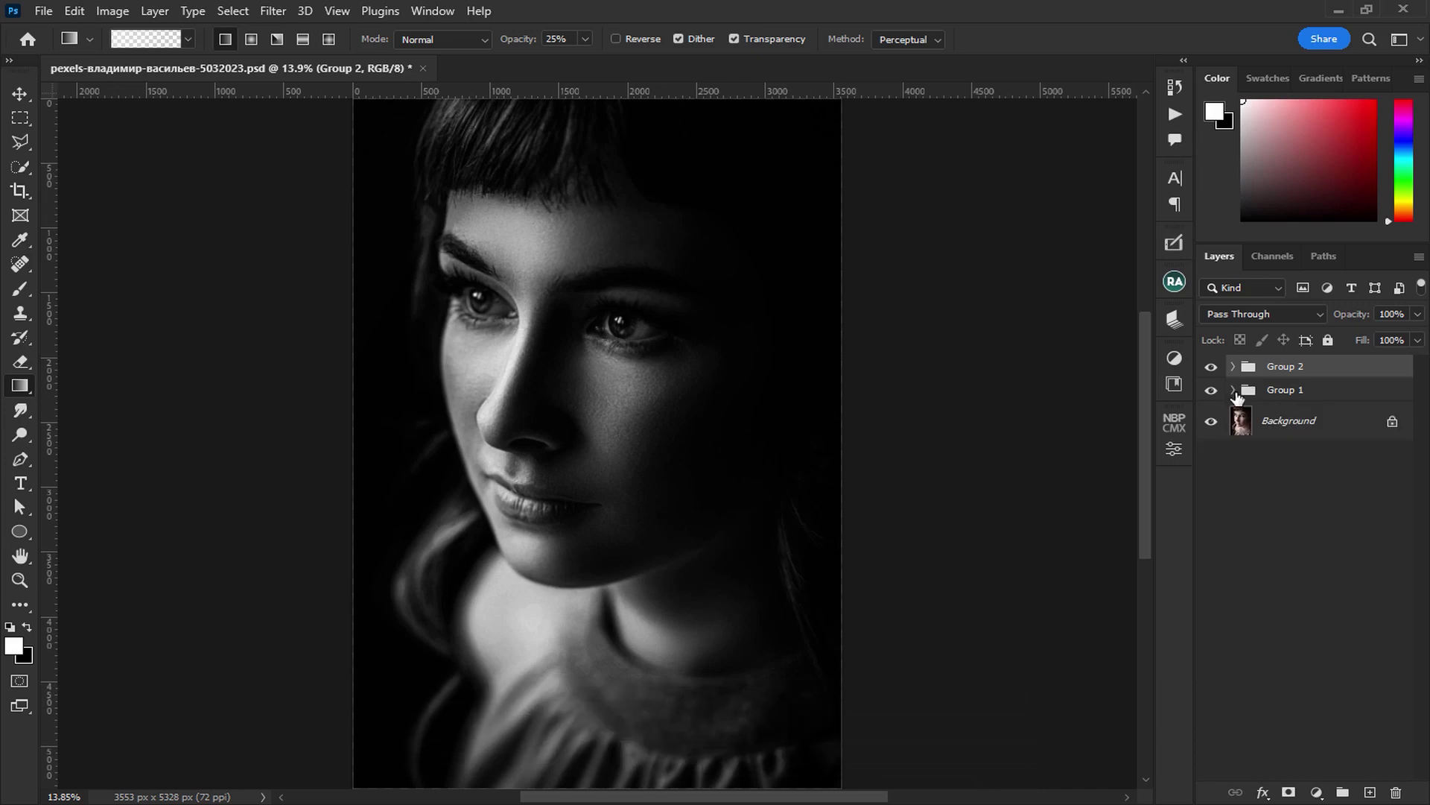
left_click(1212, 367)
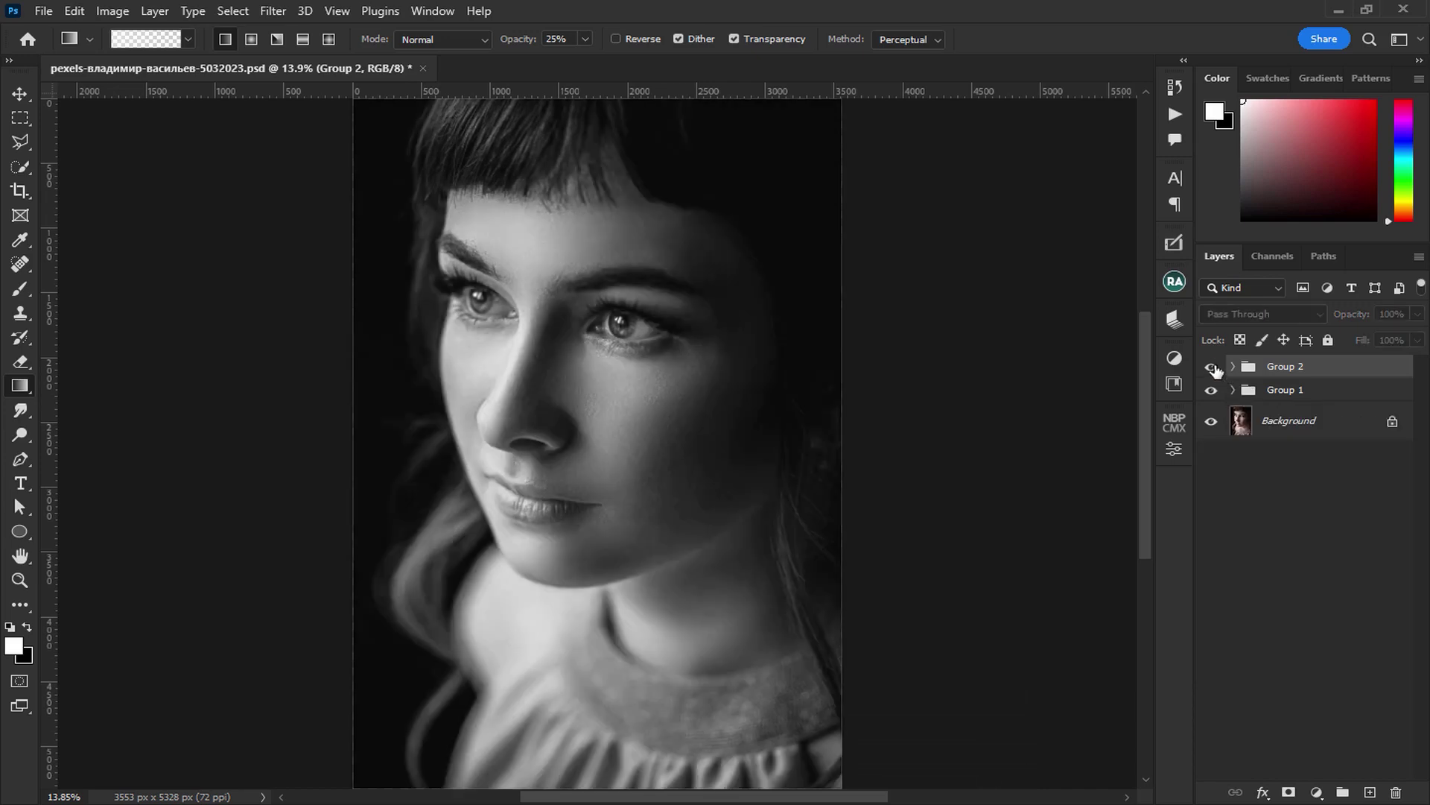
left_click(1211, 367)
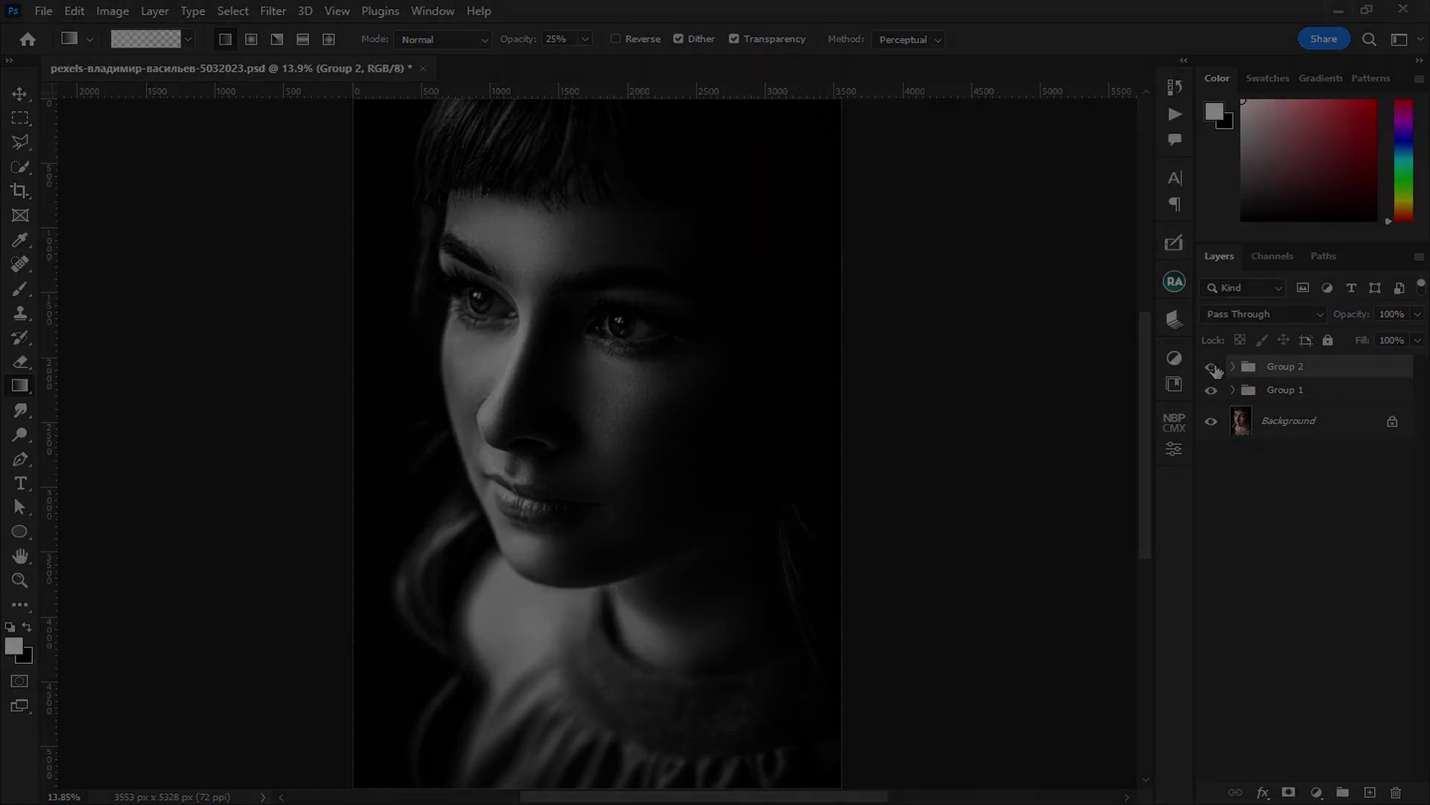